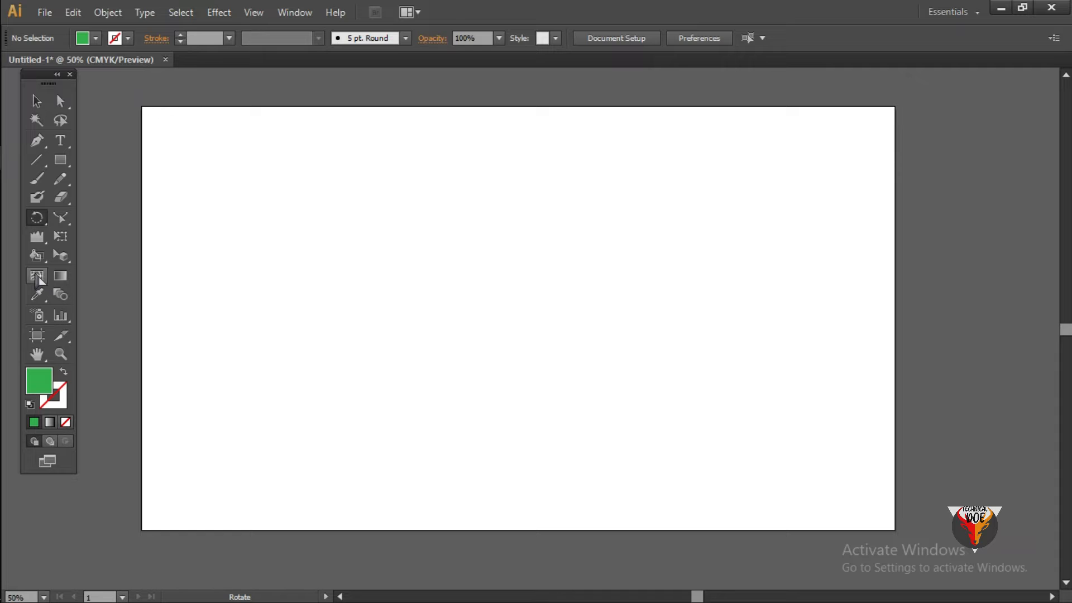
- Draw a circle about 714 px in diameter on the artboard and fill it with grey A3A3A3
{"action": "left_click_drag", "start_coordinate": [61, 163], "coordinate": [133, 201]}
{"action": "left_click_drag", "start_coordinate": [430, 201], "coordinate": [618, 416]}
{"action": "double_click", "coordinate": [39, 380]}
{"action": "left_click", "coordinate": [325, 279]}
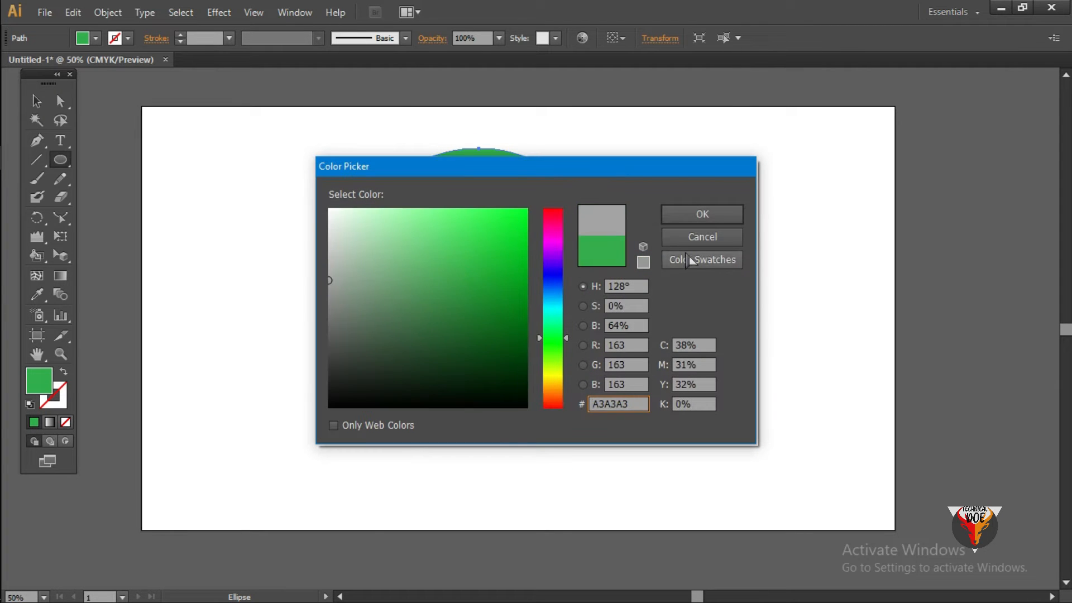
{"action": "left_click", "coordinate": [703, 213]}
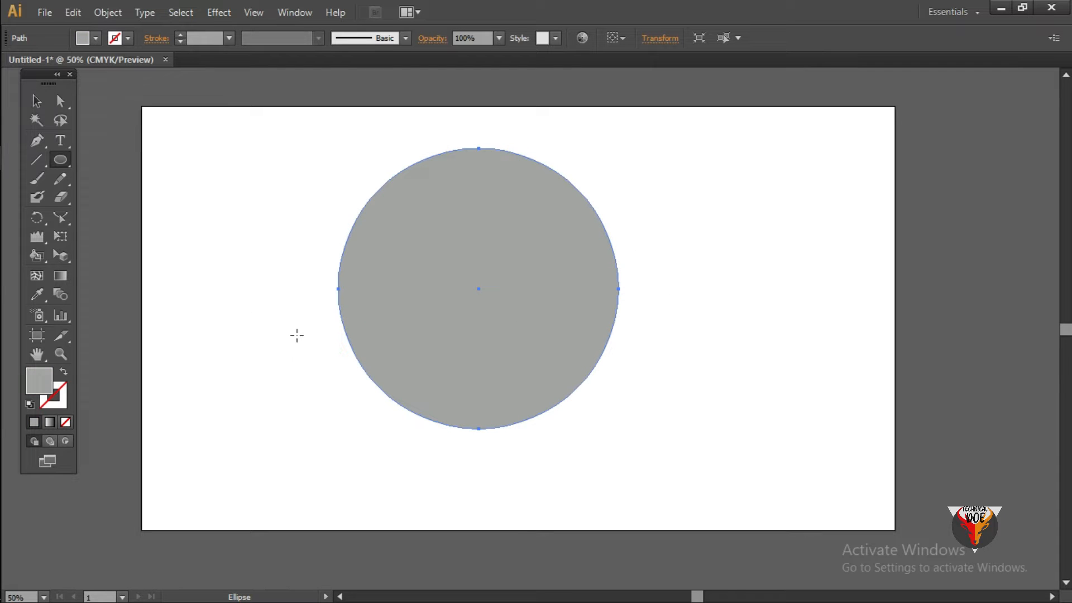
- Use the Mesh tool to add a horizontal mesh line across the circle's upper part, starting from its left edge
{"action": "left_click", "coordinate": [36, 101]}
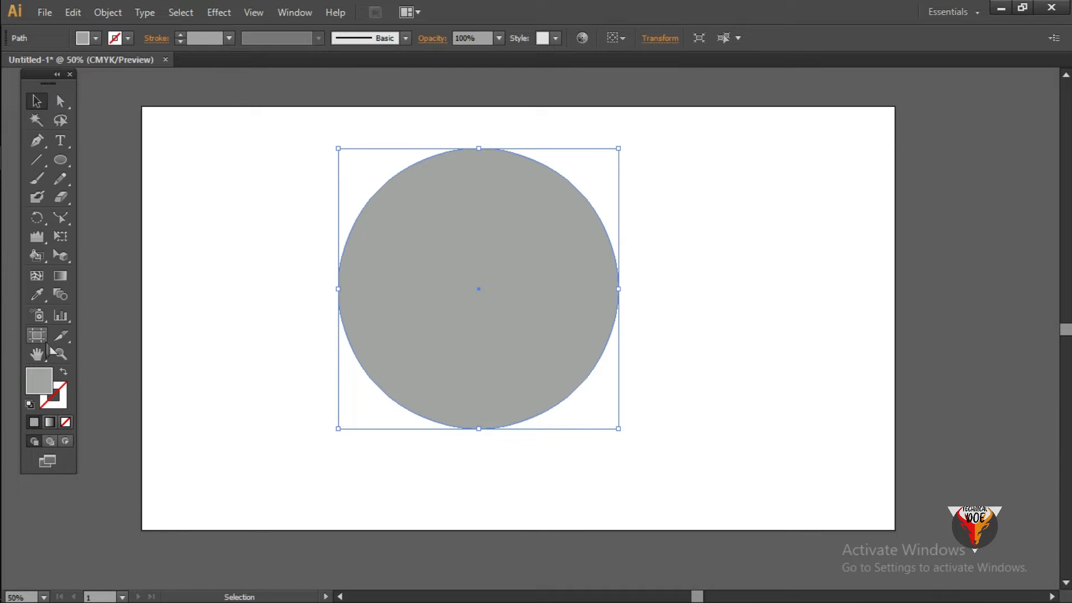
{"action": "left_click", "coordinate": [37, 276]}
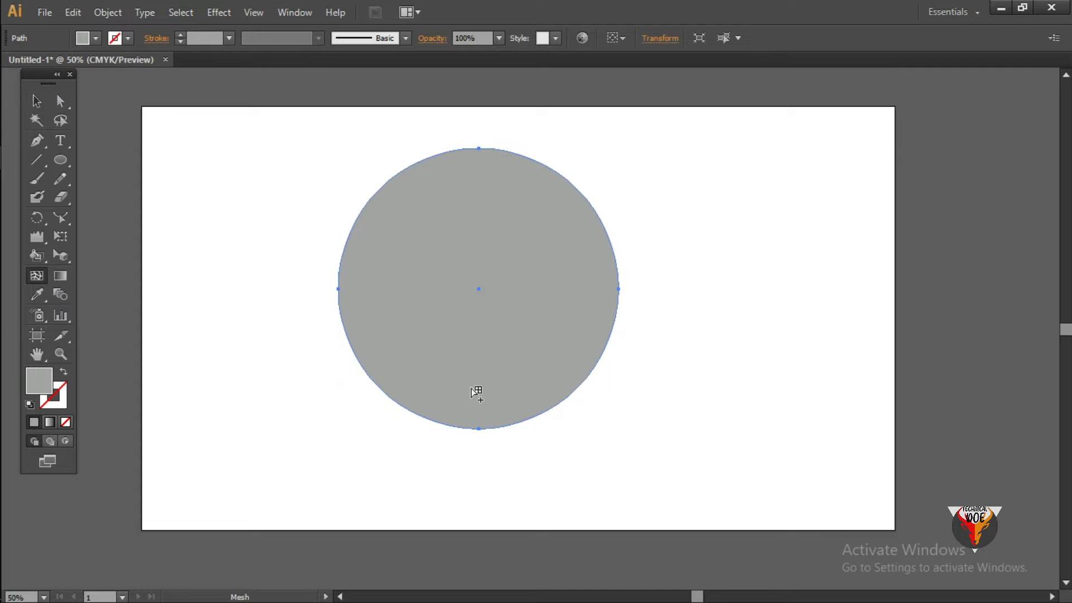
{"action": "left_click", "coordinate": [348, 237]}
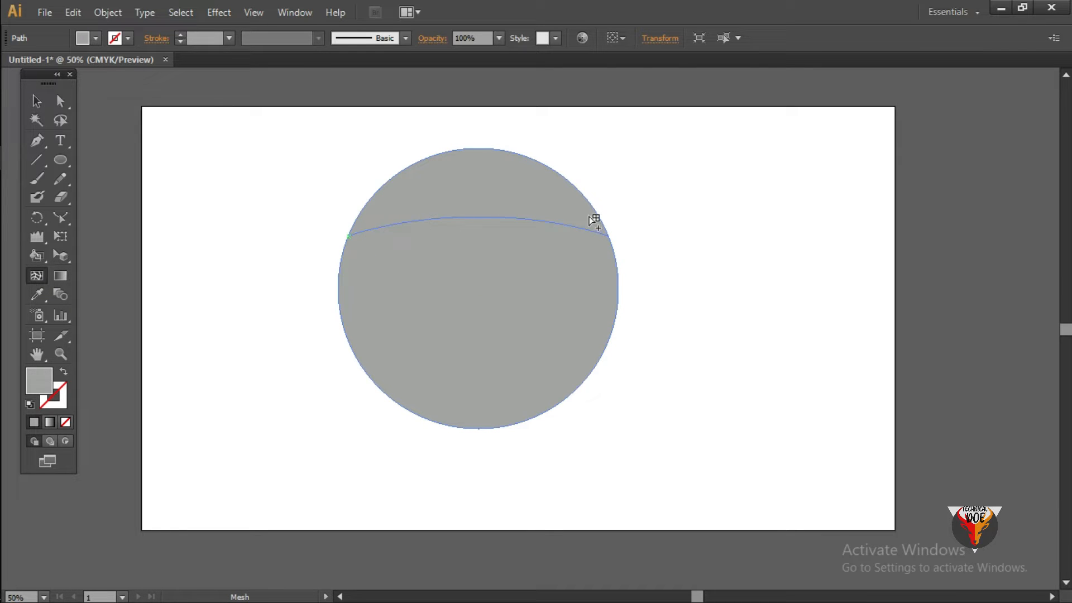
{"action": "left_click", "coordinate": [607, 235]}
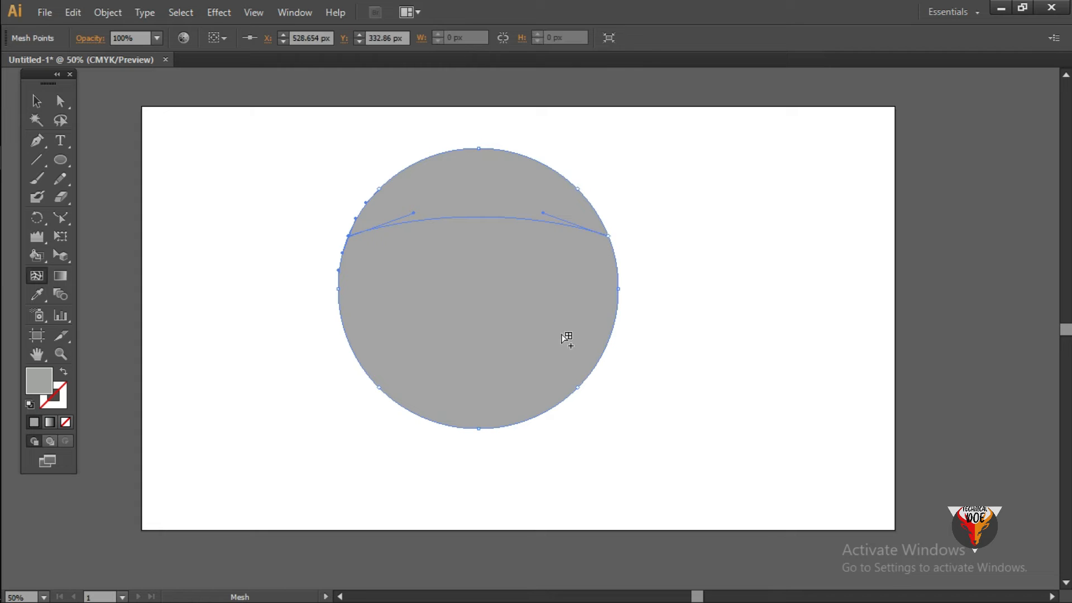
- Color the mesh point on the circle's left edge bright red and bend the mesh line downward from that point
{"action": "double_click", "coordinate": [39, 381]}
{"action": "left_click_drag", "start_coordinate": [565, 341], "coordinate": [580, 210]}
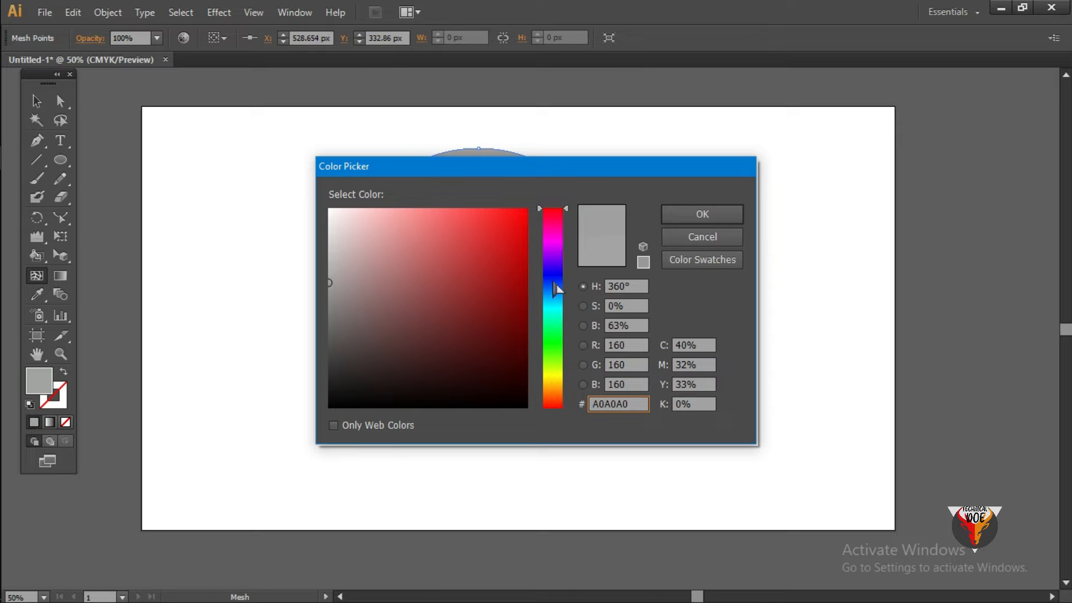
{"action": "left_click_drag", "start_coordinate": [511, 232], "coordinate": [525, 231]}
{"action": "left_click", "coordinate": [702, 214]}
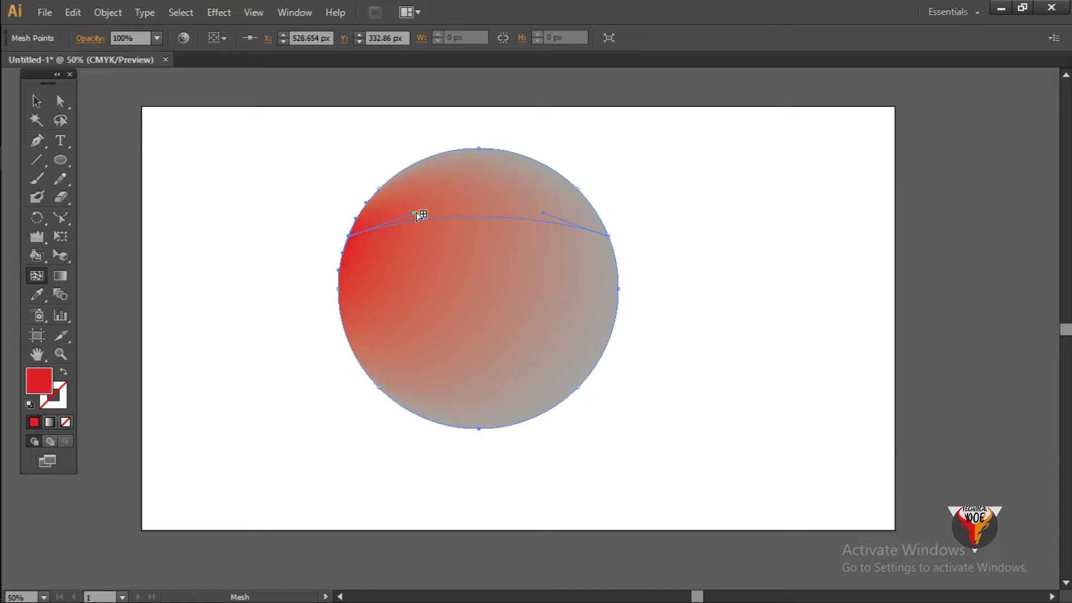
{"action": "left_click_drag", "start_coordinate": [415, 215], "coordinate": [375, 319]}
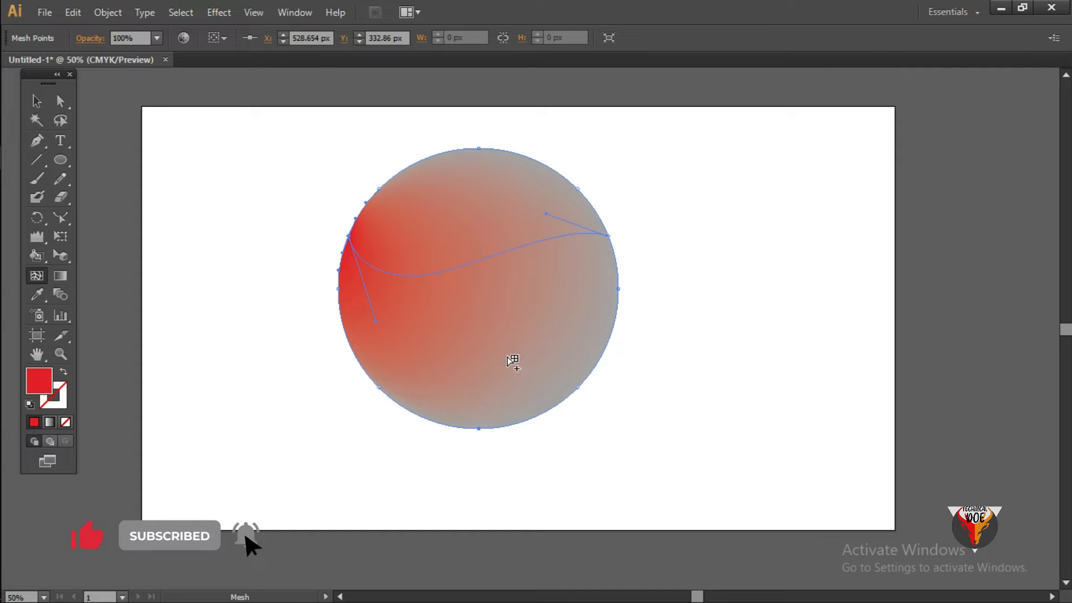
- Add a mesh point on the circle's upper-right edge and color it light green
{"action": "left_click", "coordinate": [538, 161]}
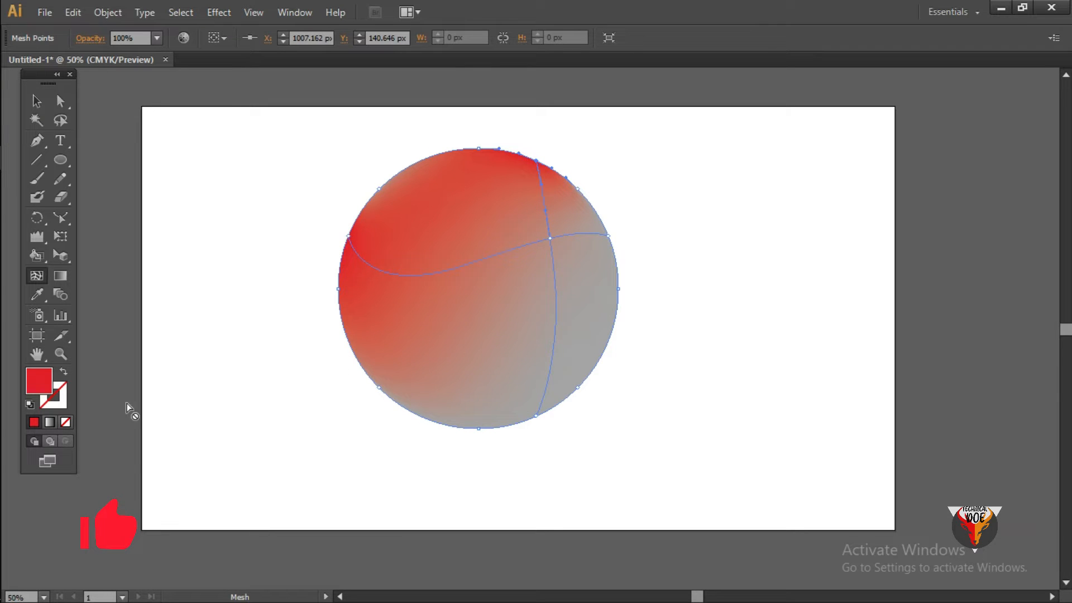
{"action": "double_click", "coordinate": [38, 380]}
{"action": "left_click_drag", "start_coordinate": [563, 385], "coordinate": [563, 358]}
{"action": "left_click", "coordinate": [718, 218]}
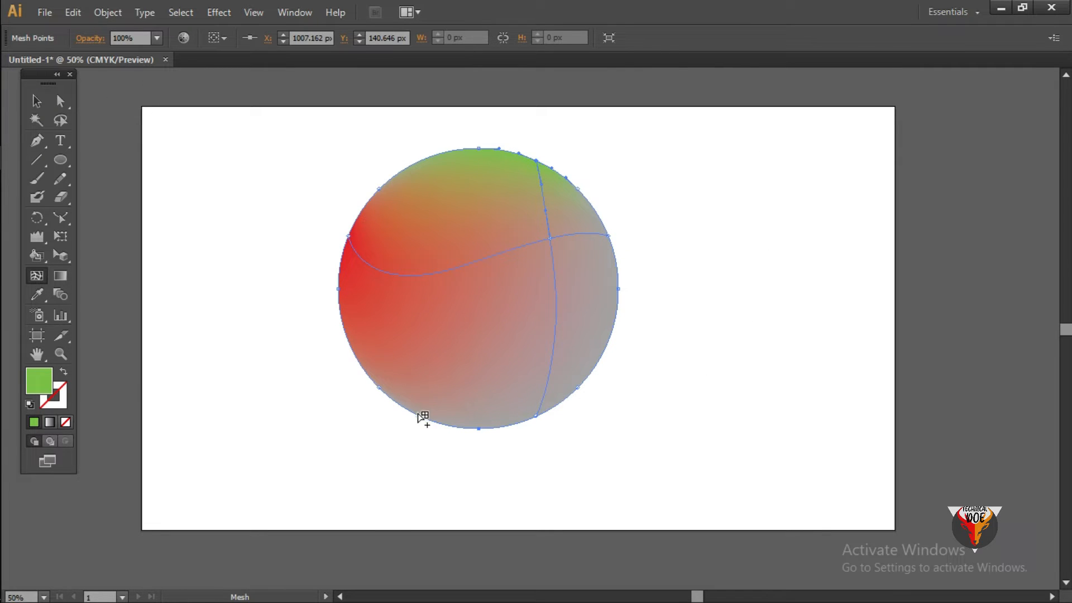
{"action": "left_click", "coordinate": [395, 402]}
{"action": "key", "text": "ctrl+z"}
{"action": "key", "text": "ctrl+z"}
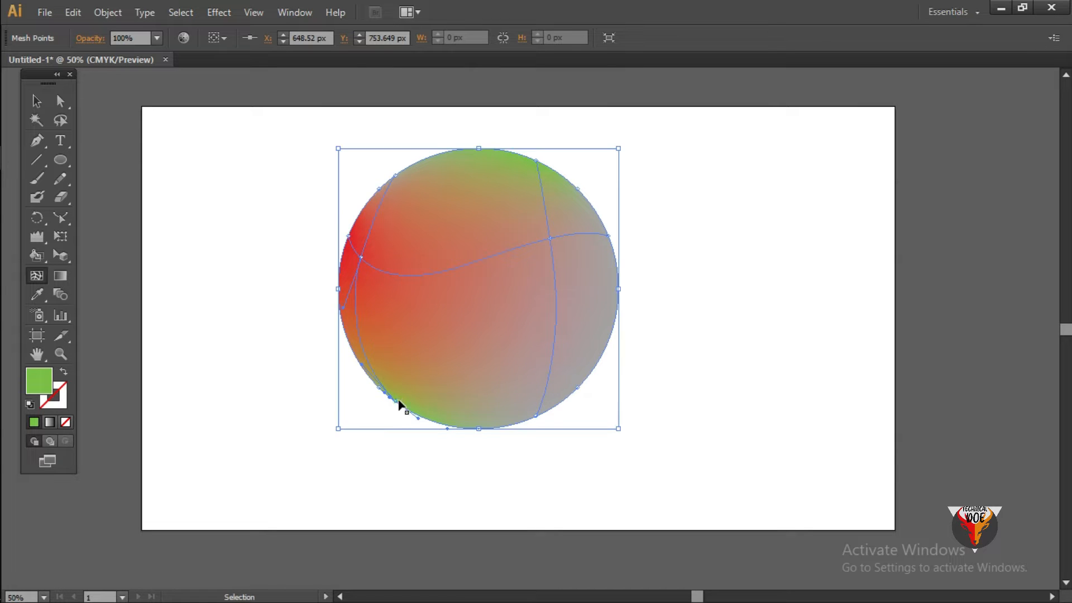
- Add a mesh point on the circle's lower-right edge and color it cyan
{"action": "left_click", "coordinate": [615, 324]}
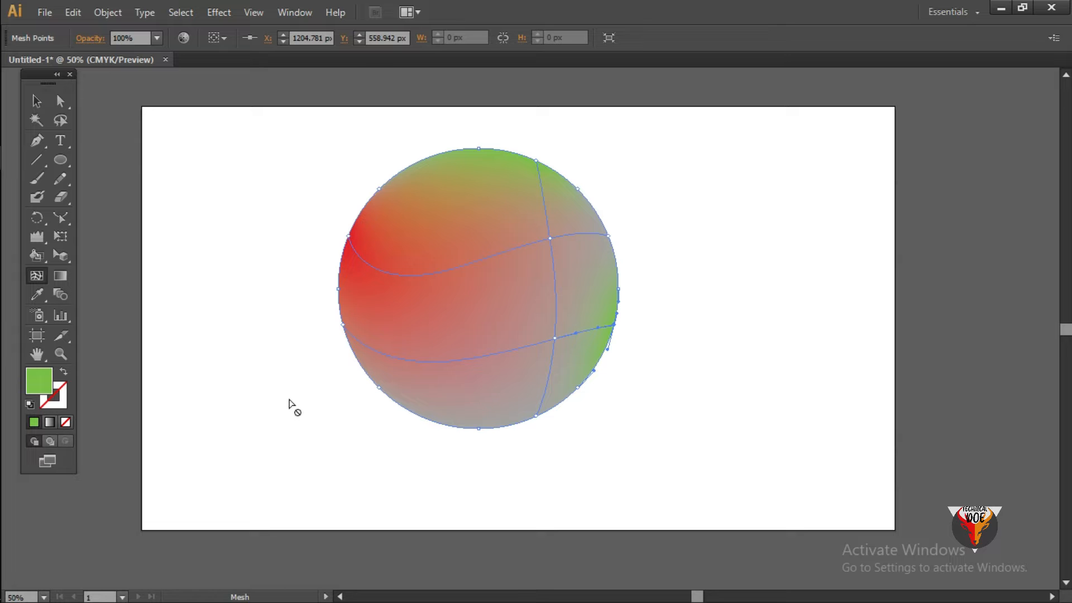
{"action": "double_click", "coordinate": [39, 383]}
{"action": "left_click", "coordinate": [552, 348]}
{"action": "left_click_drag", "start_coordinate": [553, 348], "coordinate": [560, 305]}
{"action": "left_click", "coordinate": [698, 213]}
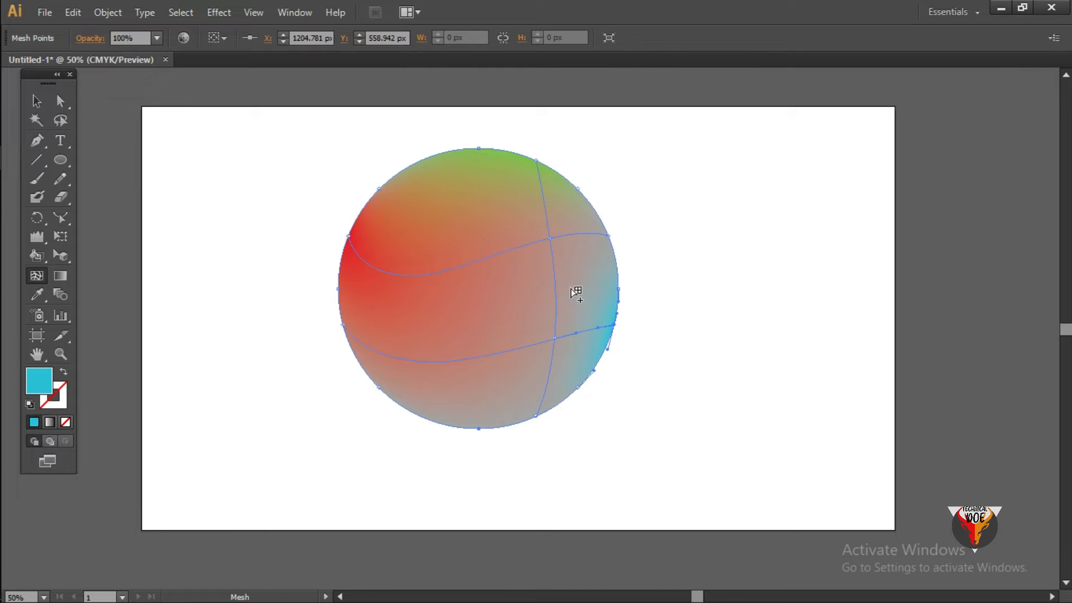
- Move the lower inner mesh point to about X 865 px, Y 623 px and deselect the circle
{"action": "left_click_drag", "start_coordinate": [555, 339], "coordinate": [509, 344]}
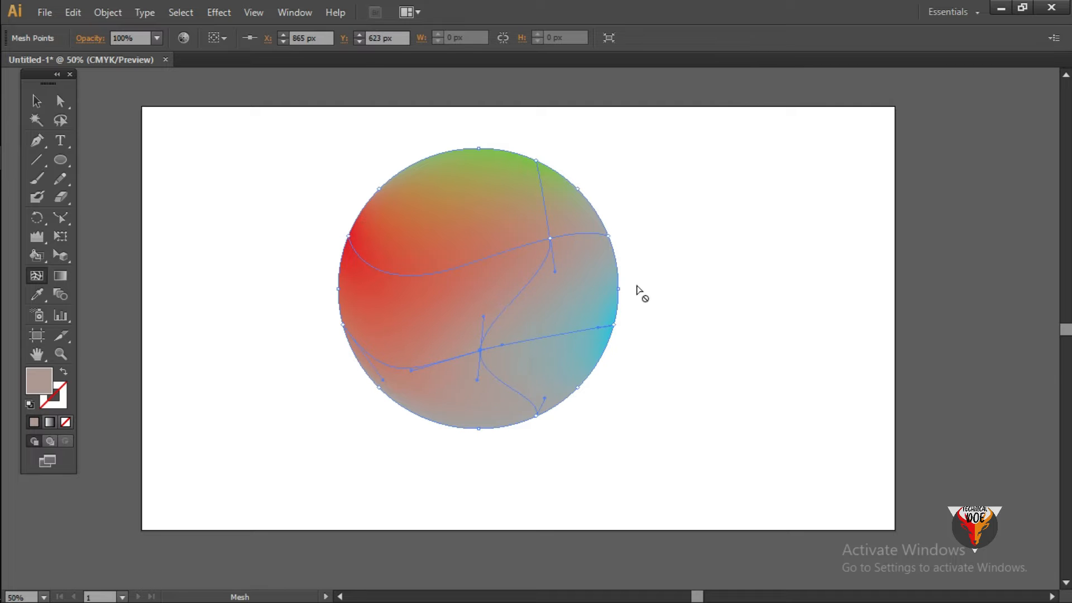
{"action": "left_click", "coordinate": [481, 351]}
{"action": "left_click", "coordinate": [37, 101]}
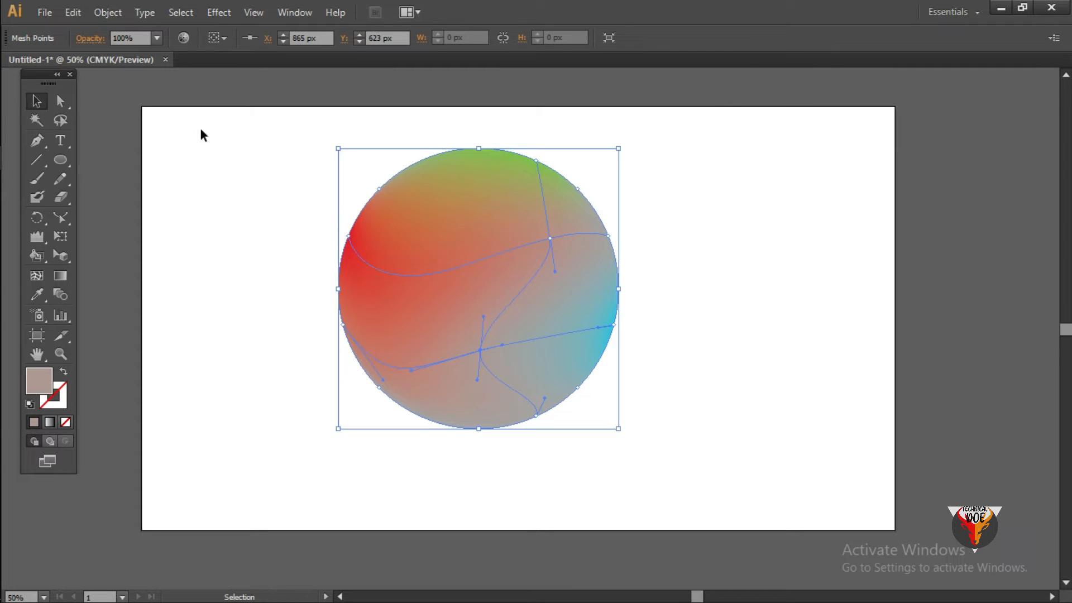
{"action": "left_click", "coordinate": [322, 197]}
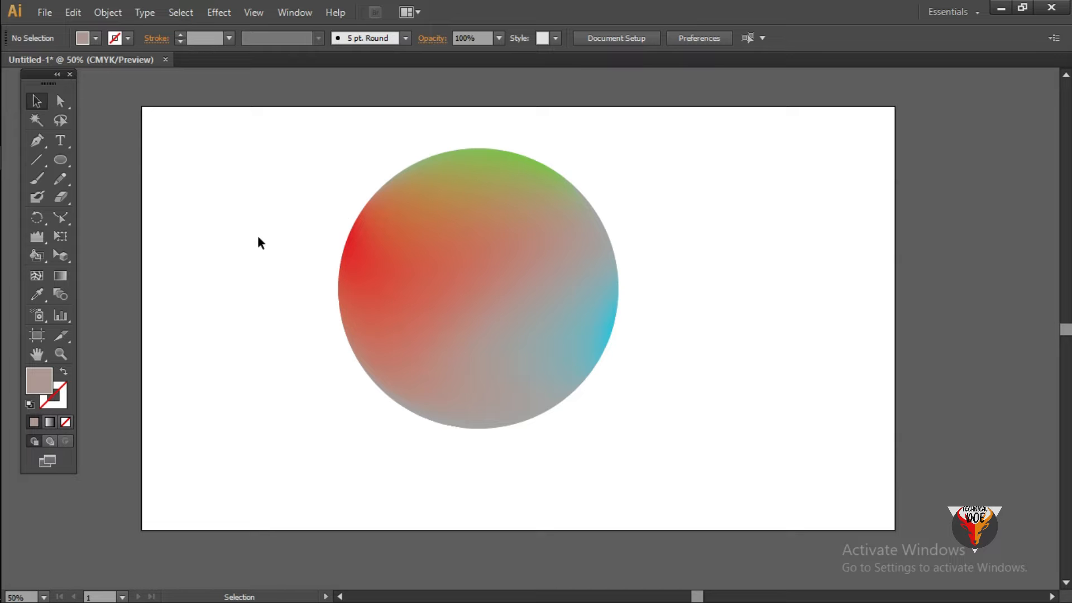
- Delete the mesh circle and draw a wide rectangle in the middle of the artboard
{"action": "left_click_drag", "start_coordinate": [301, 211], "coordinate": [527, 359]}
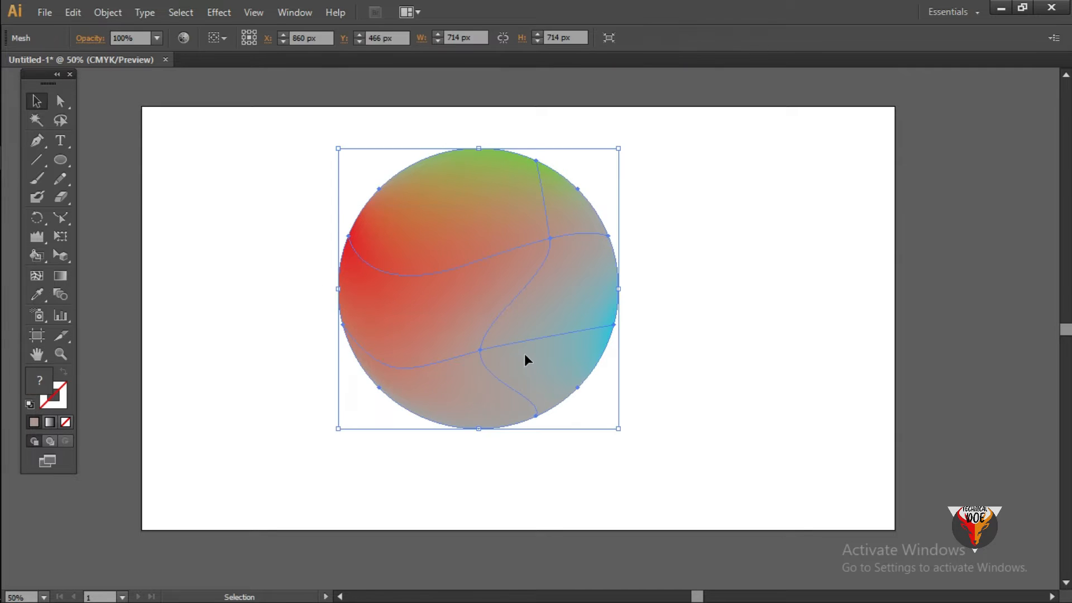
{"action": "key", "text": "Delete"}
{"action": "left_click_drag", "start_coordinate": [65, 166], "coordinate": [114, 162]}
{"action": "left_click_drag", "start_coordinate": [313, 199], "coordinate": [708, 388]}
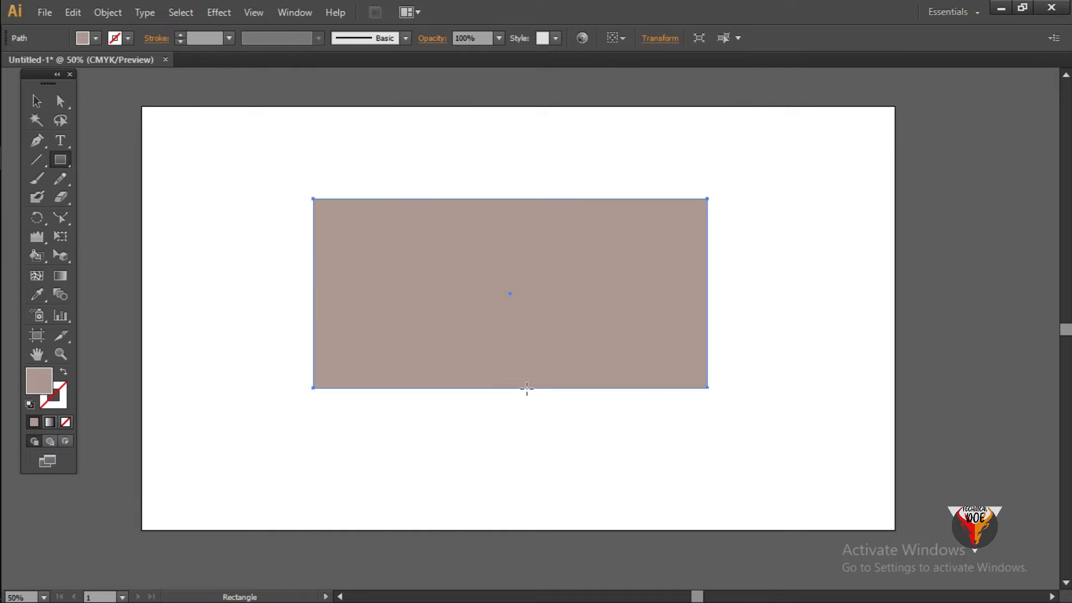
- Try to apply a horizontal gradient across the rectangle with the Gradient tool
{"action": "left_click", "coordinate": [64, 278]}
{"action": "left_click", "coordinate": [60, 276]}
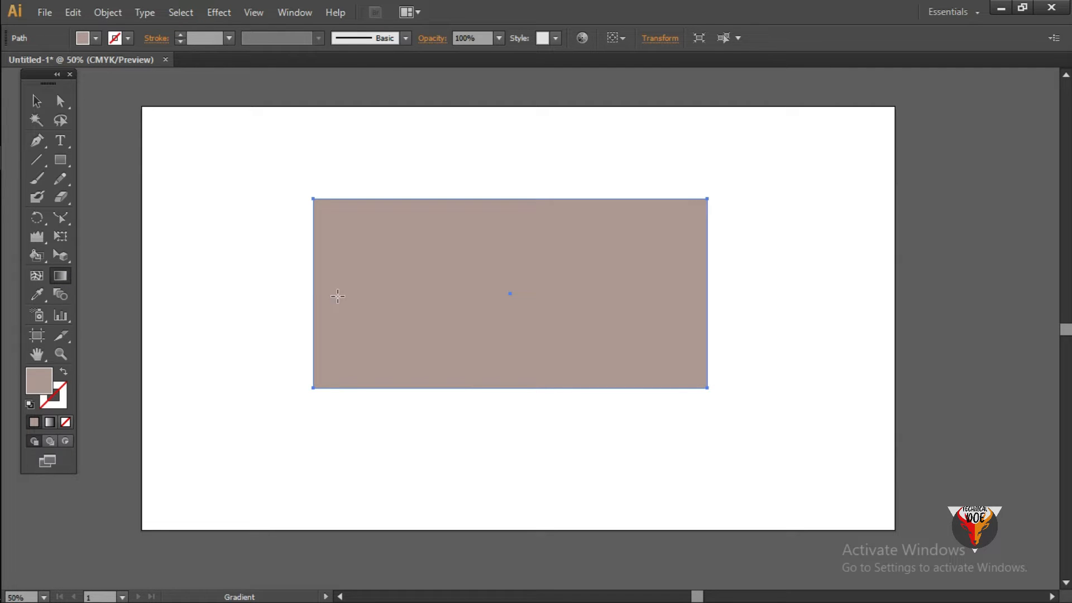
{"action": "left_click_drag", "start_coordinate": [313, 290], "coordinate": [713, 292]}
{"action": "left_click", "coordinate": [36, 101]}
{"action": "left_click", "coordinate": [294, 131]}
{"action": "left_click_drag", "start_coordinate": [273, 158], "coordinate": [538, 427]}
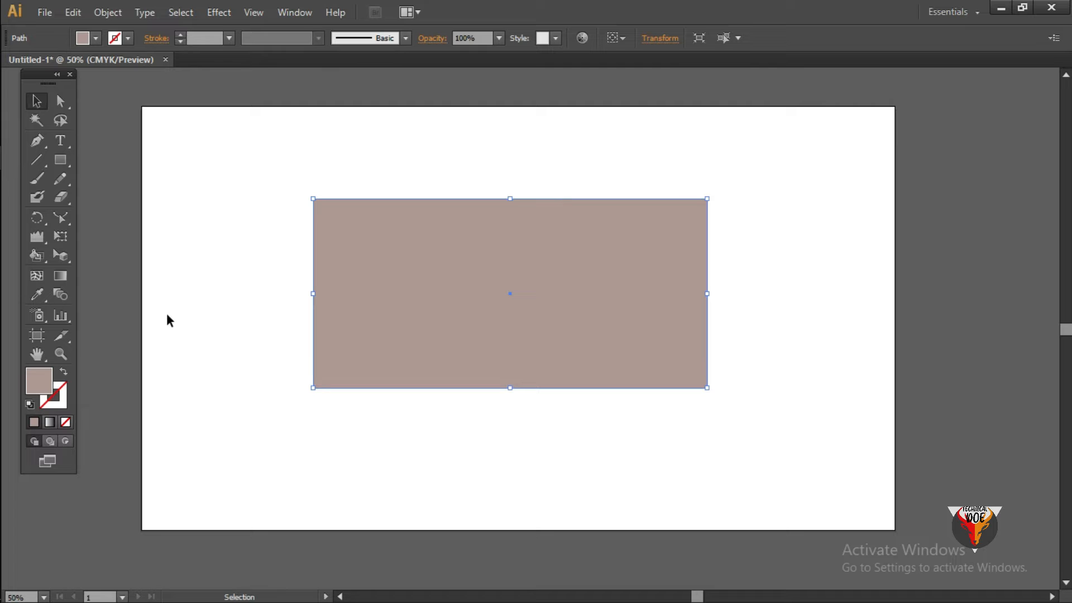
- Fill the rectangle with a white-to-black linear gradient using the Gradient tool and display the gradient settings
{"action": "left_click", "coordinate": [61, 276]}
{"action": "left_click_drag", "start_coordinate": [313, 285], "coordinate": [533, 330]}
{"action": "left_click", "coordinate": [515, 296]}
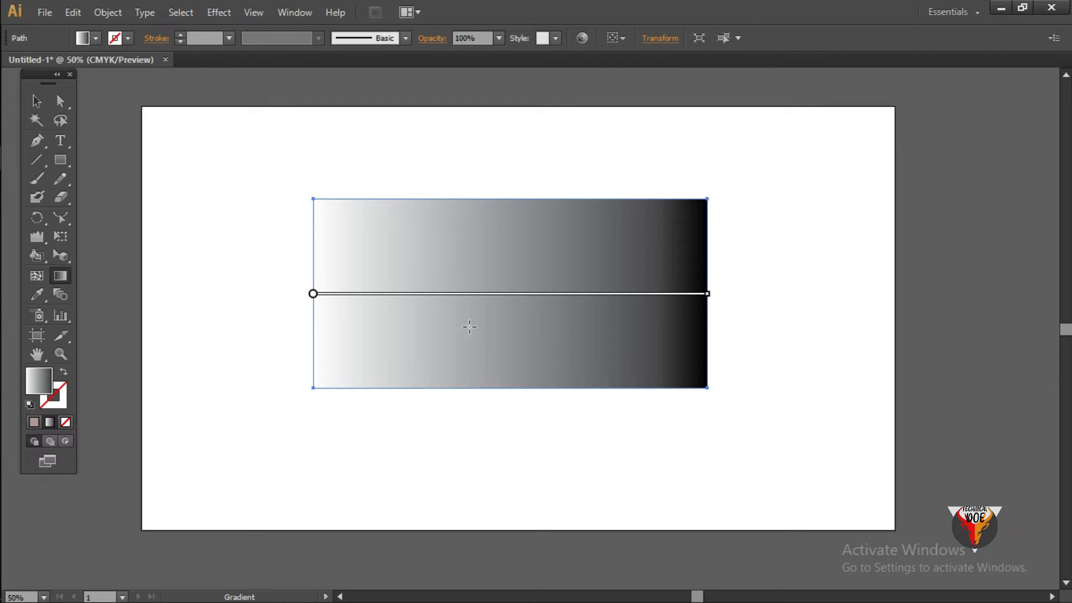
{"action": "left_click", "coordinate": [295, 13]}
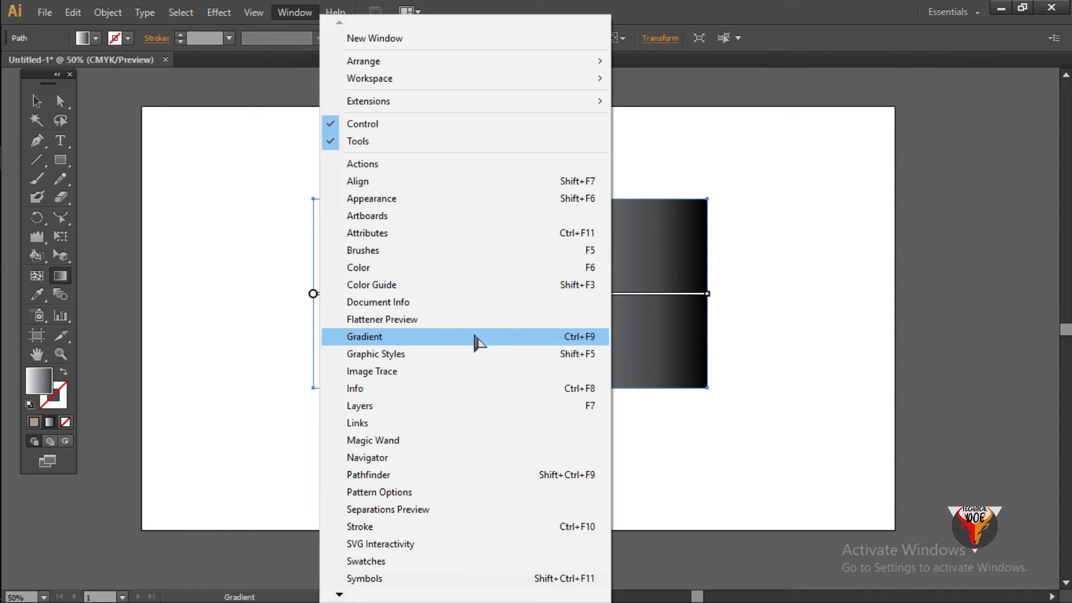
{"action": "left_click", "coordinate": [399, 337]}
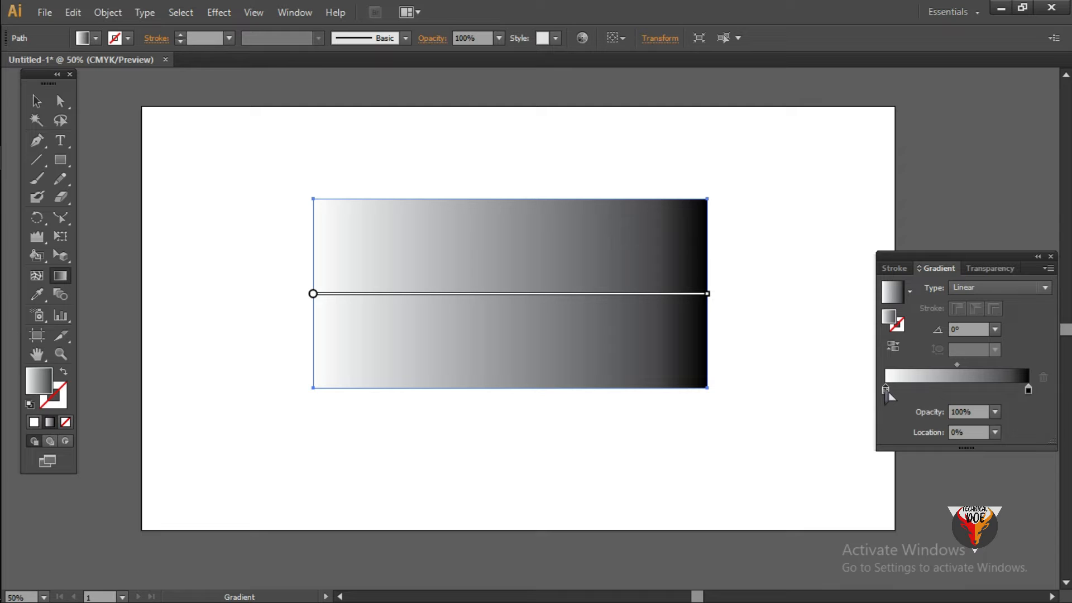
- Change the gradient's white starting color stop to bright green, about 78F400
{"action": "double_click", "coordinate": [886, 391]}
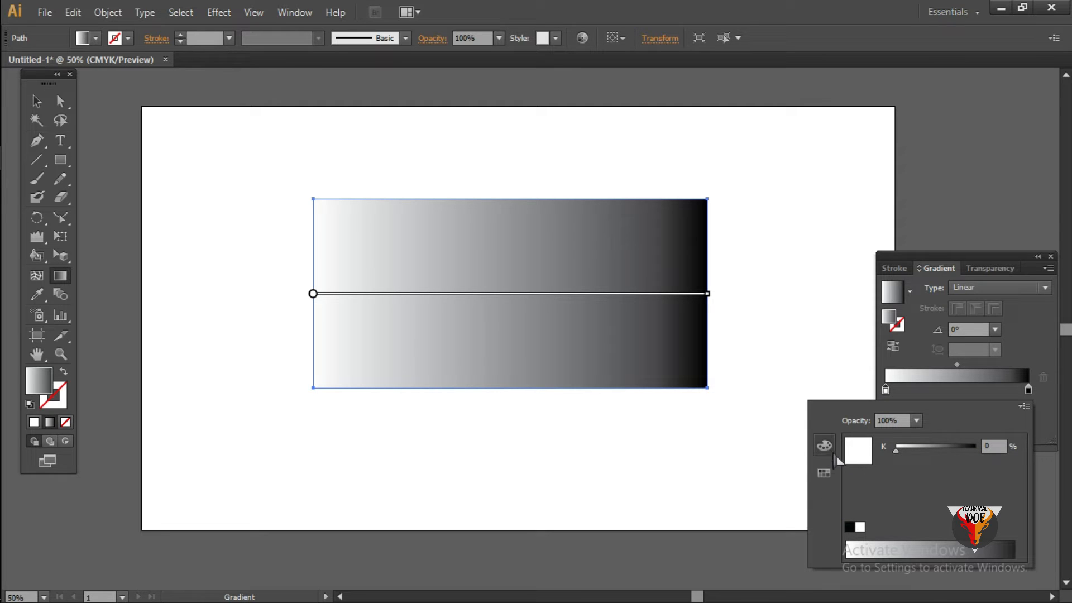
{"action": "left_click", "coordinate": [824, 473]}
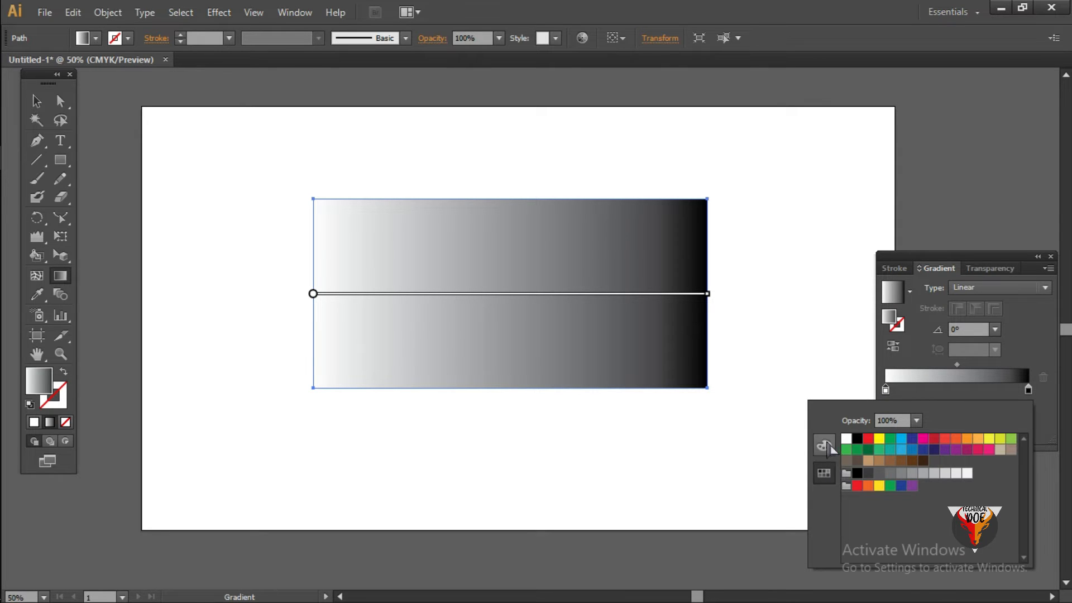
{"action": "left_click", "coordinate": [825, 445]}
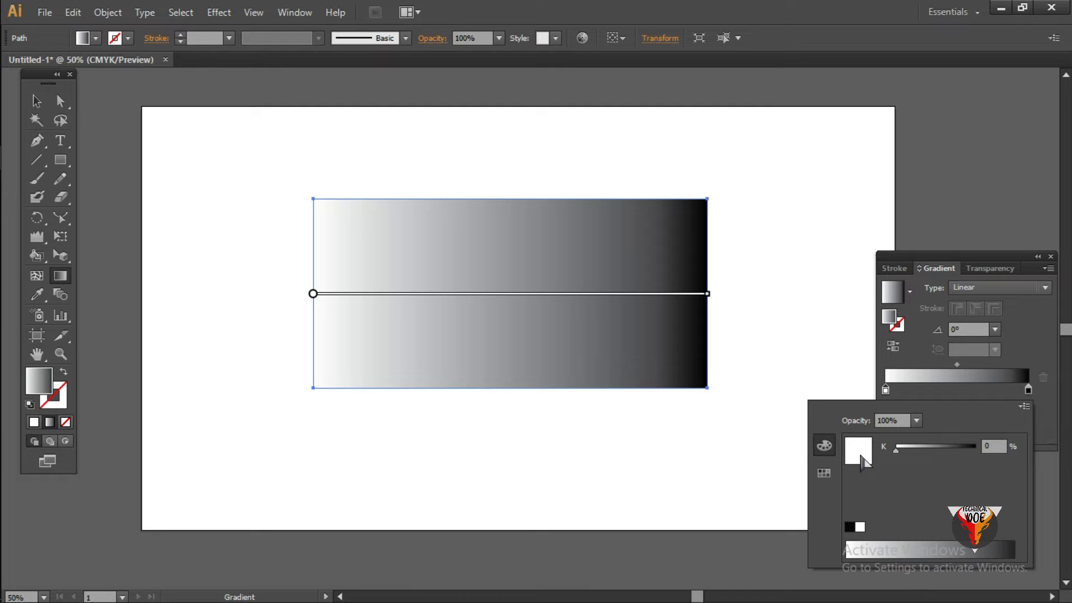
{"action": "left_click", "coordinate": [40, 388]}
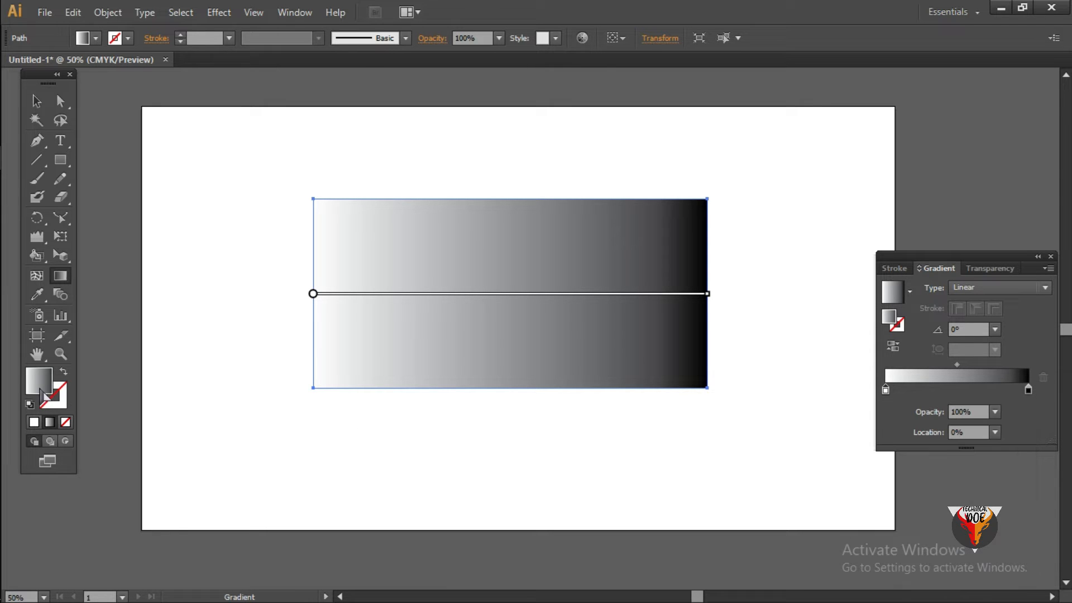
{"action": "double_click", "coordinate": [40, 389]}
{"action": "left_click_drag", "start_coordinate": [481, 242], "coordinate": [525, 218]}
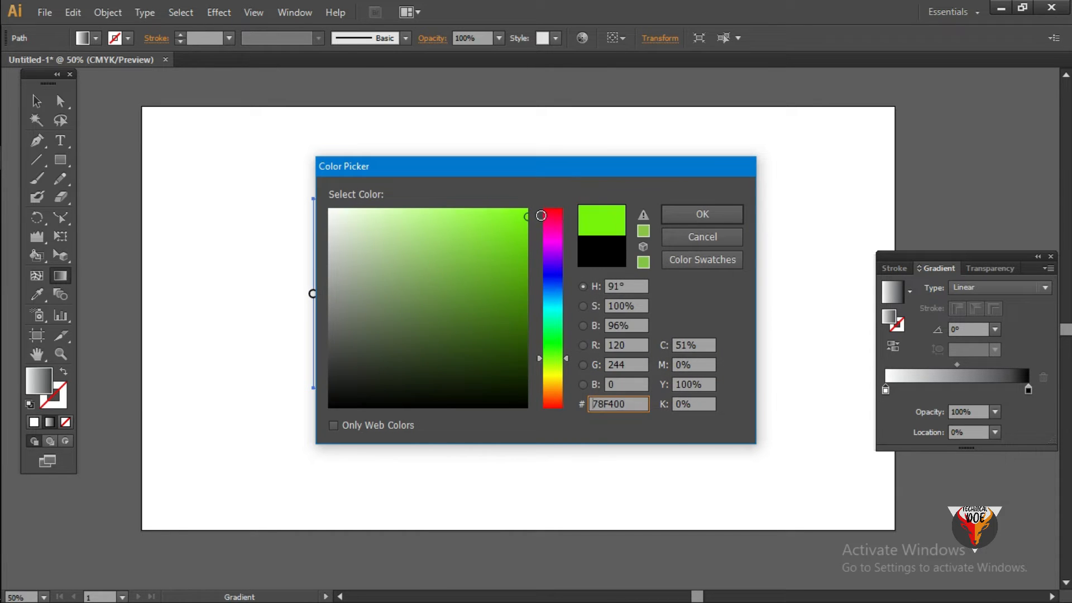
{"action": "left_click", "coordinate": [676, 214]}
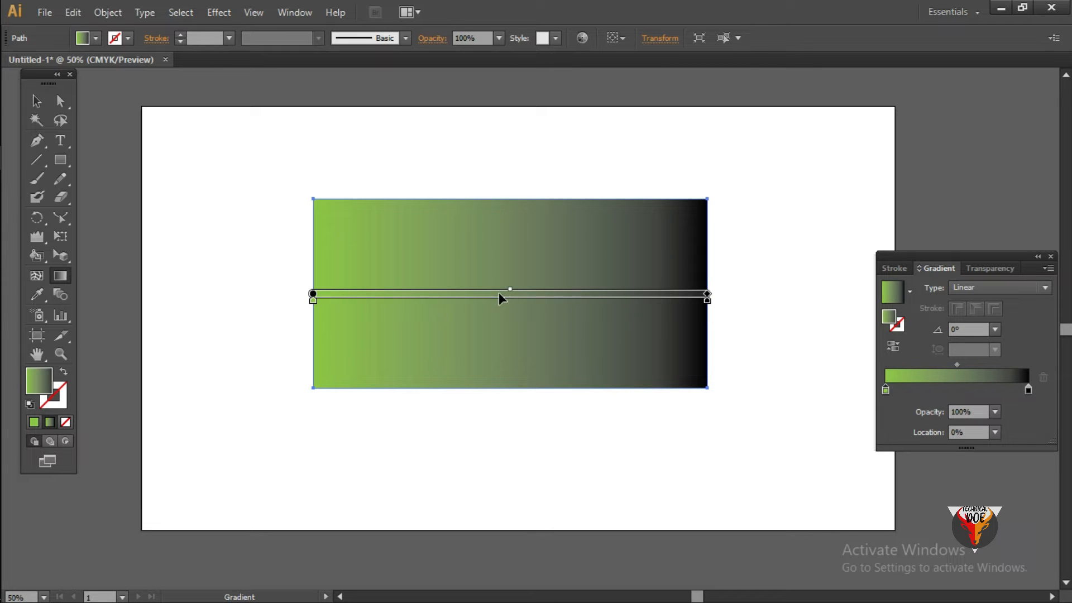
- Change the gradient's black end color stop to bright red, about F7082B, and leave the Gradient tool
{"action": "left_click", "coordinate": [1030, 391]}
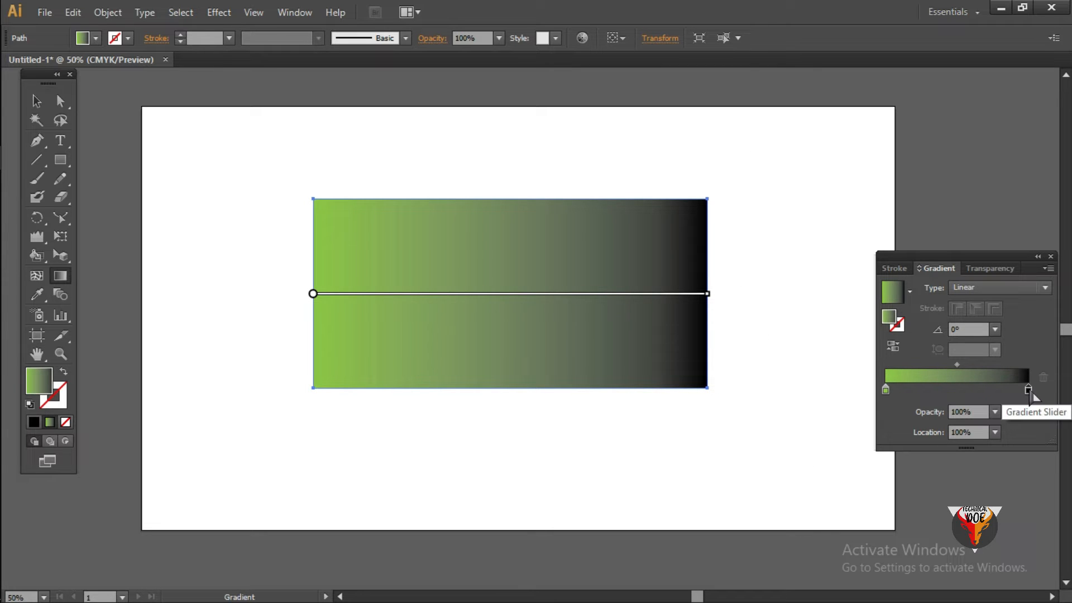
{"action": "double_click", "coordinate": [51, 382]}
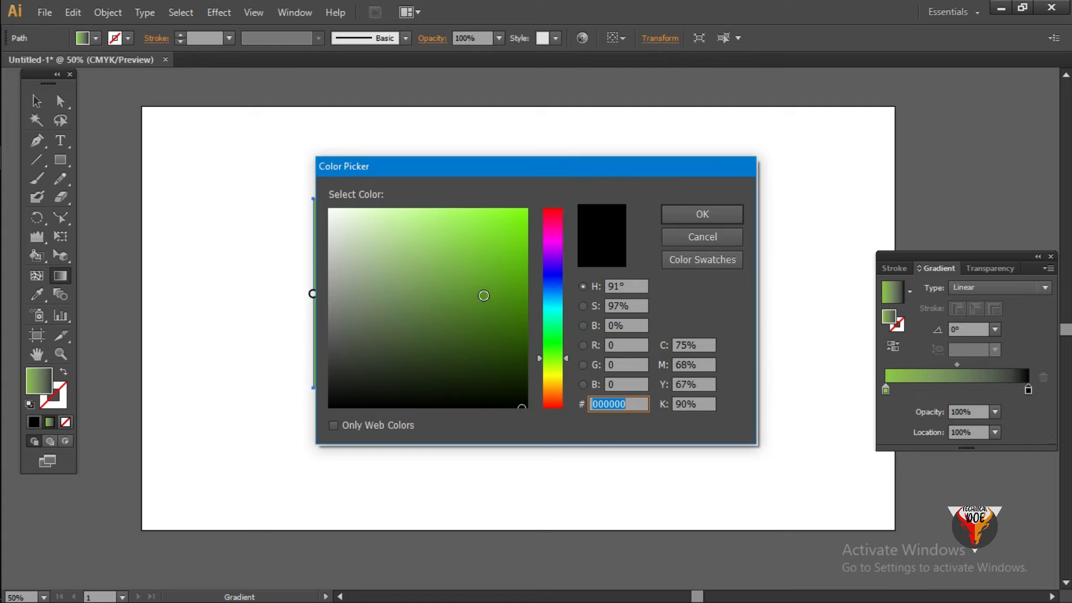
{"action": "left_click_drag", "start_coordinate": [556, 271], "coordinate": [543, 221]}
{"action": "left_click", "coordinate": [526, 213]}
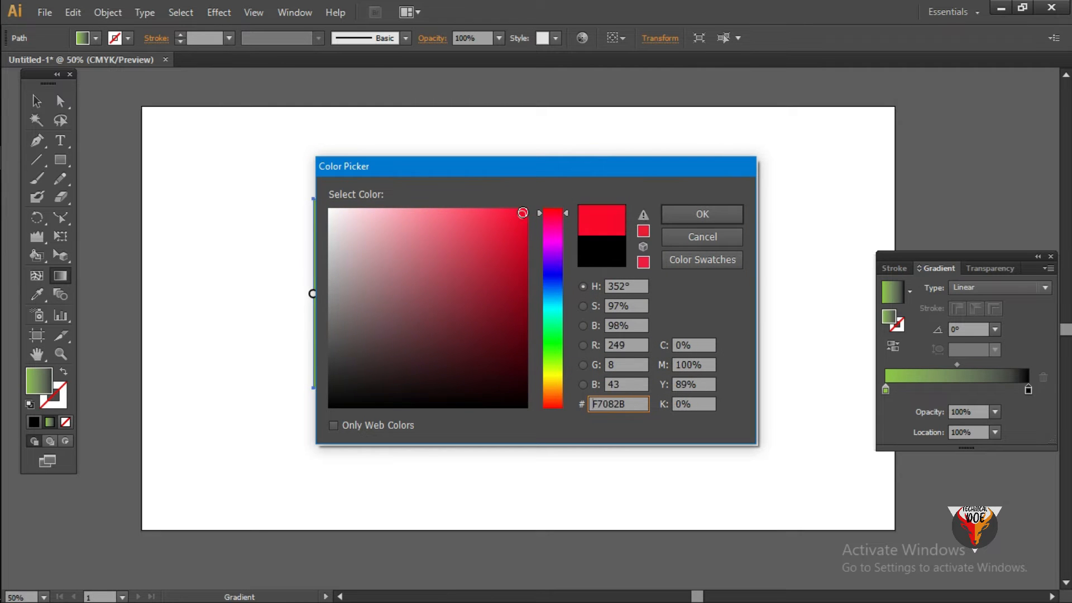
{"action": "left_click", "coordinate": [699, 215]}
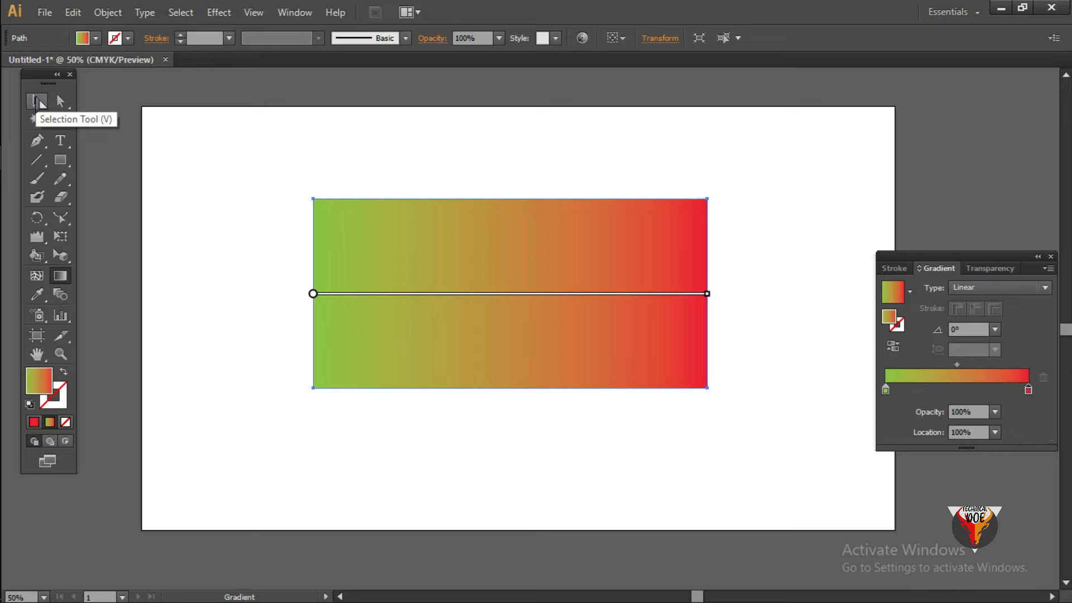
{"action": "left_click", "coordinate": [37, 102]}
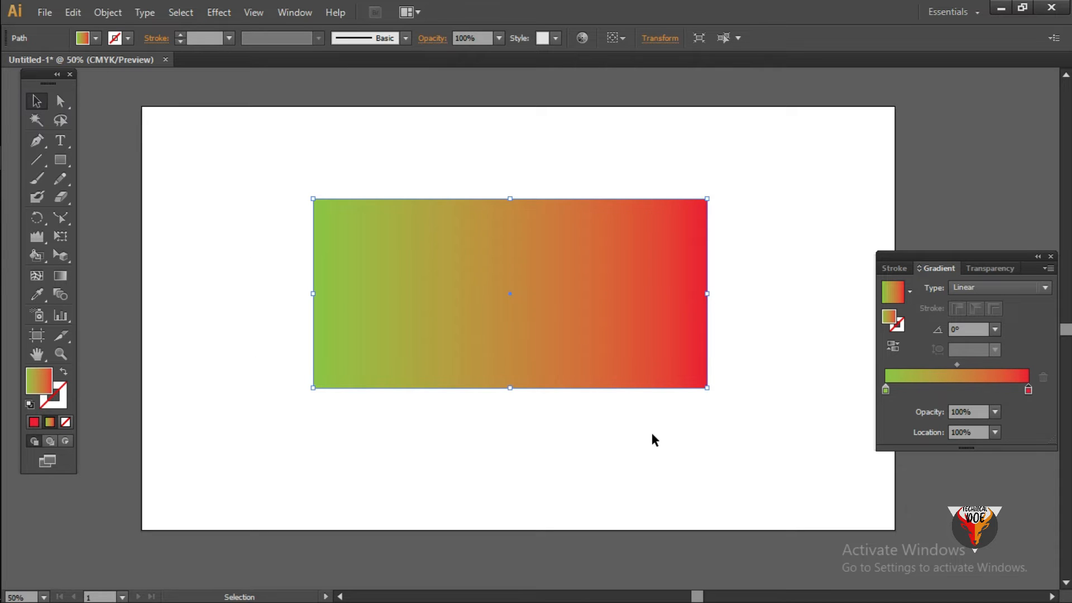
- Replace the gradient rectangle with a tall, narrow rectangle that has no fill
{"action": "key", "text": "Delete"}
{"action": "left_click", "coordinate": [61, 160]}
{"action": "left_click_drag", "start_coordinate": [364, 196], "coordinate": [417, 417]}
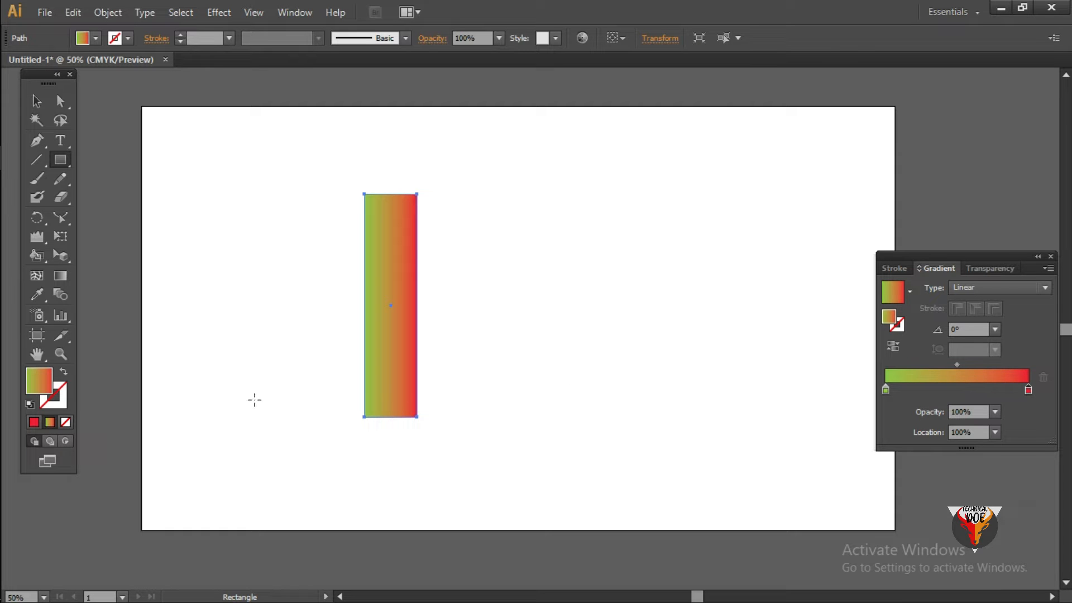
{"action": "left_click", "coordinate": [66, 422]}
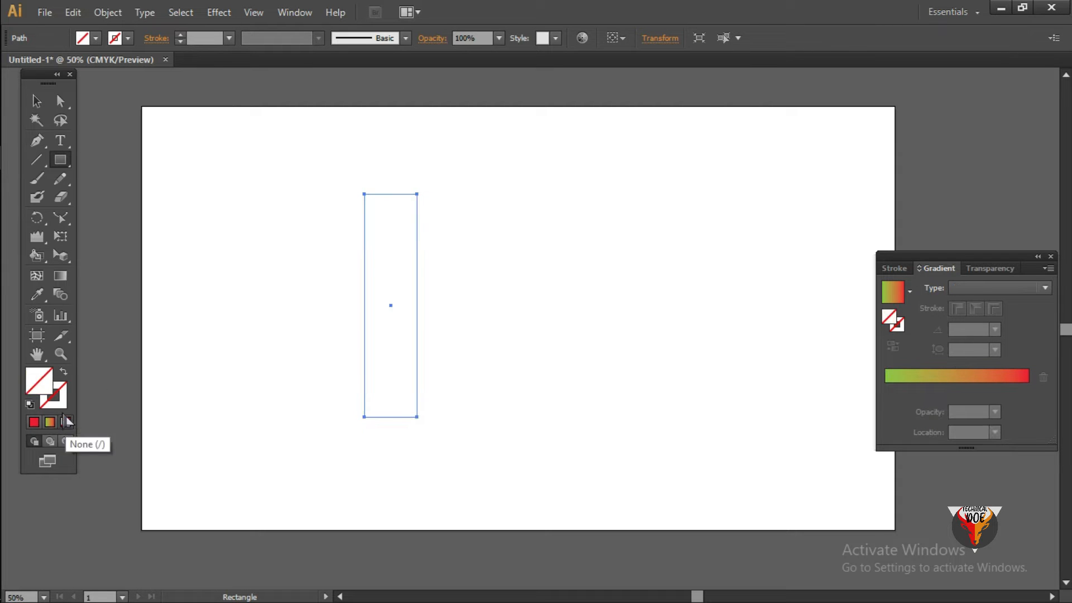
- Fill the narrow vertical rectangle with a solid turquoise chosen in the Color Picker
{"action": "double_click", "coordinate": [38, 382]}
{"action": "left_click", "coordinate": [396, 264]}
{"action": "mouse_move", "coordinate": [365, 263]}
{"action": "left_mouse_down"}
{"action": "mouse_move", "coordinate": [318, 276]}
{"action": "mouse_move", "coordinate": [417, 300]}
{"action": "left_mouse_up"}
{"action": "left_click", "coordinate": [553, 311]}
{"action": "left_click_drag", "start_coordinate": [557, 319], "coordinate": [556, 306]}
{"action": "left_click", "coordinate": [520, 244]}
{"action": "left_click", "coordinate": [701, 220]}
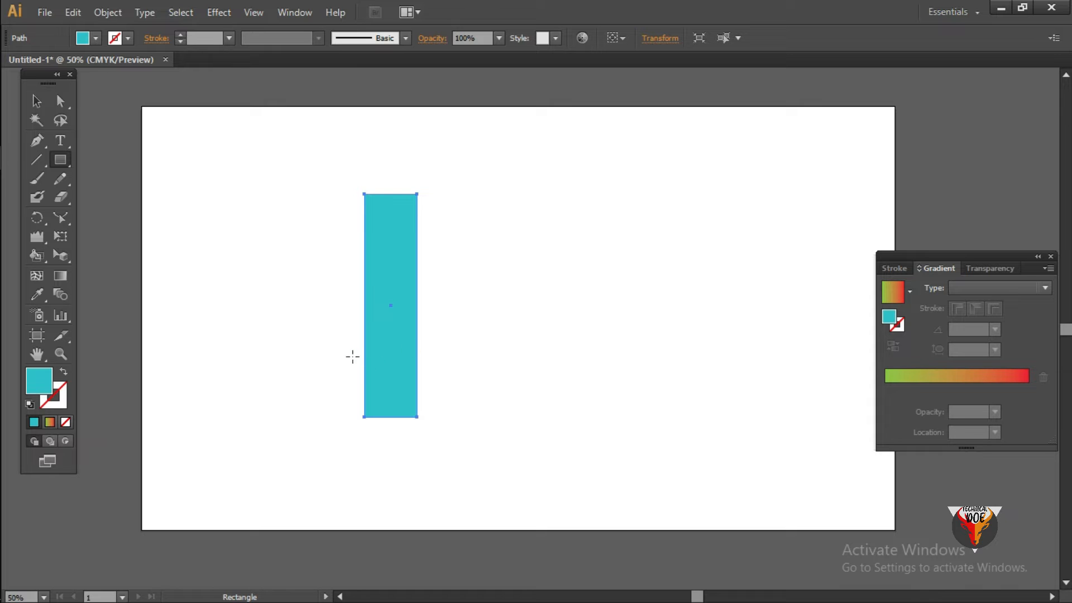
- Draw a wide turquoise rectangle extending rightward from the vertical bar's base to form an L, and deselect it
{"action": "mouse_move", "coordinate": [363, 378]}
{"action": "left_mouse_down"}
{"action": "mouse_move", "coordinate": [510, 282]}
{"action": "mouse_move", "coordinate": [598, 322]}
{"action": "mouse_move", "coordinate": [592, 352]}
{"action": "mouse_move", "coordinate": [582, 337]}
{"action": "mouse_move", "coordinate": [597, 359]}
{"action": "left_mouse_up"}
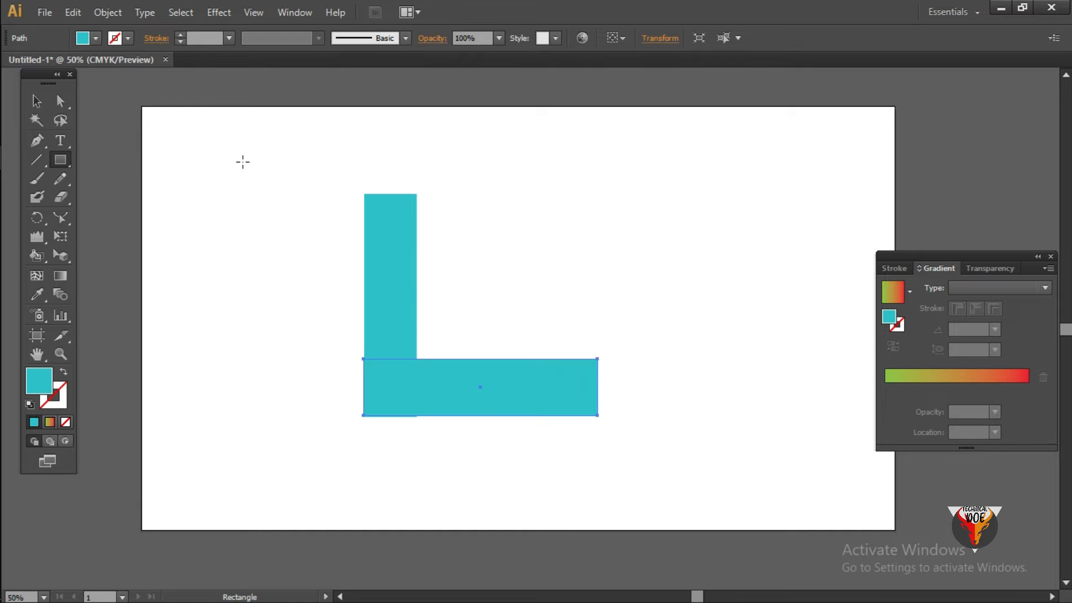
{"action": "left_click", "coordinate": [35, 101]}
{"action": "left_click", "coordinate": [626, 235]}
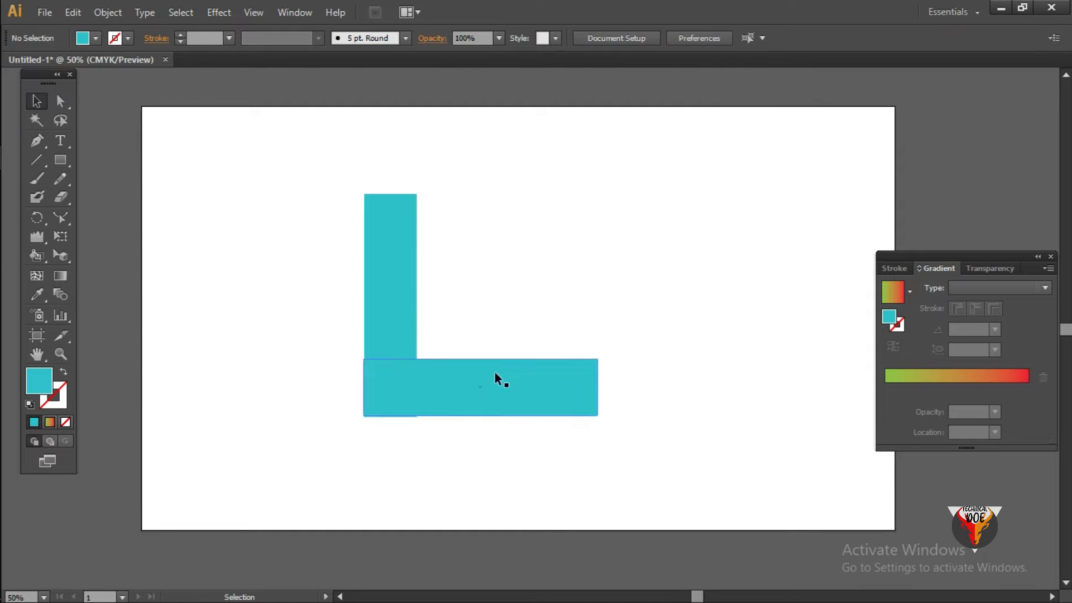
- Bring the vertical bar to the front so that it overlaps the horizontal bar, and deselect it
{"action": "right_click", "coordinate": [395, 300]}
{"action": "left_click", "coordinate": [664, 285]}
{"action": "left_click", "coordinate": [408, 306]}
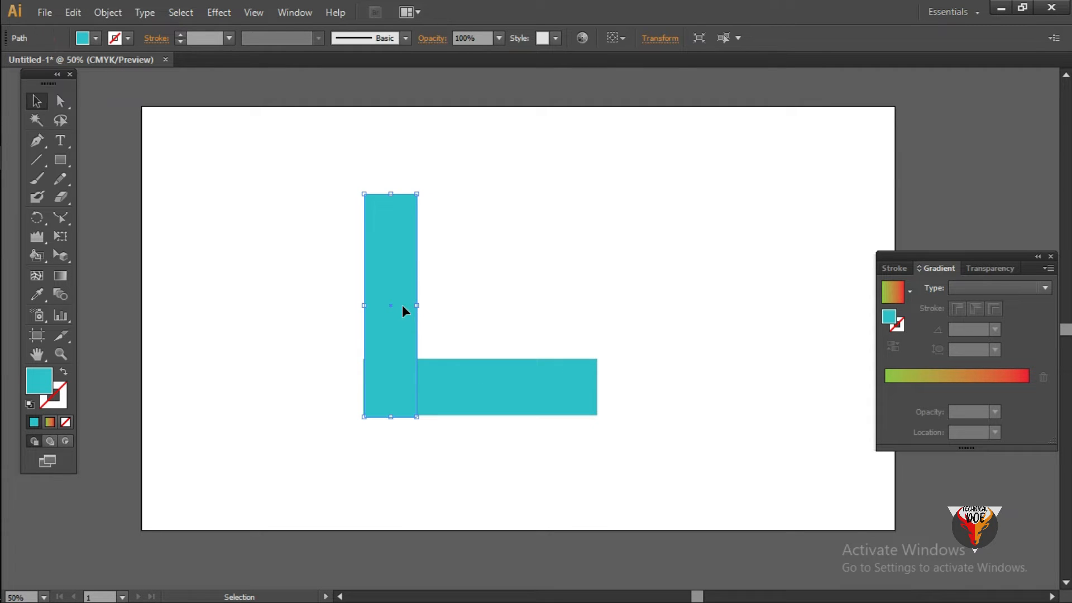
{"action": "right_click", "coordinate": [402, 305]}
{"action": "mouse_move", "coordinate": [455, 529]}
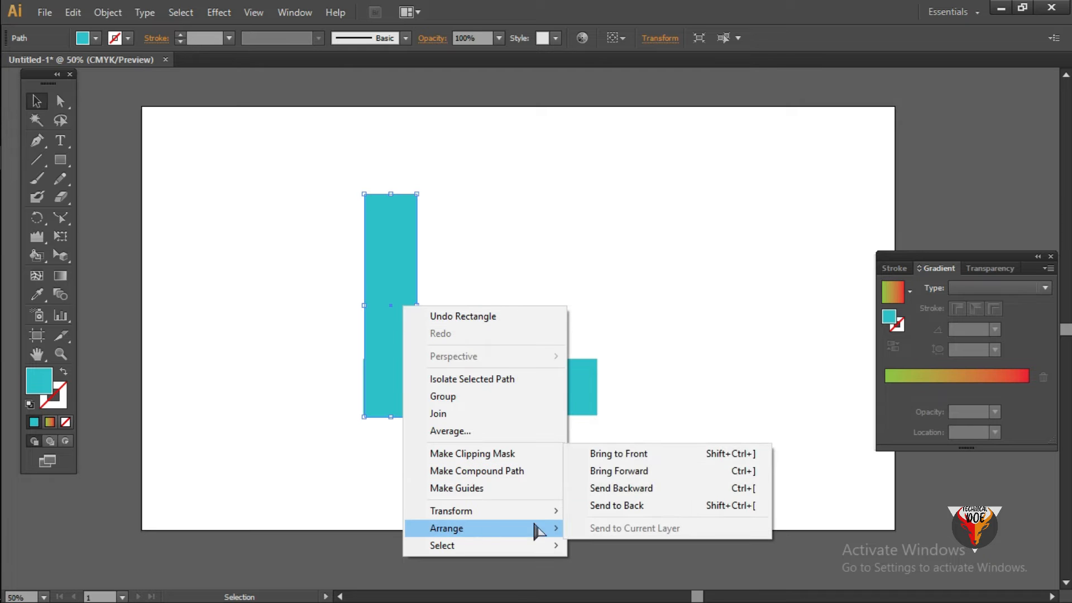
{"action": "left_click", "coordinate": [626, 453]}
{"action": "left_click", "coordinate": [655, 304]}
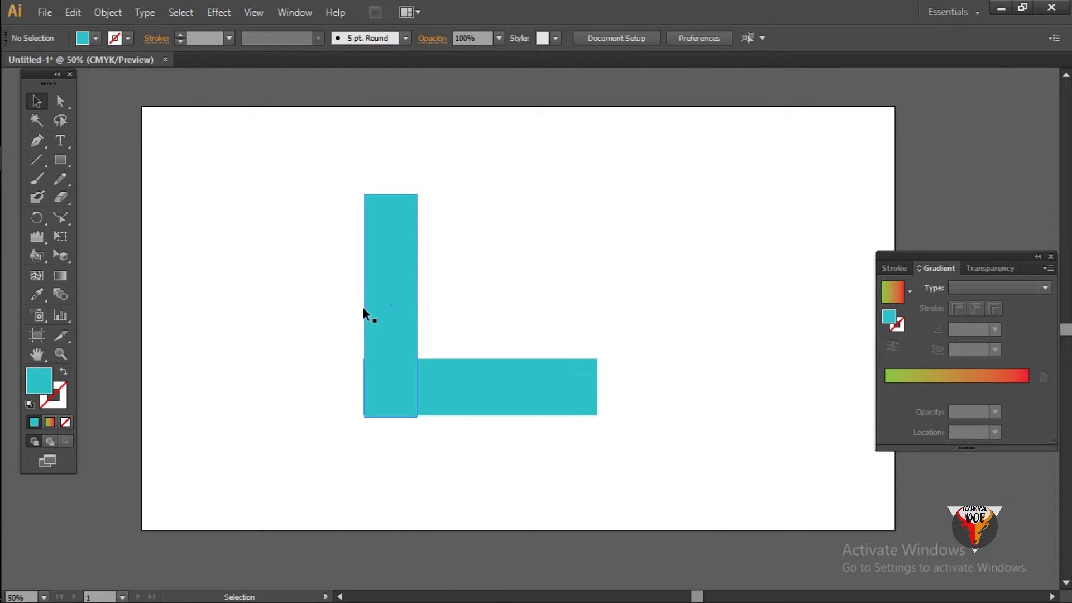
- Apply the green-to-red linear gradient to the horizontal bar with the Gradient tool
{"action": "left_click", "coordinate": [403, 293]}
{"action": "left_click", "coordinate": [517, 380]}
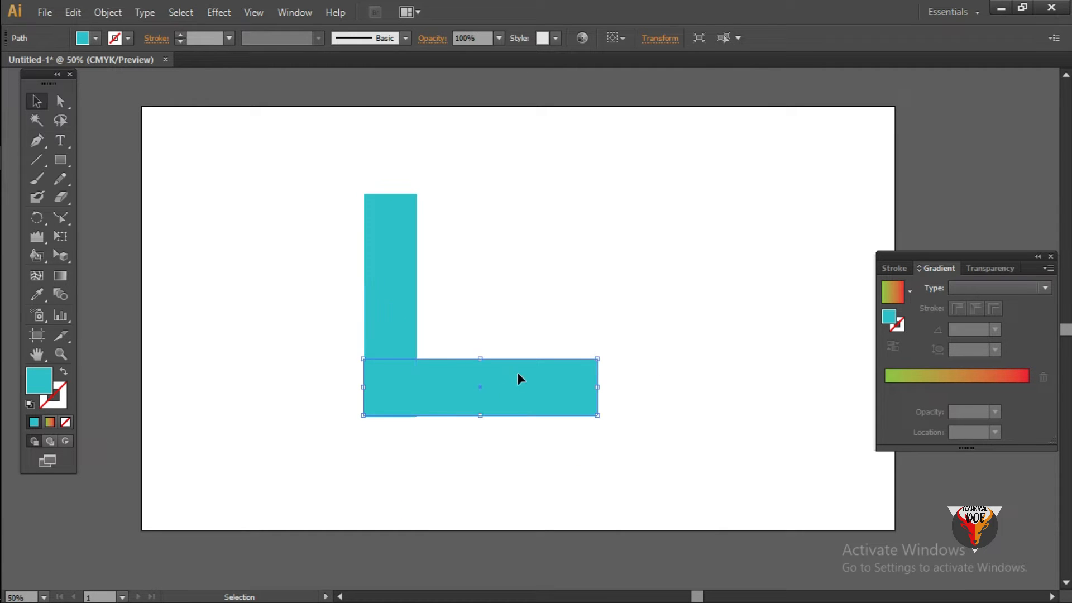
{"action": "left_click", "coordinate": [58, 278]}
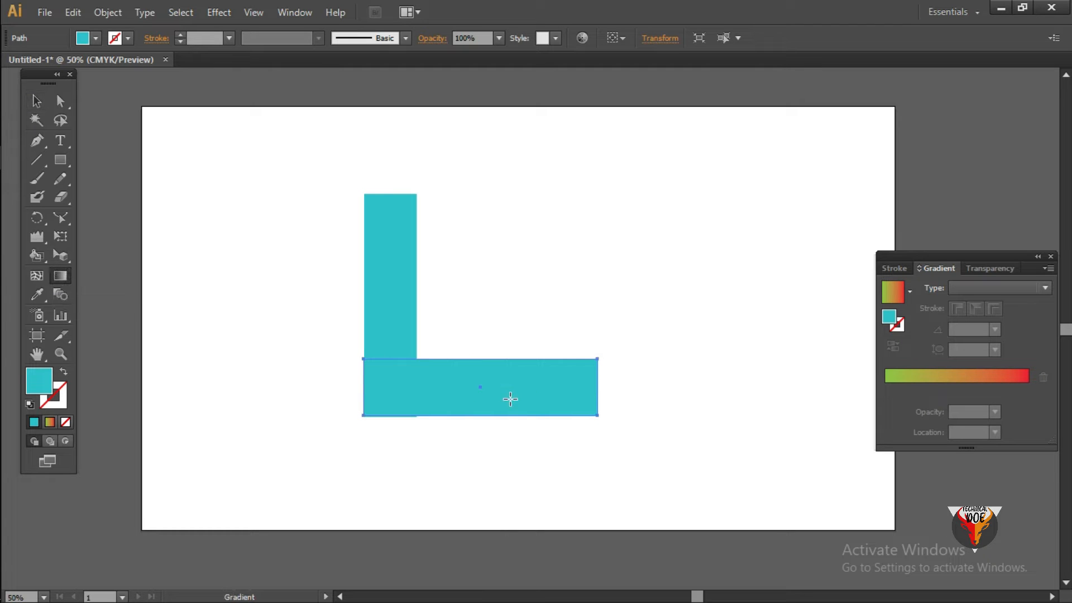
{"action": "left_click", "coordinate": [510, 395]}
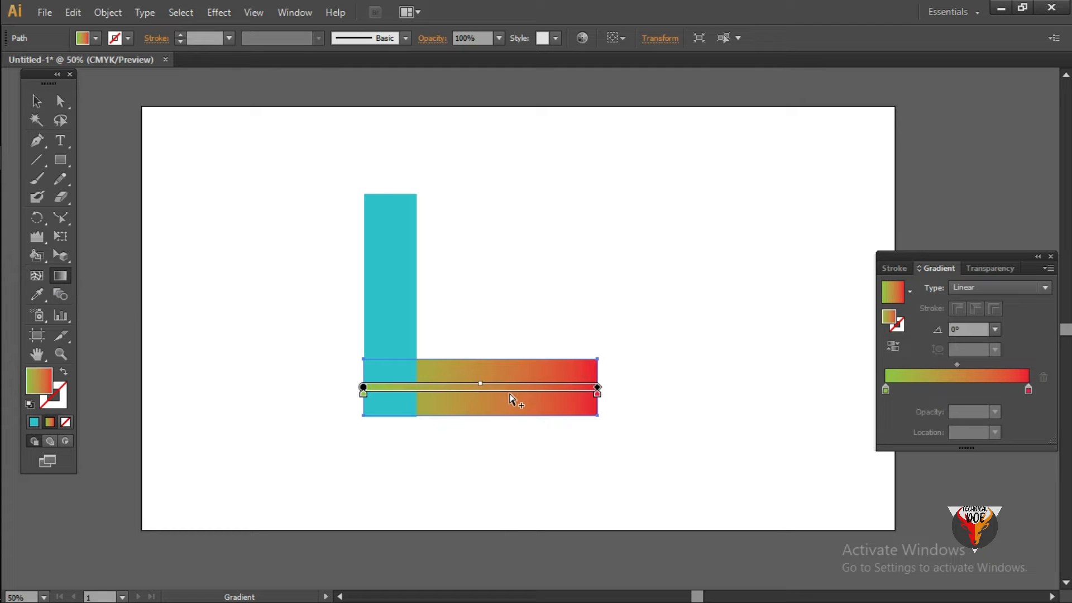
- Change the starting color stop of the horizontal bar's gradient from green to gray
{"action": "left_click", "coordinate": [887, 391]}
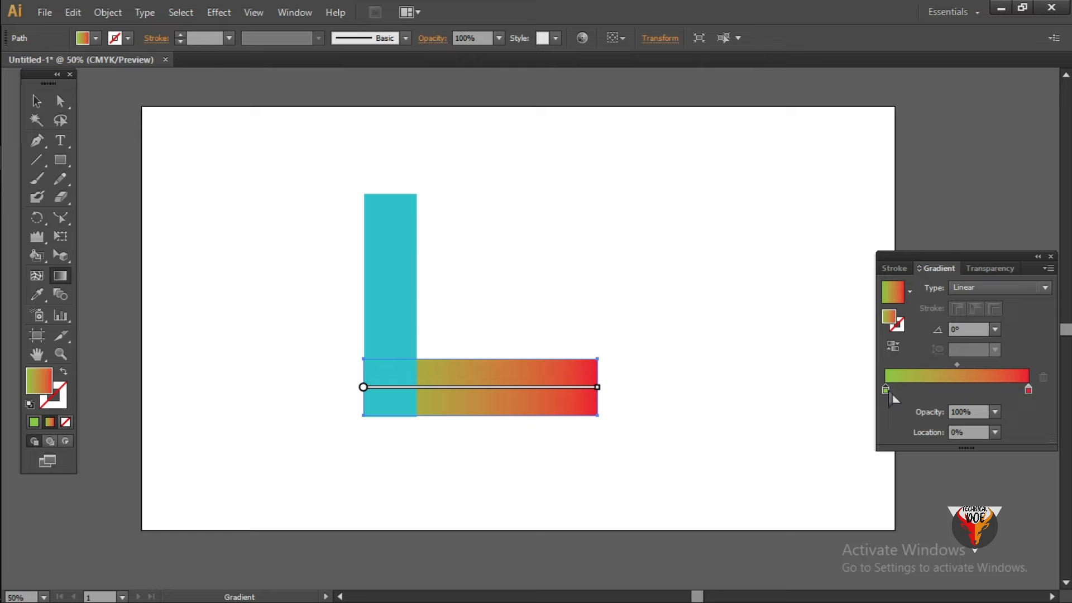
{"action": "double_click", "coordinate": [45, 384]}
{"action": "left_click_drag", "start_coordinate": [334, 313], "coordinate": [319, 313]}
{"action": "left_click", "coordinate": [702, 215]}
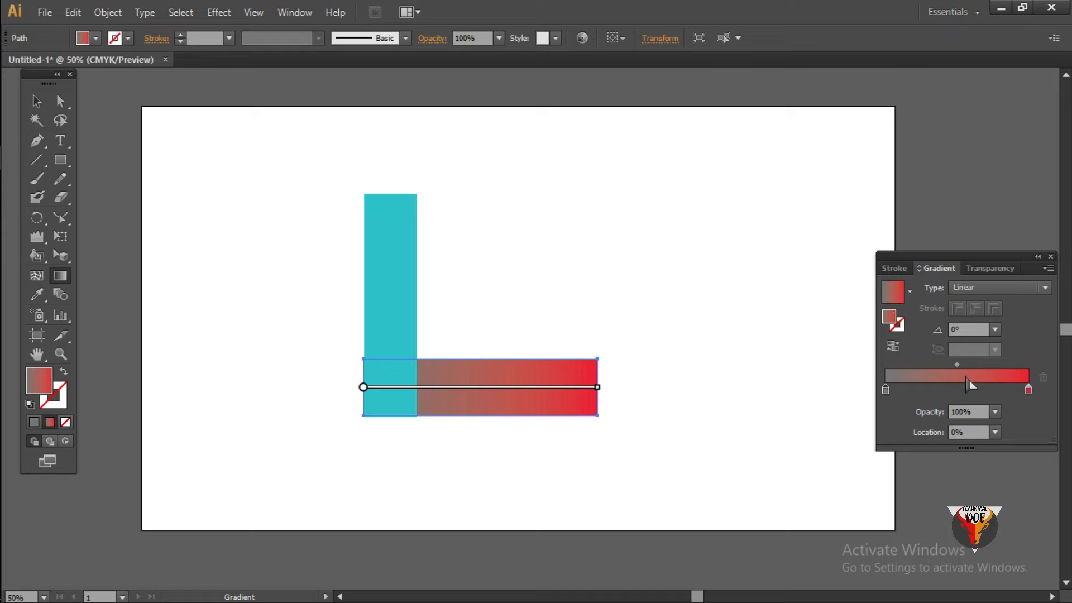
{"action": "double_click", "coordinate": [1030, 391]}
{"action": "left_click", "coordinate": [1030, 399]}
{"action": "double_click", "coordinate": [36, 386]}
{"action": "left_click_drag", "start_coordinate": [460, 182], "coordinate": [649, 251]}
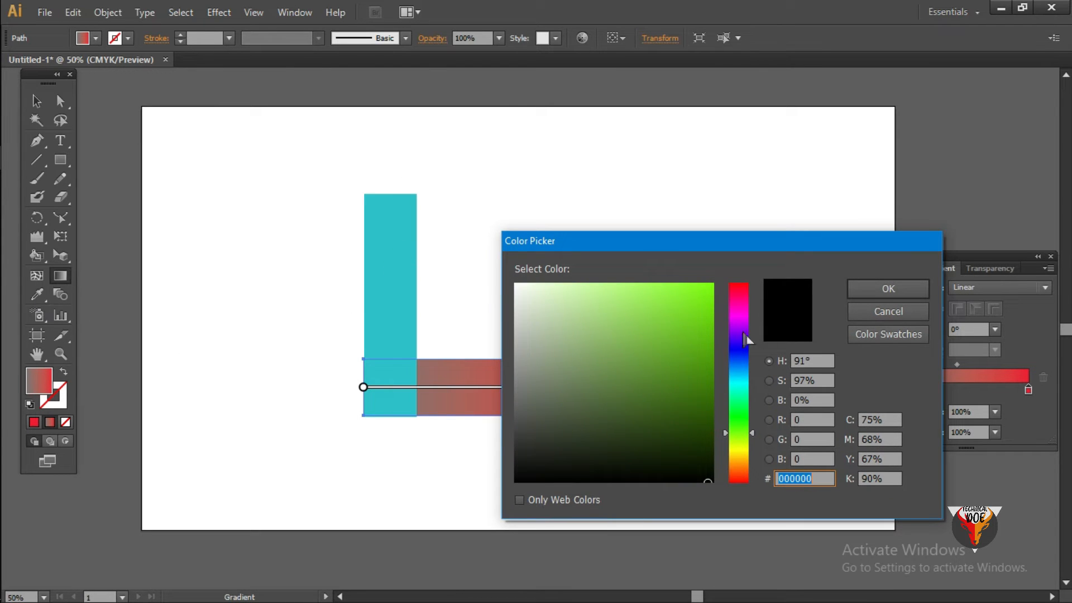
{"action": "left_click", "coordinate": [888, 311]}
- Copy the vertical bar's turquoise onto the horizontal bar with the Eyedropper and reapply the gray-to-red gradient
{"action": "left_click", "coordinate": [37, 294]}
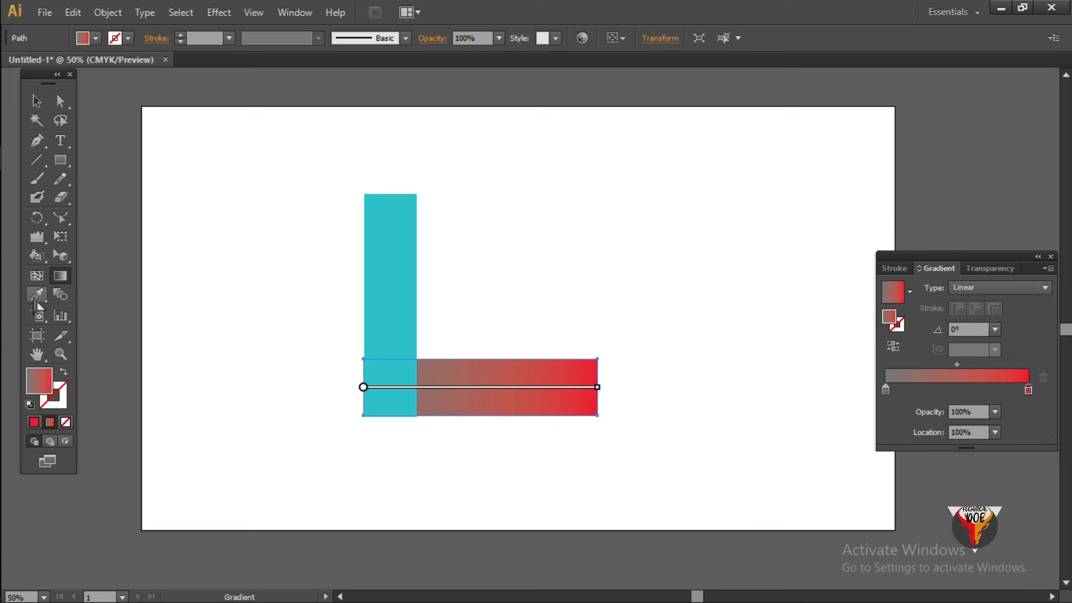
{"action": "left_click", "coordinate": [398, 296]}
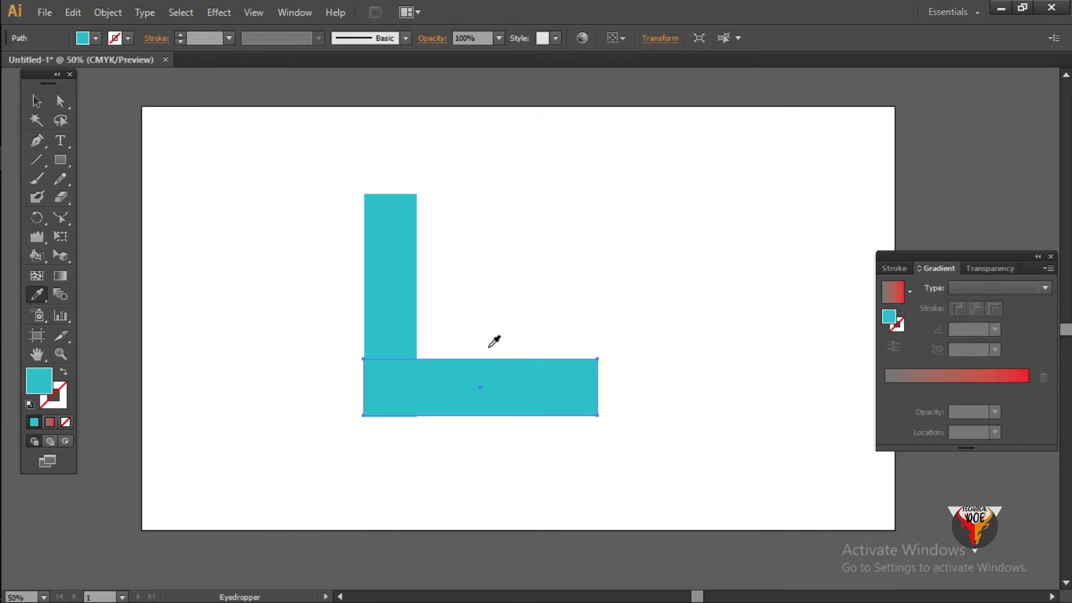
{"action": "left_click", "coordinate": [37, 102]}
{"action": "left_click", "coordinate": [635, 218]}
{"action": "left_click", "coordinate": [544, 385]}
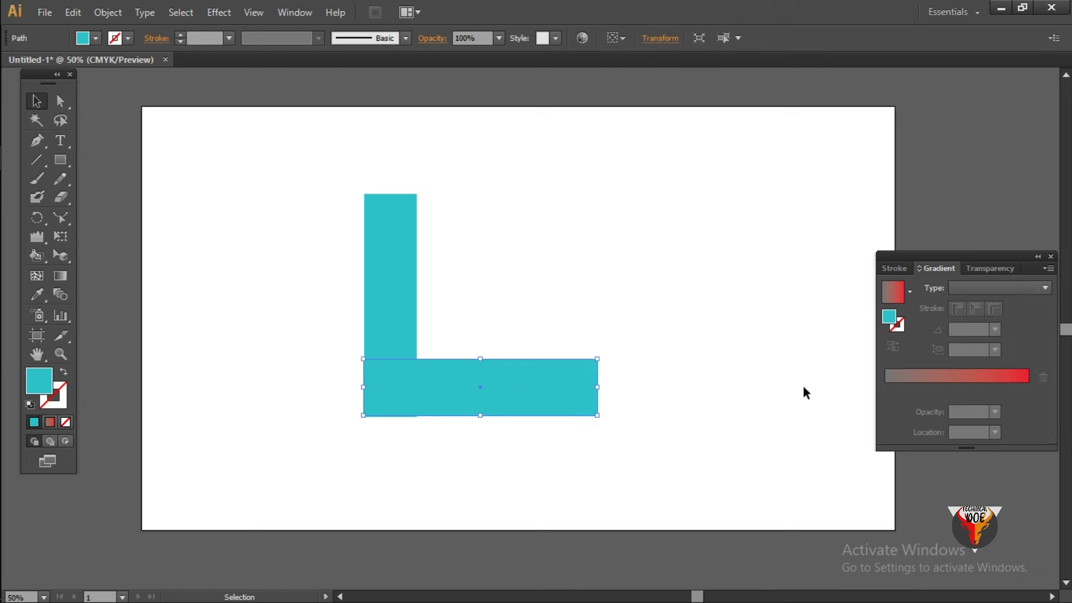
{"action": "left_click", "coordinate": [60, 276]}
{"action": "left_click", "coordinate": [512, 394]}
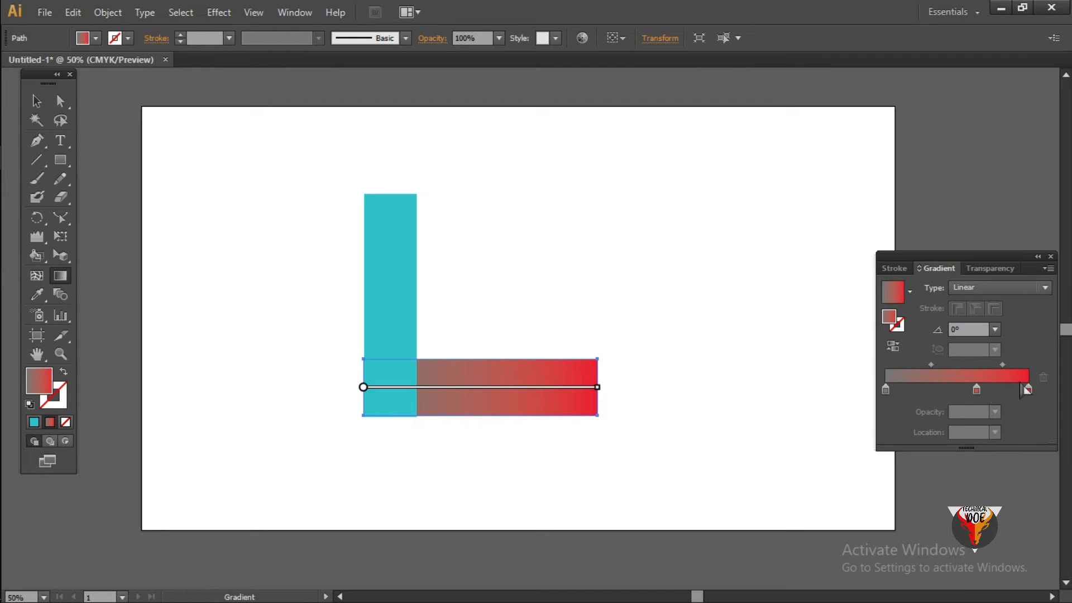
- Change the red end color stop of the horizontal bar's gradient to turquoise 07C8D6
{"action": "left_click", "coordinate": [1029, 390]}
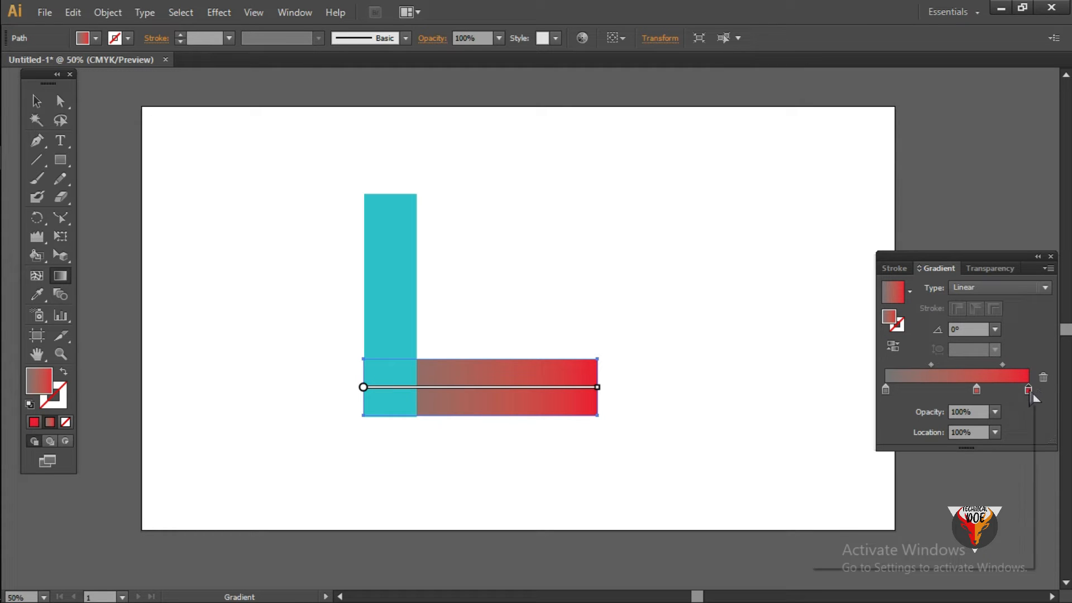
{"action": "double_click", "coordinate": [1029, 390]}
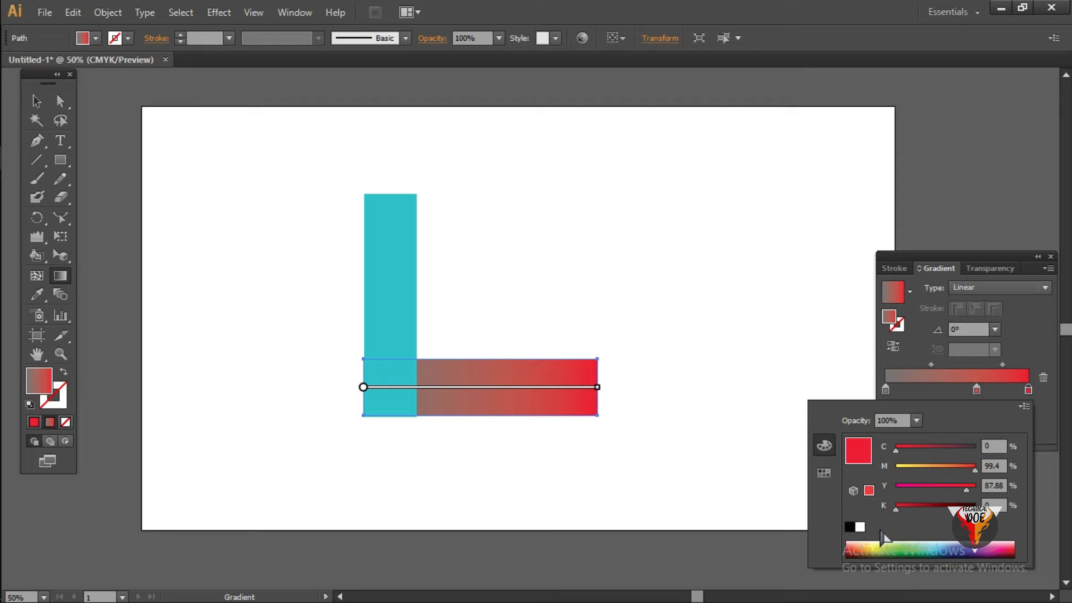
{"action": "left_click", "coordinate": [825, 474]}
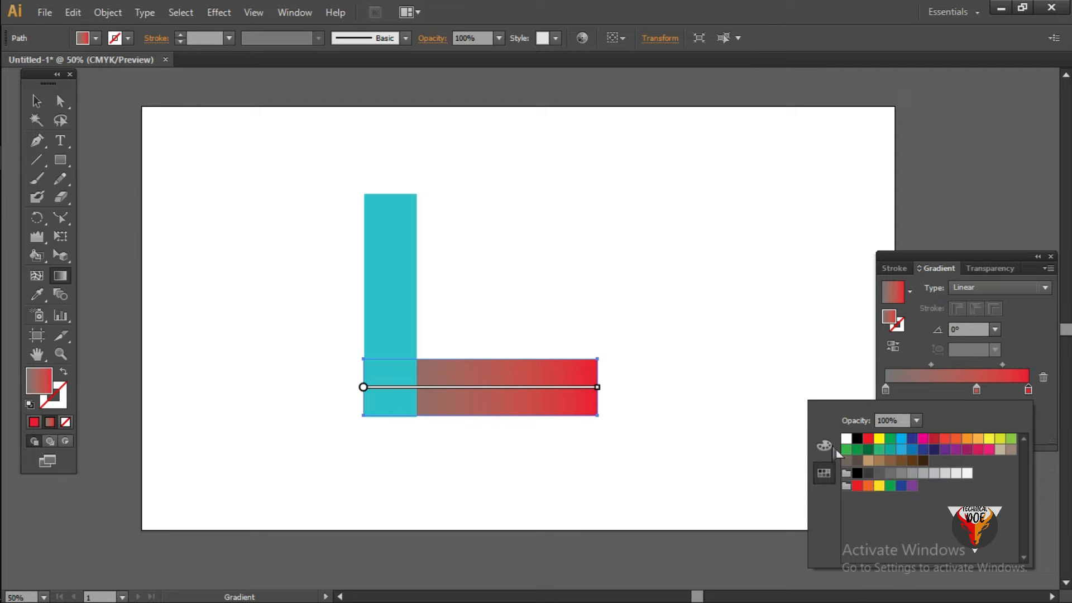
{"action": "left_click", "coordinate": [826, 446]}
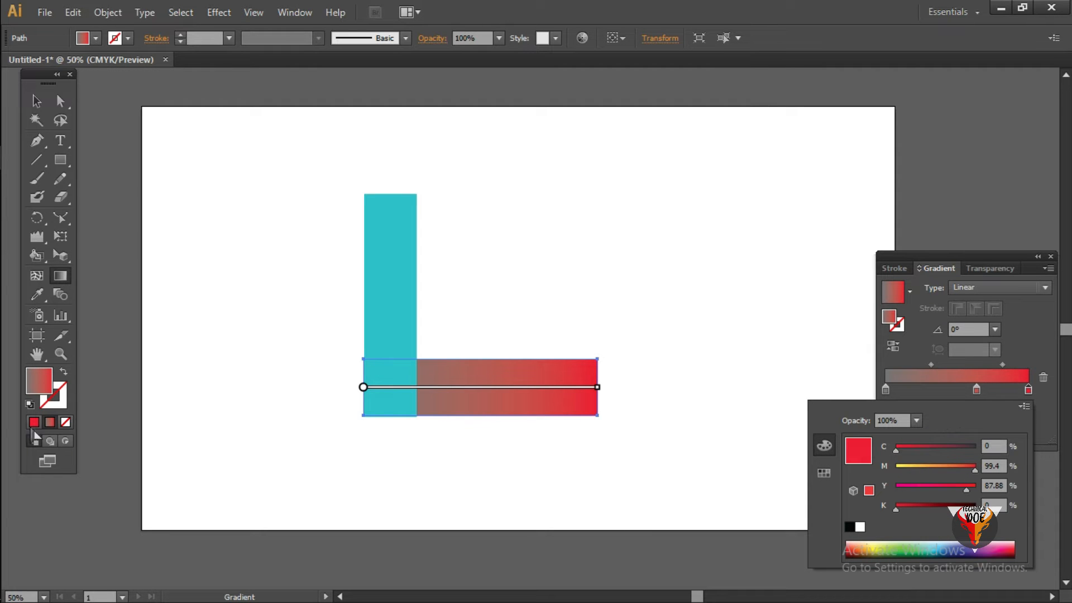
{"action": "double_click", "coordinate": [44, 385]}
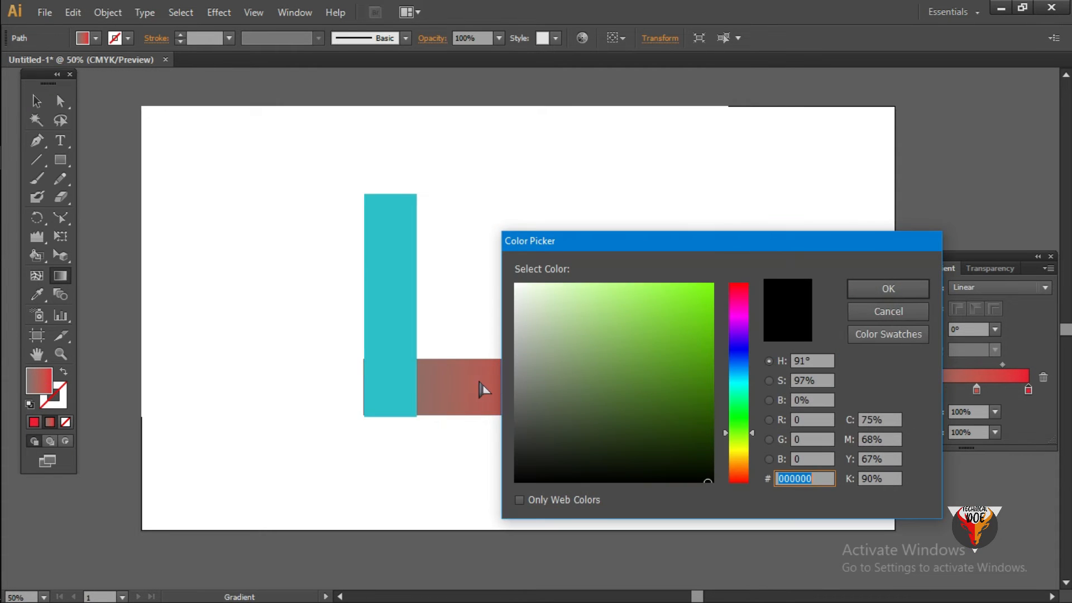
{"action": "left_click", "coordinate": [743, 384]}
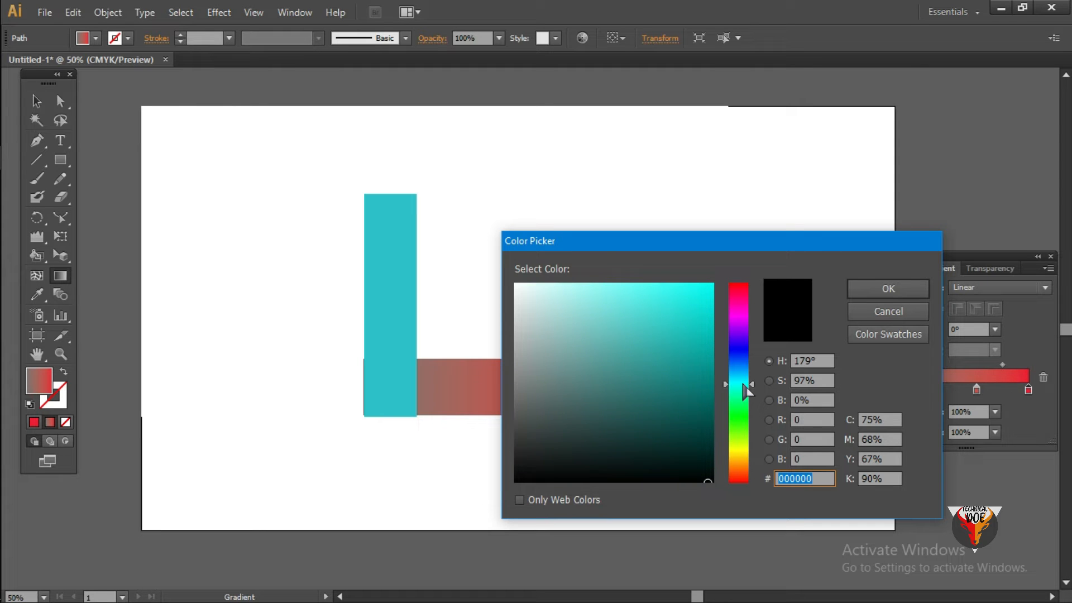
{"action": "left_click", "coordinate": [744, 382]}
{"action": "left_click", "coordinate": [708, 315]}
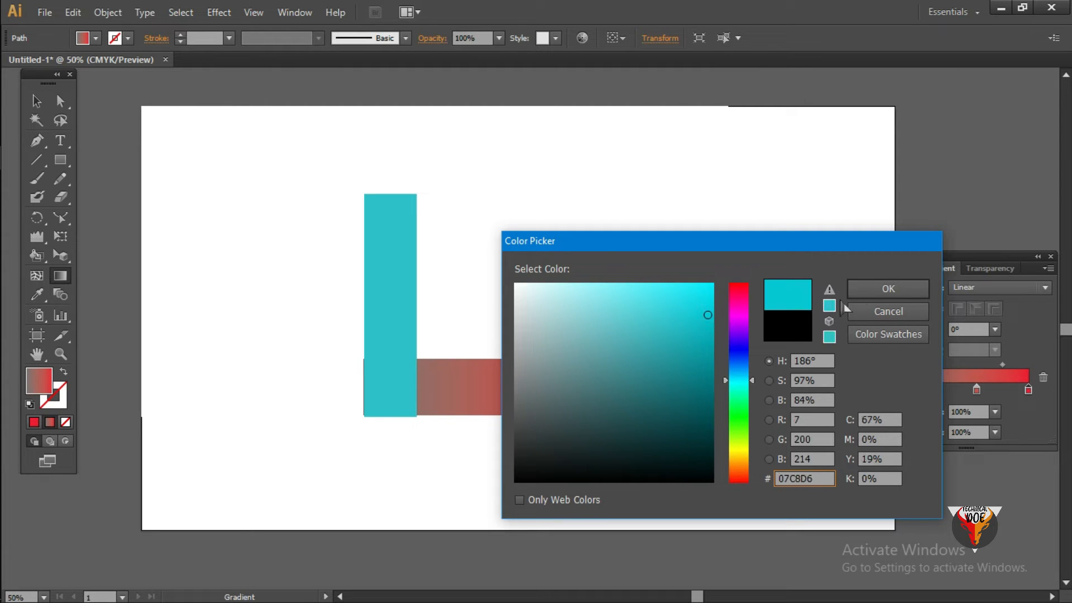
{"action": "left_click", "coordinate": [889, 288]}
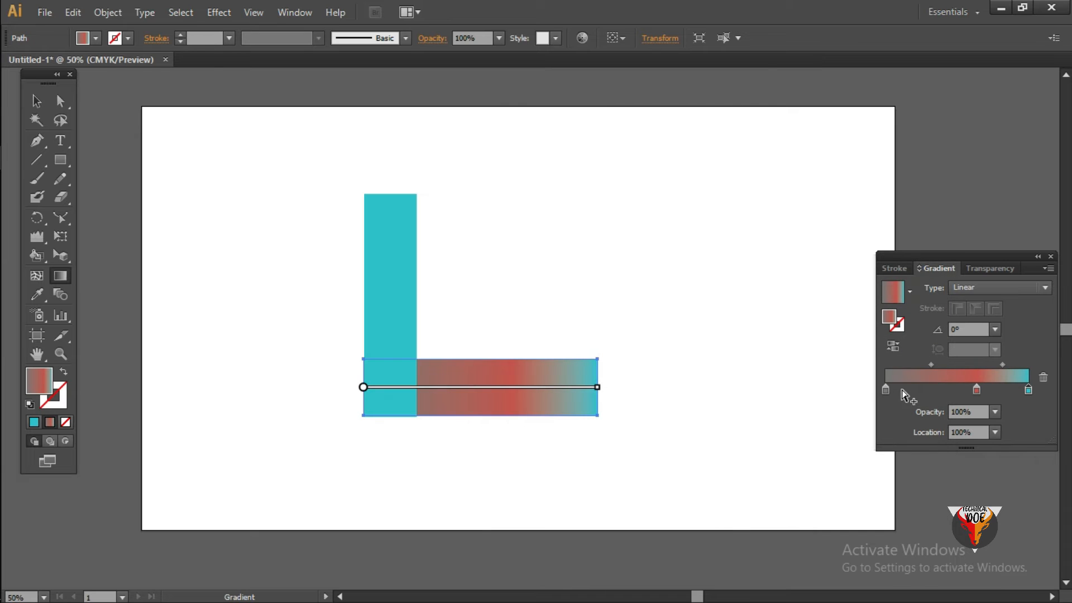
- Replace the gradient's middle red stop with a new color stop positioned at about 17% location
{"action": "left_click", "coordinate": [978, 391]}
{"action": "left_click_drag", "start_coordinate": [978, 395], "coordinate": [976, 486]}
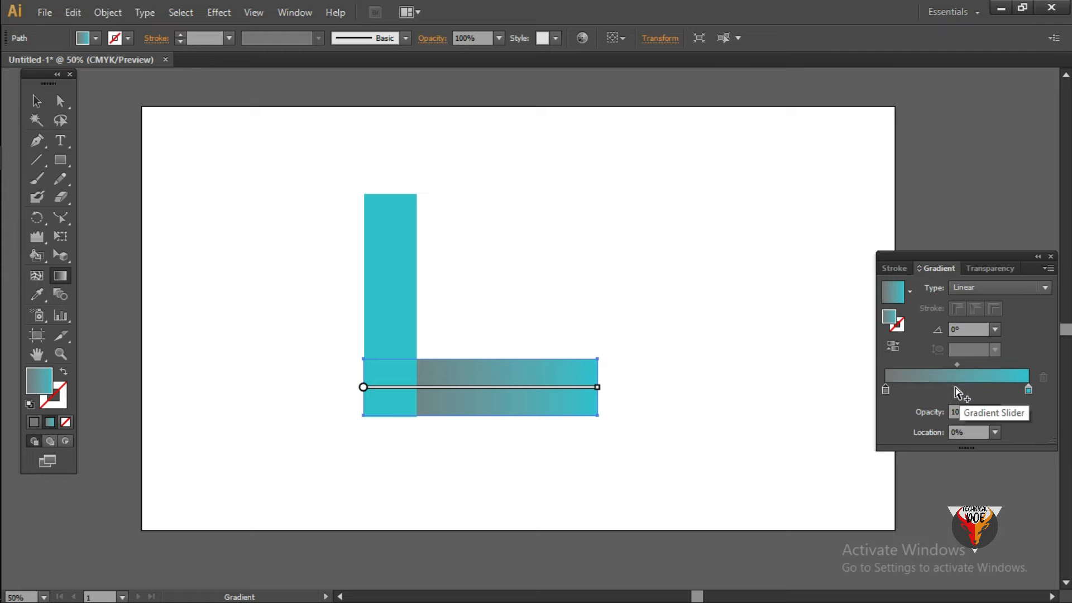
{"action": "left_click", "coordinate": [956, 389]}
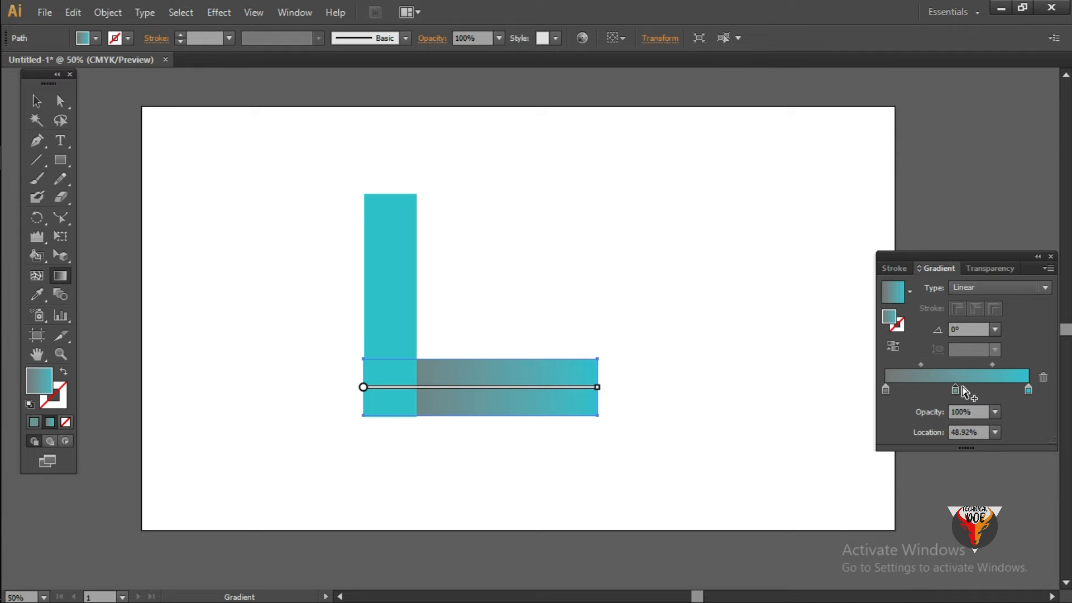
{"action": "left_click_drag", "start_coordinate": [958, 392], "coordinate": [909, 397]}
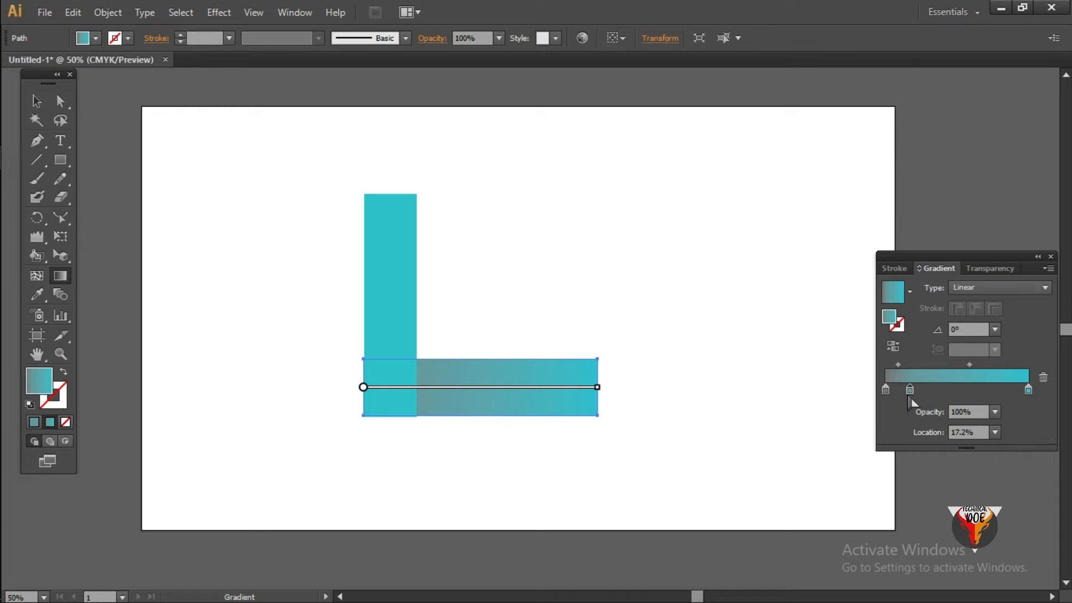
- Move the gradient's turquoise end stop to about 52% and the second stop closer to the start, and deselect the bar
{"action": "left_click_drag", "start_coordinate": [1023, 389], "coordinate": [982, 397]}
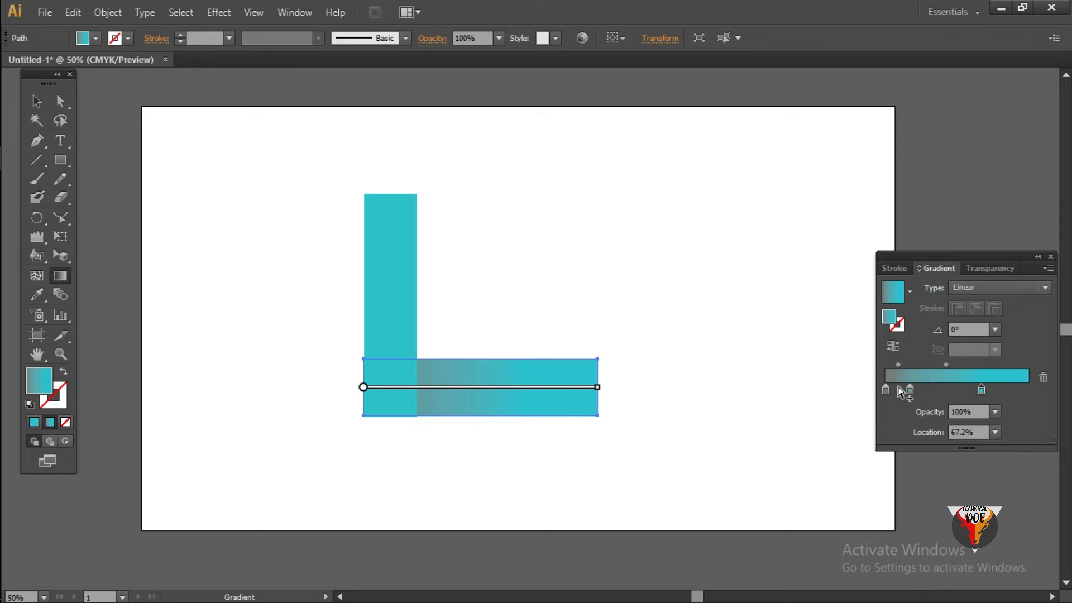
{"action": "left_click_drag", "start_coordinate": [910, 391], "coordinate": [905, 391]}
{"action": "left_click_drag", "start_coordinate": [981, 390], "coordinate": [966, 394]}
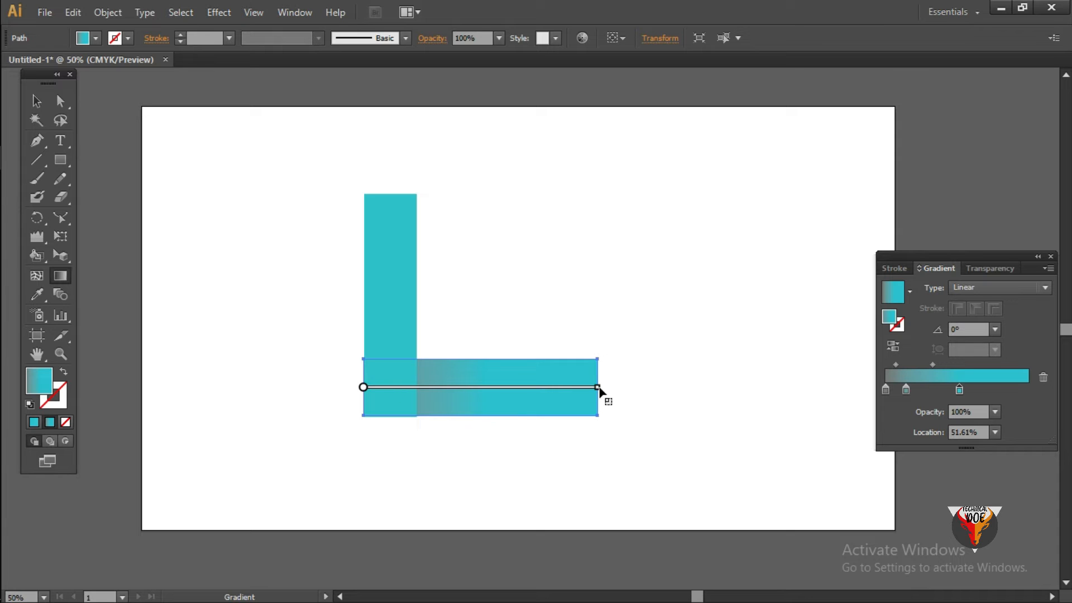
{"action": "mouse_move", "coordinate": [451, 390]}
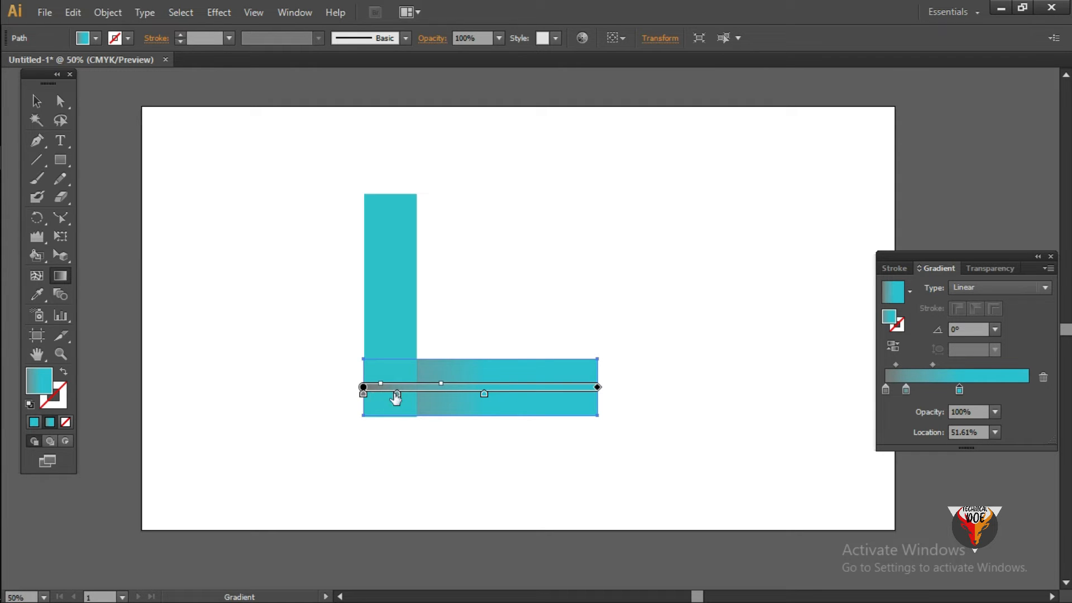
{"action": "left_click_drag", "start_coordinate": [398, 395], "coordinate": [385, 395]}
{"action": "left_click", "coordinate": [37, 104]}
{"action": "left_click", "coordinate": [305, 179]}
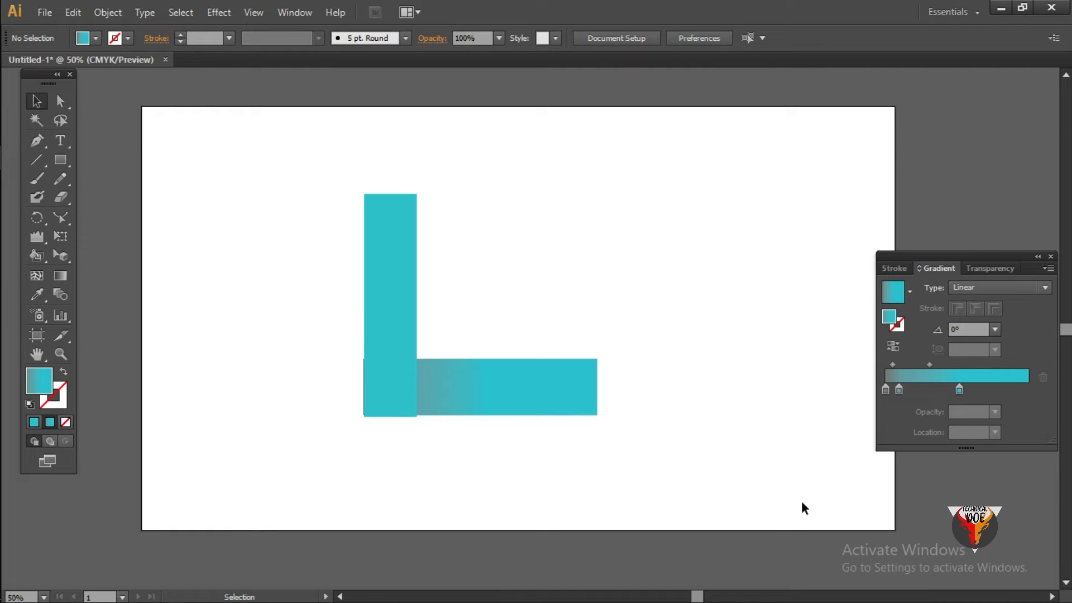
- Select the vertical bar of the L shape
{"action": "left_click_drag", "start_coordinate": [318, 193], "coordinate": [497, 315]}
{"action": "left_click", "coordinate": [643, 399]}
{"action": "left_click", "coordinate": [482, 387]}
{"action": "left_click", "coordinate": [391, 302]}
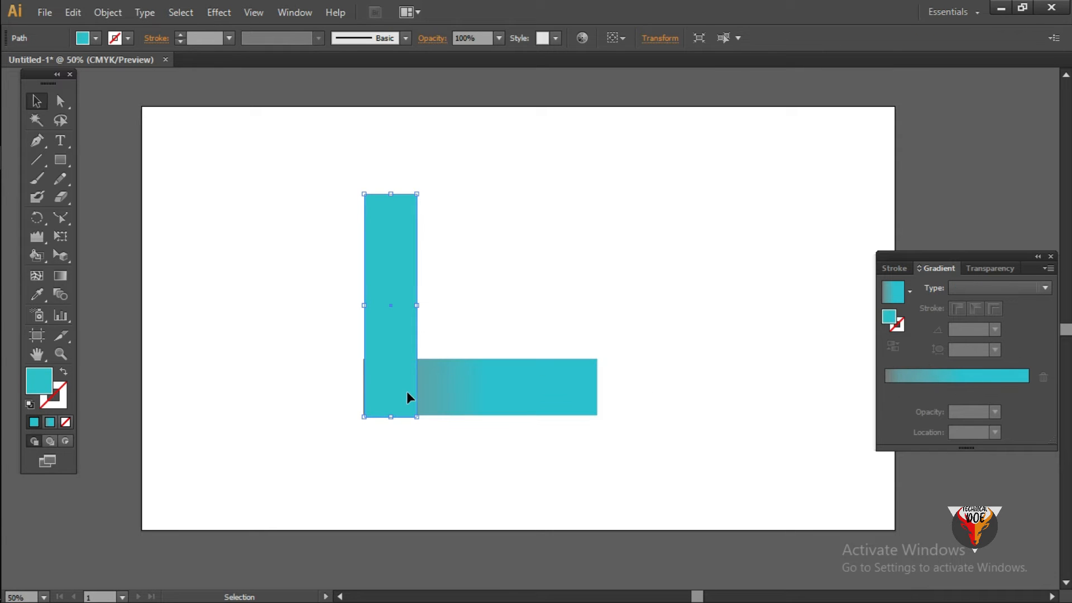
{"action": "left_click", "coordinate": [784, 345]}
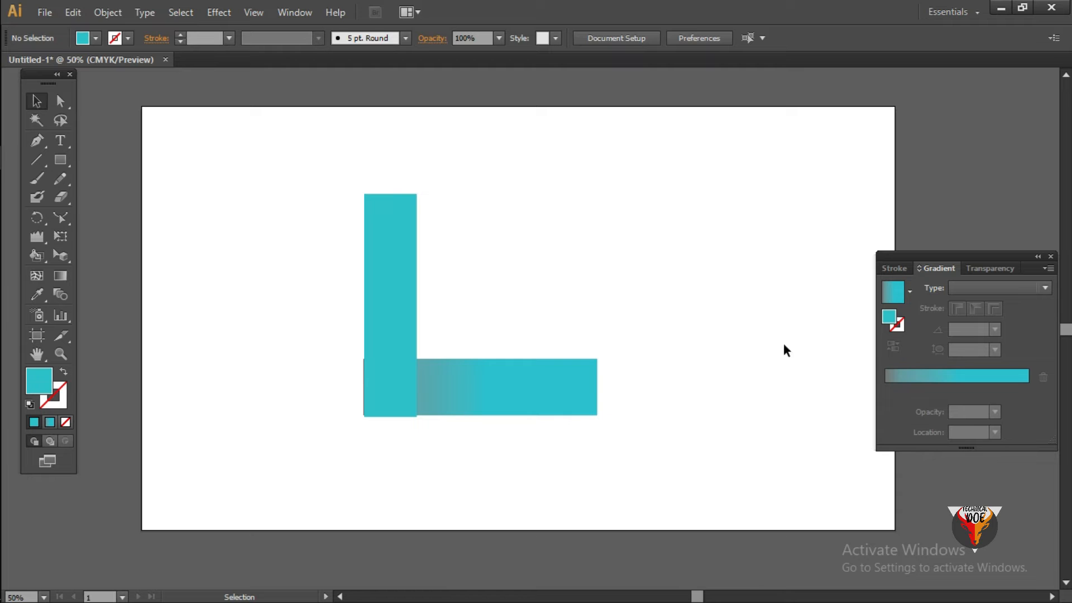
{"action": "left_click", "coordinate": [394, 334]}
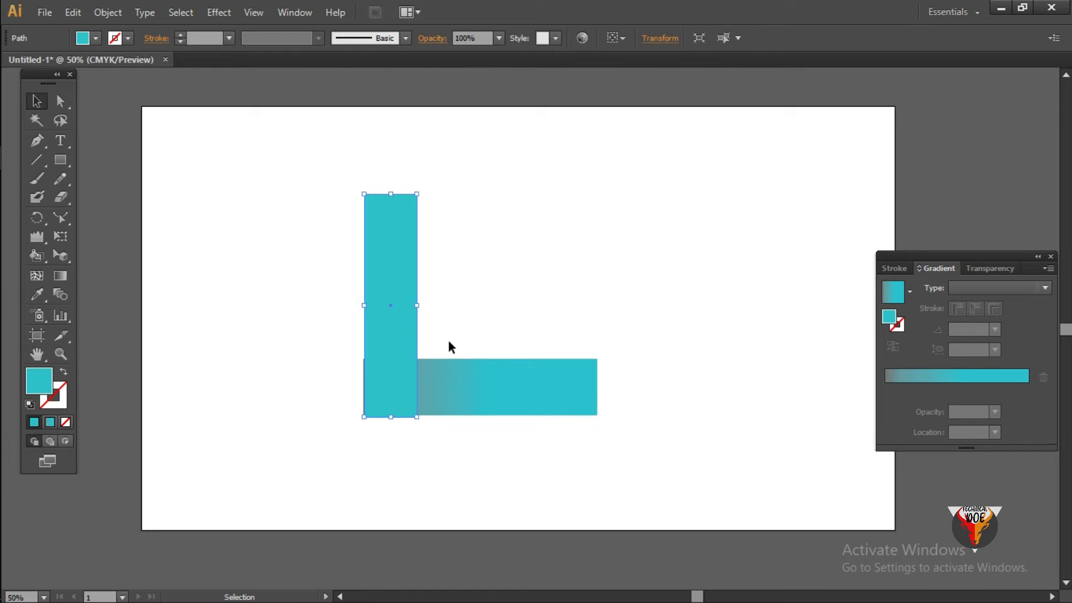
- Delete both bars of the L shape from the artboard
{"action": "left_click", "coordinate": [726, 329]}
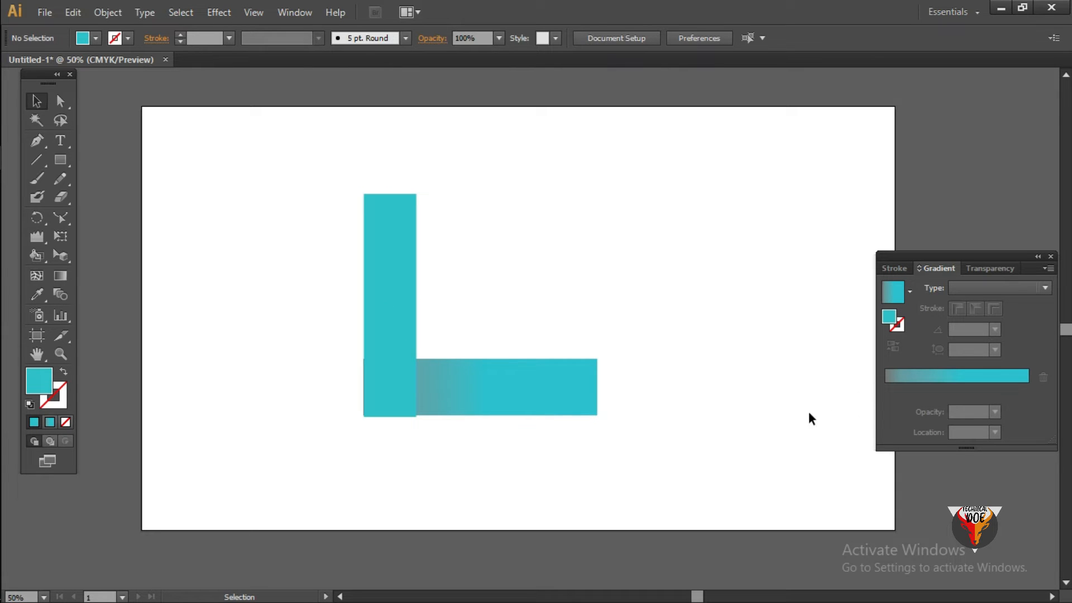
{"action": "left_click_drag", "start_coordinate": [330, 229], "coordinate": [798, 445]}
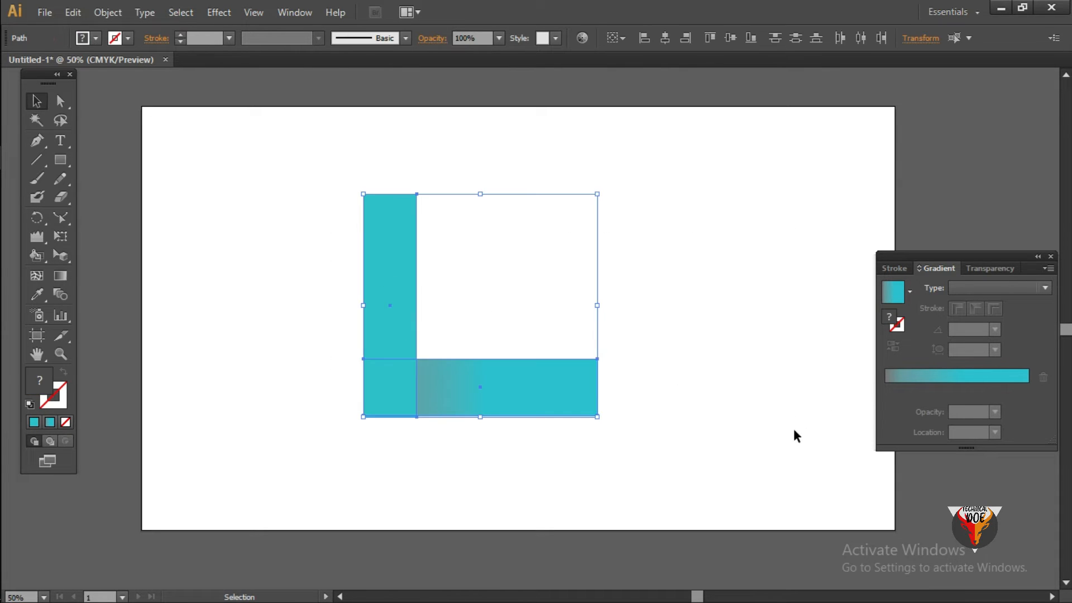
{"action": "key", "text": "Delete"}
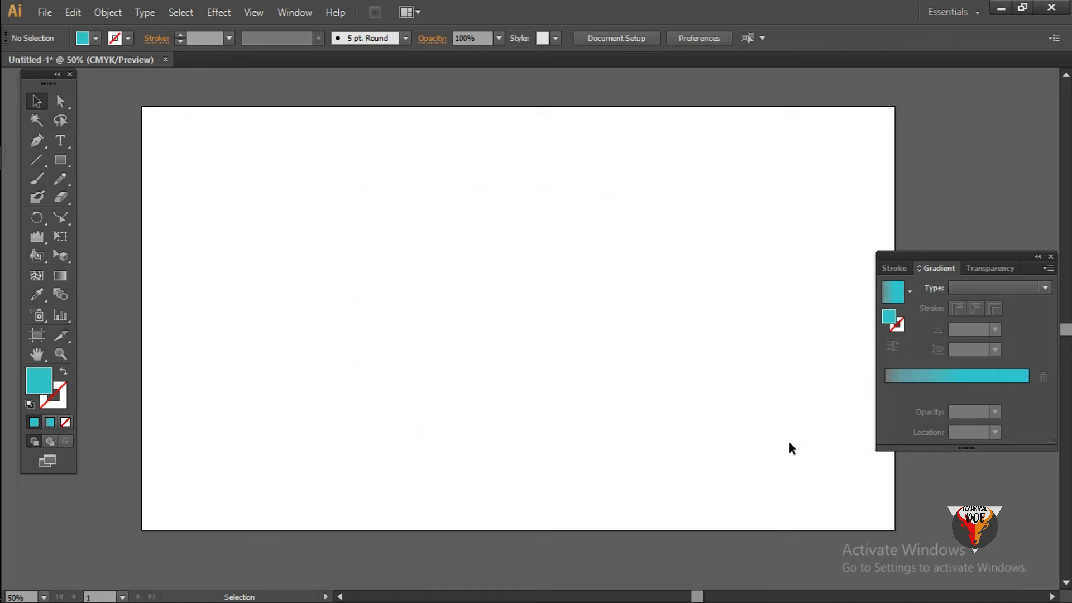
- Draw two turquoise rectangles side by side, with the second one wider and taller than the first
{"action": "left_click", "coordinate": [62, 162]}
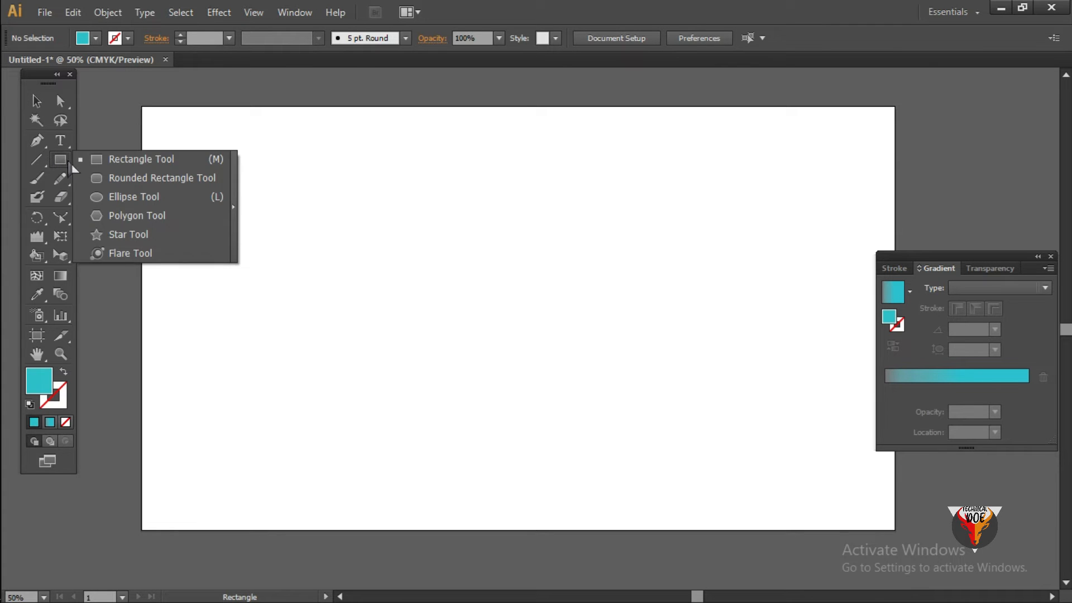
{"action": "left_click", "coordinate": [109, 159]}
{"action": "left_click_drag", "start_coordinate": [257, 205], "coordinate": [371, 429]}
{"action": "left_click_drag", "start_coordinate": [419, 205], "coordinate": [594, 463]}
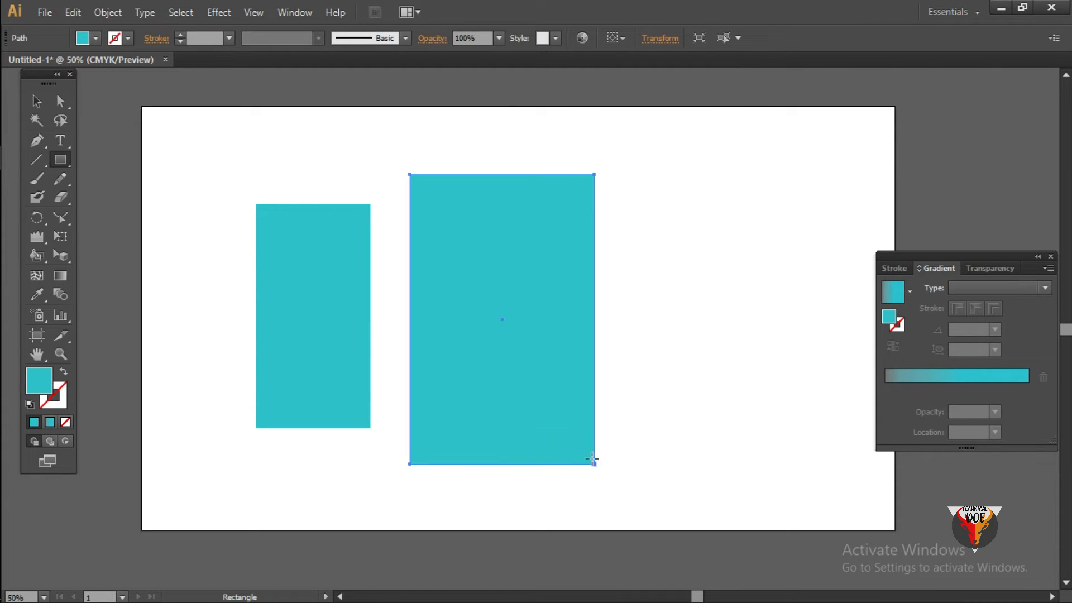
- Change the fill of the larger rectangle to red F40012
{"action": "double_click", "coordinate": [49, 386]}
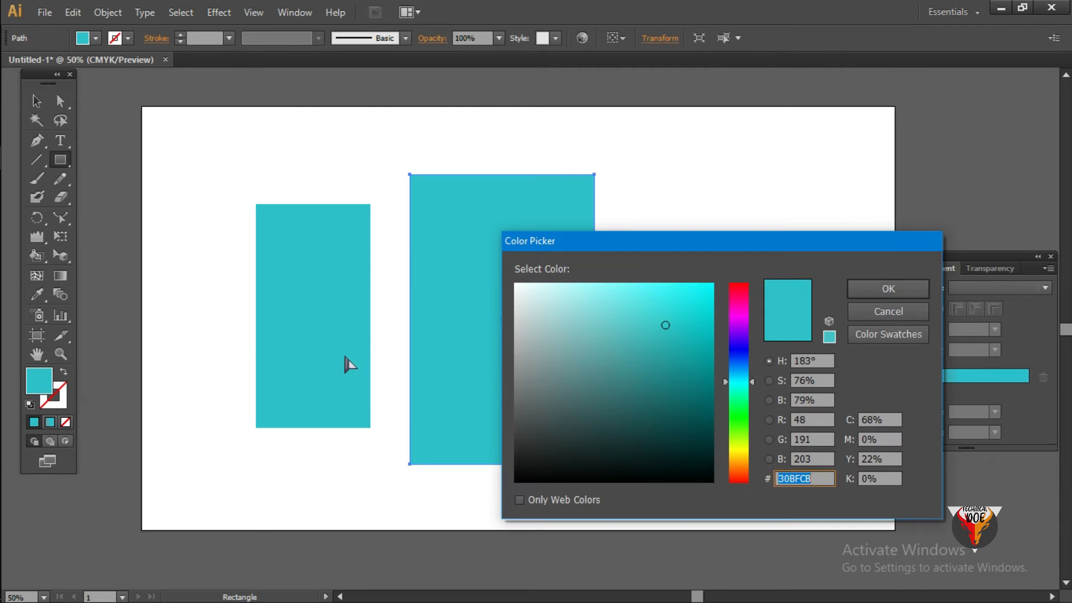
{"action": "left_click_drag", "start_coordinate": [737, 357], "coordinate": [714, 283]}
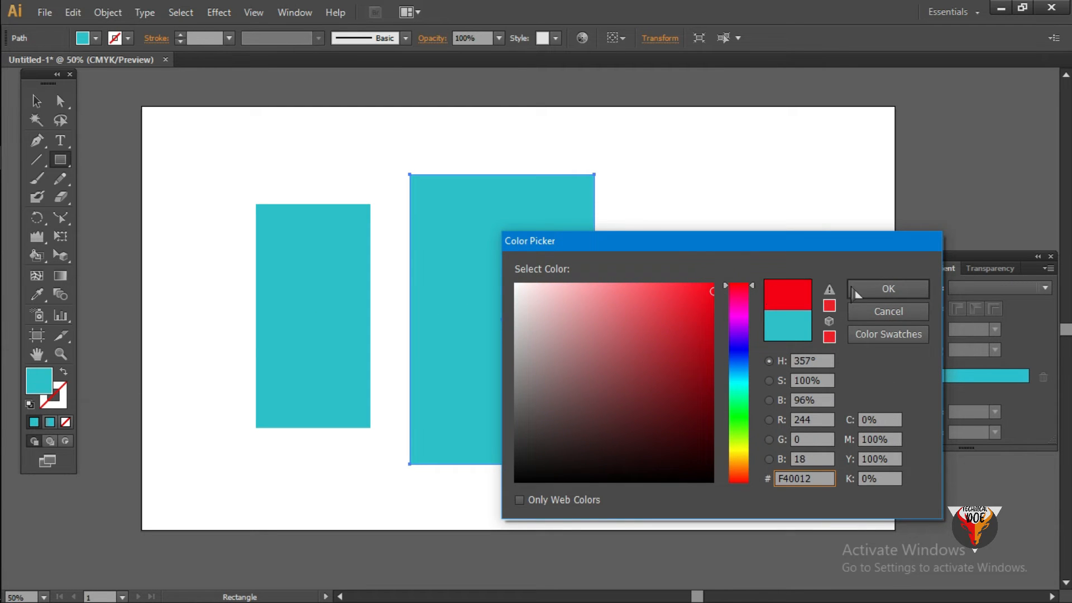
{"action": "left_click", "coordinate": [888, 289]}
{"action": "left_click", "coordinate": [36, 106]}
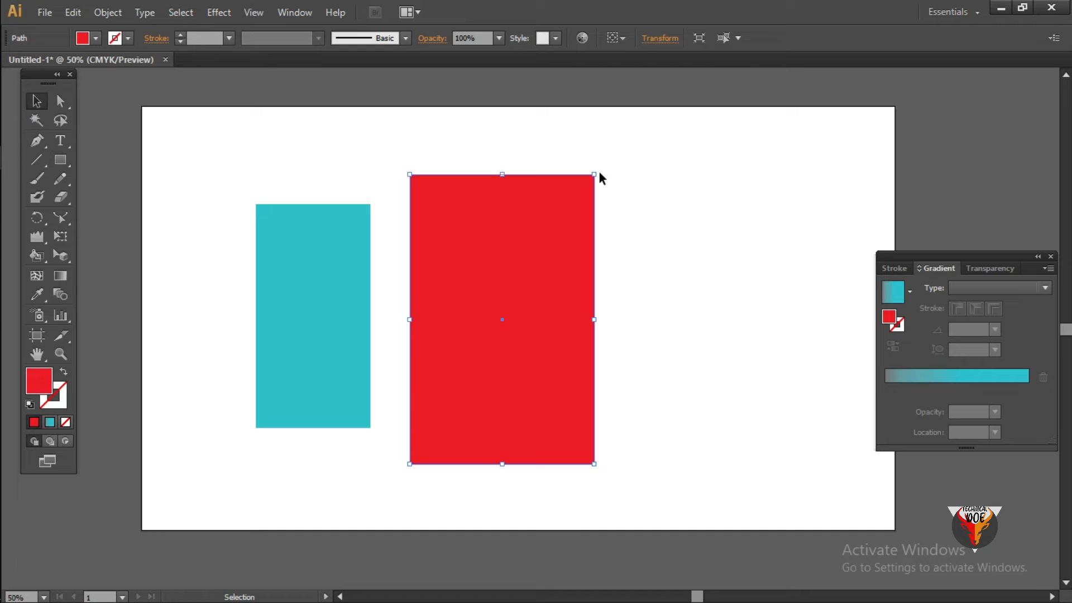
- Move the red rectangle left so it overlaps the right part of the turquoise rectangle
{"action": "left_click", "coordinate": [713, 249]}
{"action": "left_click_drag", "start_coordinate": [491, 313], "coordinate": [415, 313]}
{"action": "left_click", "coordinate": [754, 274]}
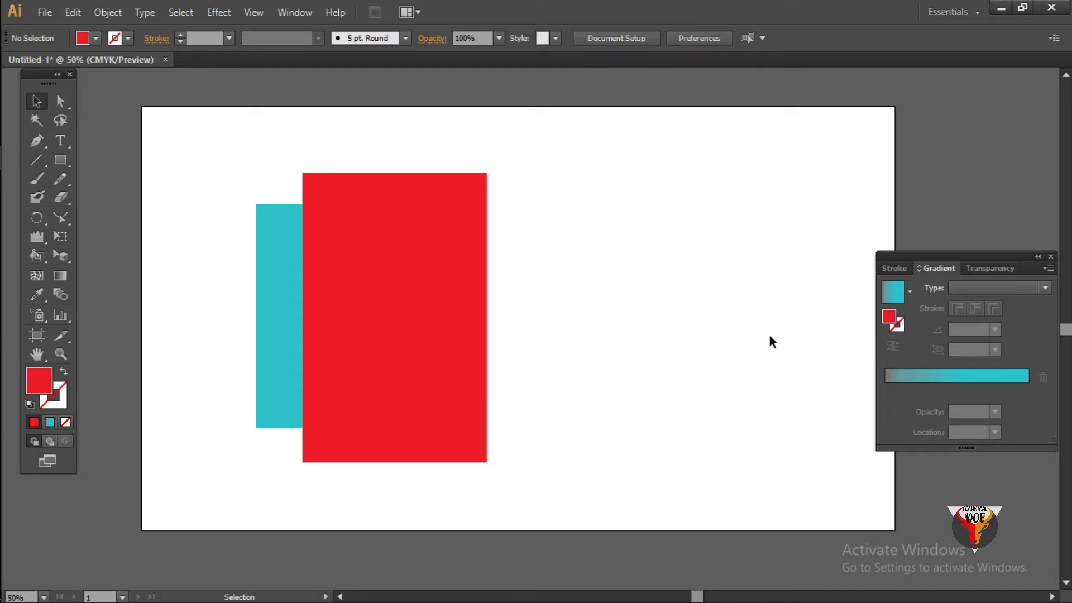
- Bring the turquoise rectangle to the front of the red one and deselect it
{"action": "left_click", "coordinate": [273, 312]}
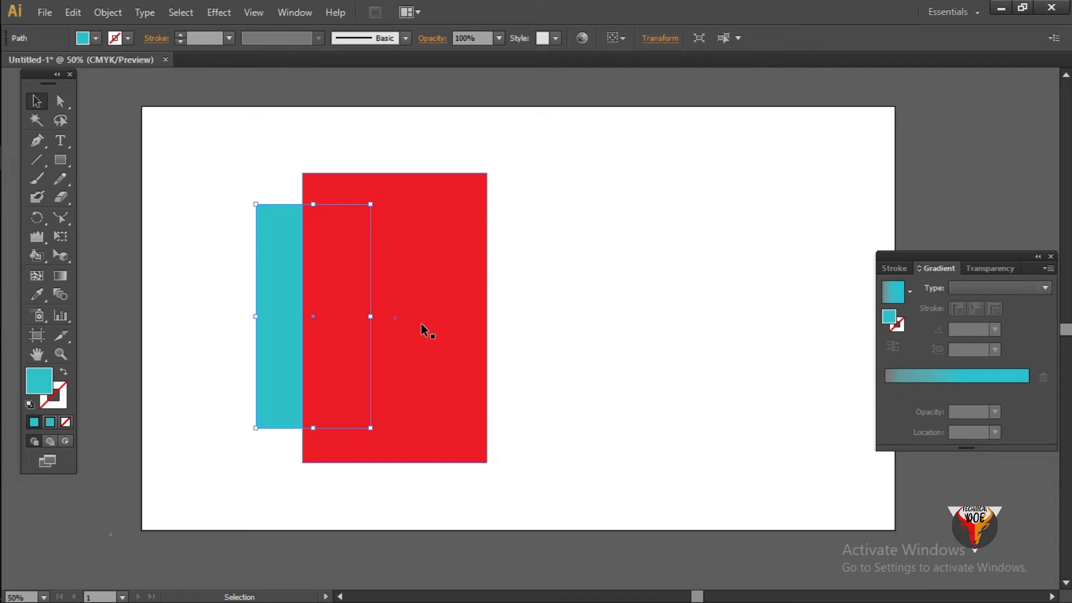
{"action": "left_click", "coordinate": [216, 269]}
{"action": "left_click", "coordinate": [269, 269]}
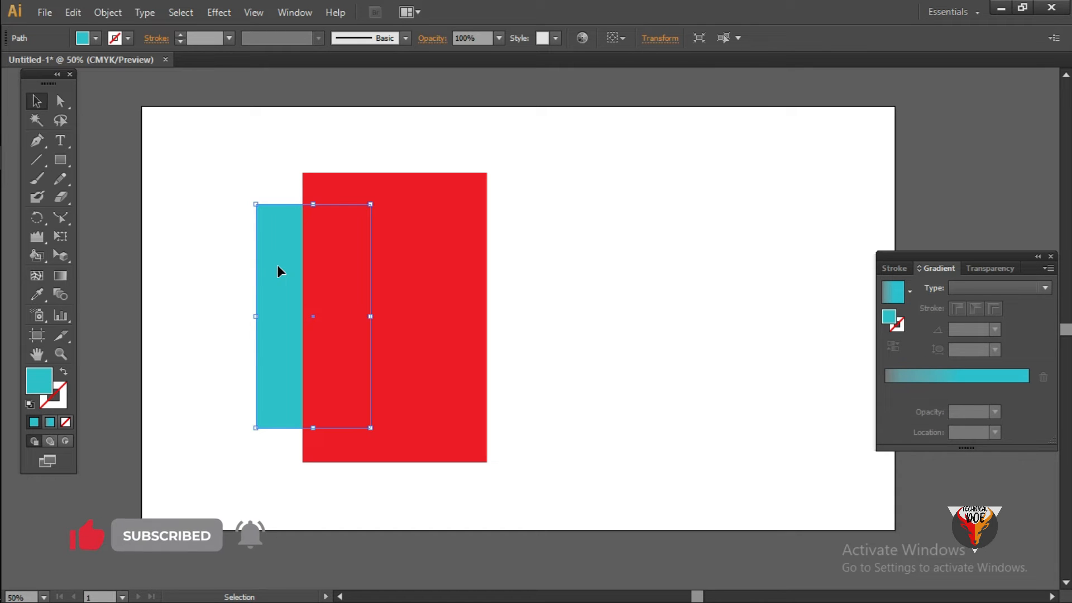
{"action": "right_click", "coordinate": [278, 271]}
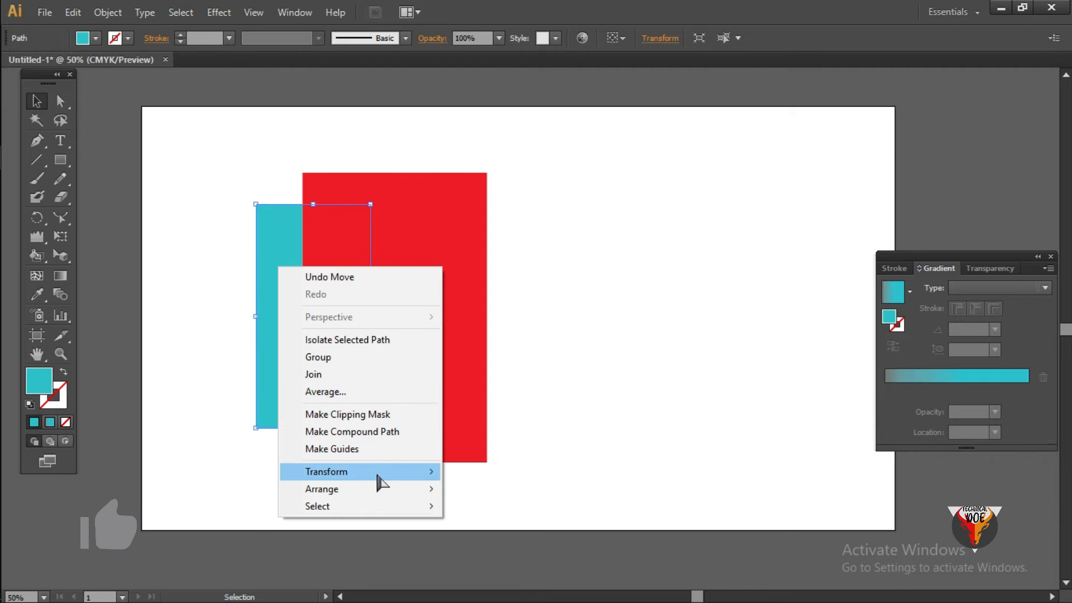
{"action": "mouse_move", "coordinate": [371, 493]}
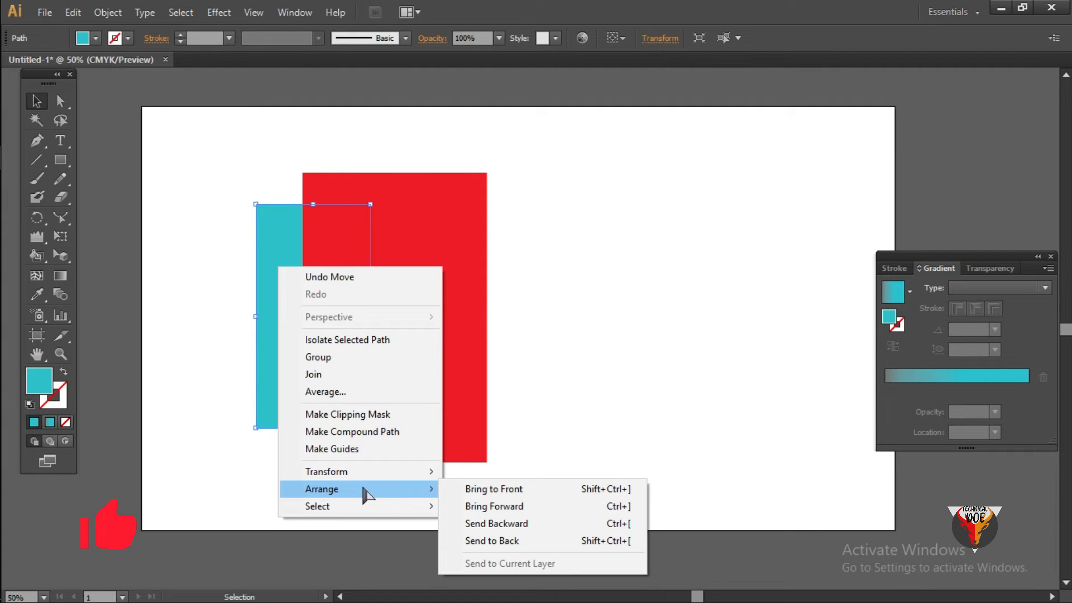
{"action": "left_click", "coordinate": [481, 496]}
{"action": "left_click", "coordinate": [537, 381]}
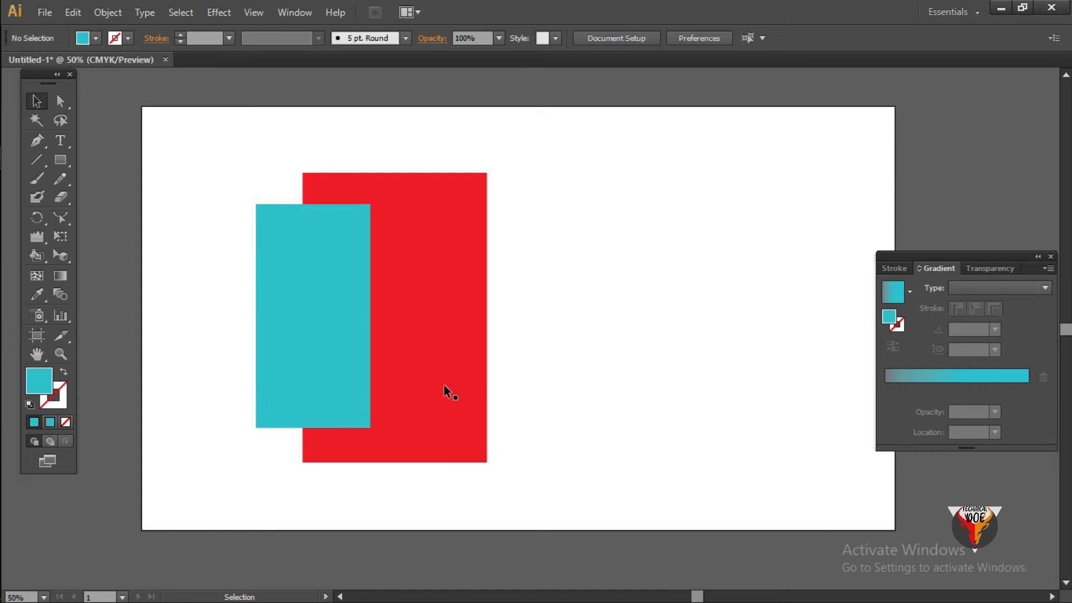
- Shift the turquoise rectangle slightly left and down, and send it to the back behind the red one
{"action": "left_click_drag", "start_coordinate": [327, 328], "coordinate": [293, 306]}
{"action": "left_click", "coordinate": [713, 400]}
{"action": "left_click", "coordinate": [531, 296]}
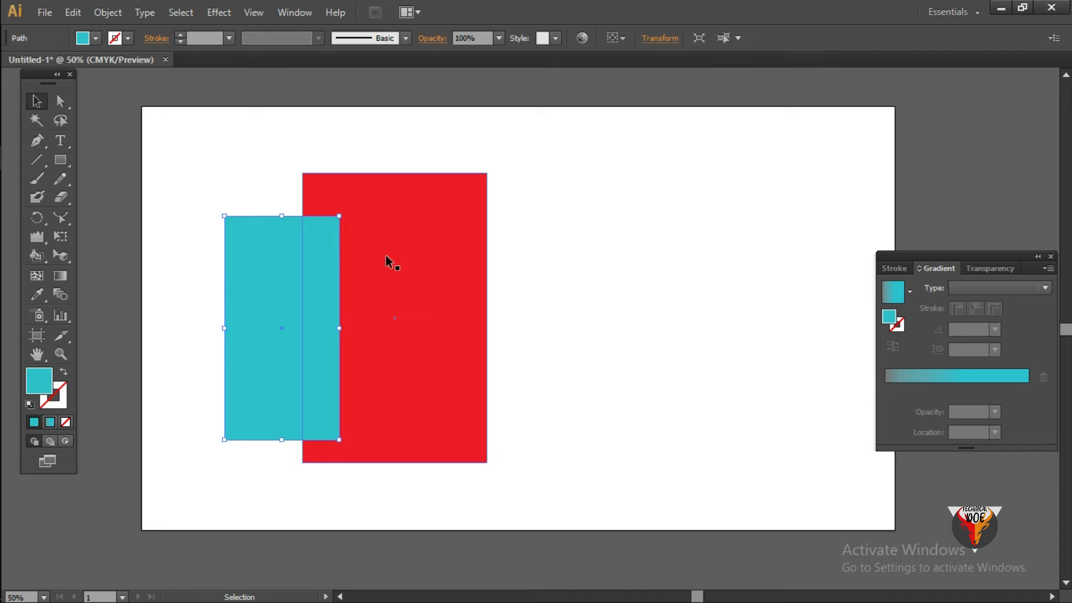
{"action": "right_click", "coordinate": [289, 265]}
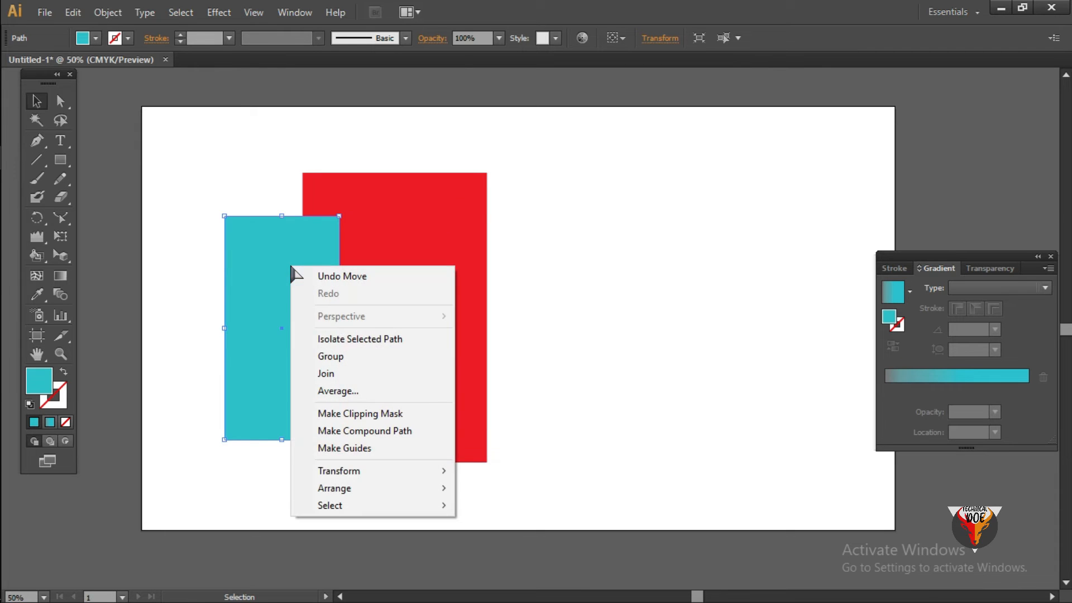
{"action": "mouse_move", "coordinate": [369, 492]}
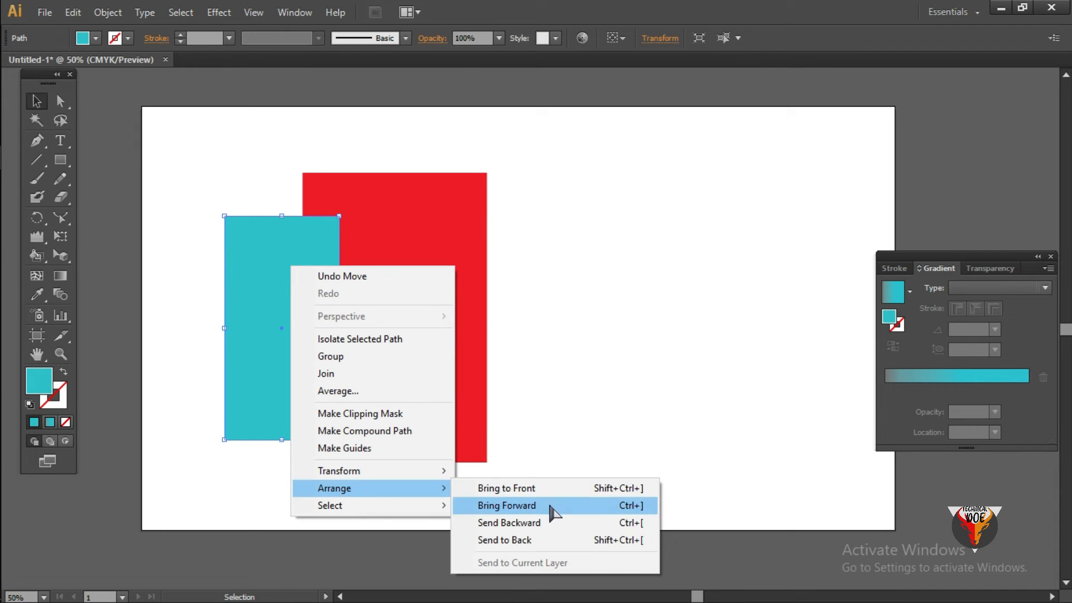
{"action": "left_click", "coordinate": [549, 540]}
{"action": "left_click", "coordinate": [625, 434]}
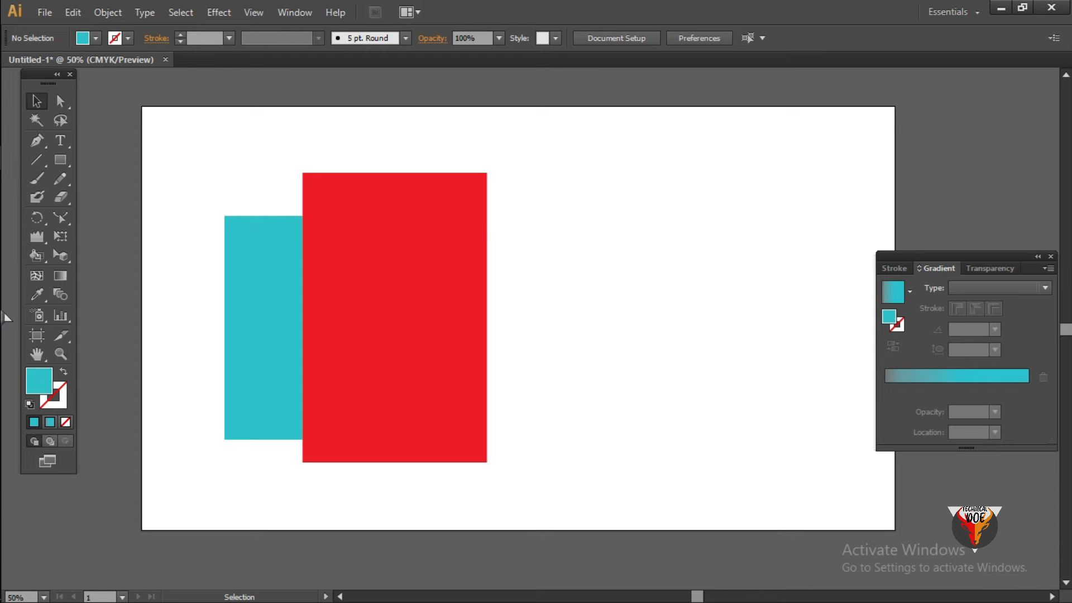
- Draw a third rectangle to the right of the red one and fill it with green 0DFF00
{"action": "left_click", "coordinate": [60, 161]}
{"action": "left_click_drag", "start_coordinate": [540, 192], "coordinate": [687, 451]}
{"action": "double_click", "coordinate": [40, 382]}
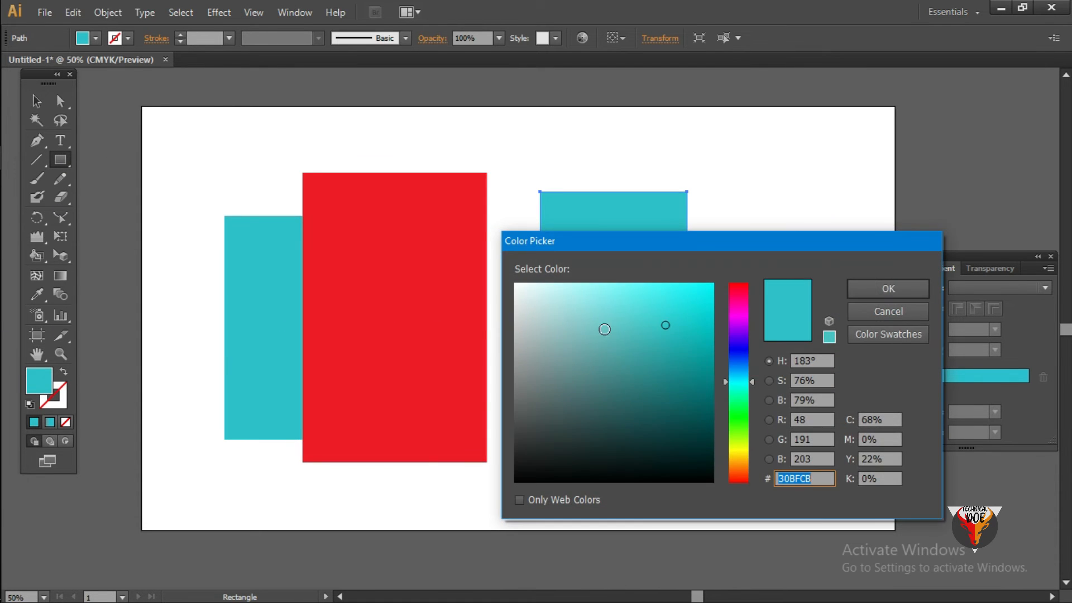
{"action": "left_click", "coordinate": [739, 418]}
{"action": "left_click", "coordinate": [713, 285]}
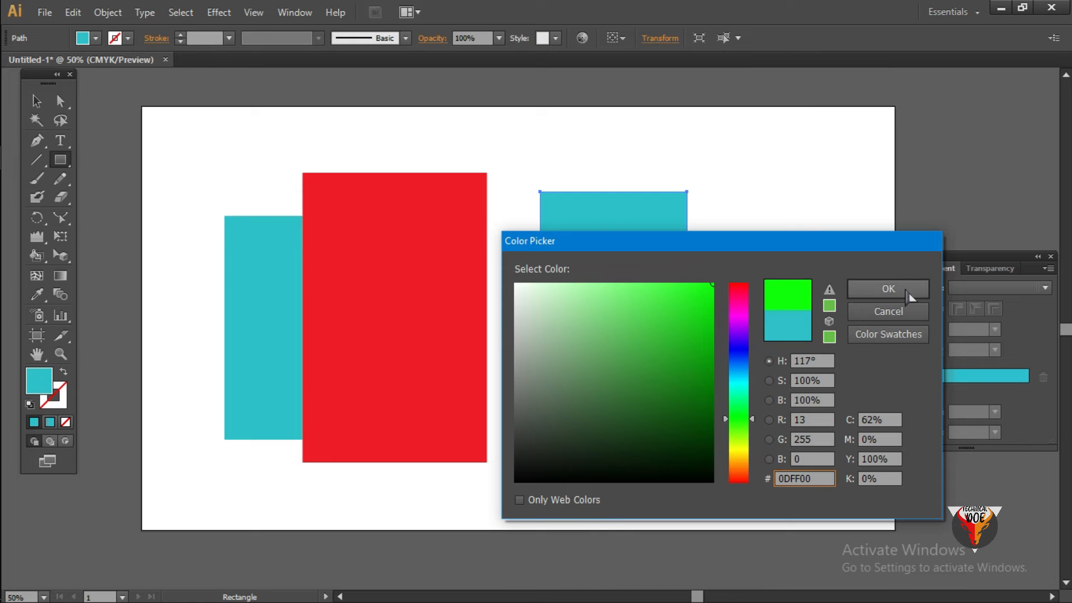
{"action": "left_click", "coordinate": [889, 289]}
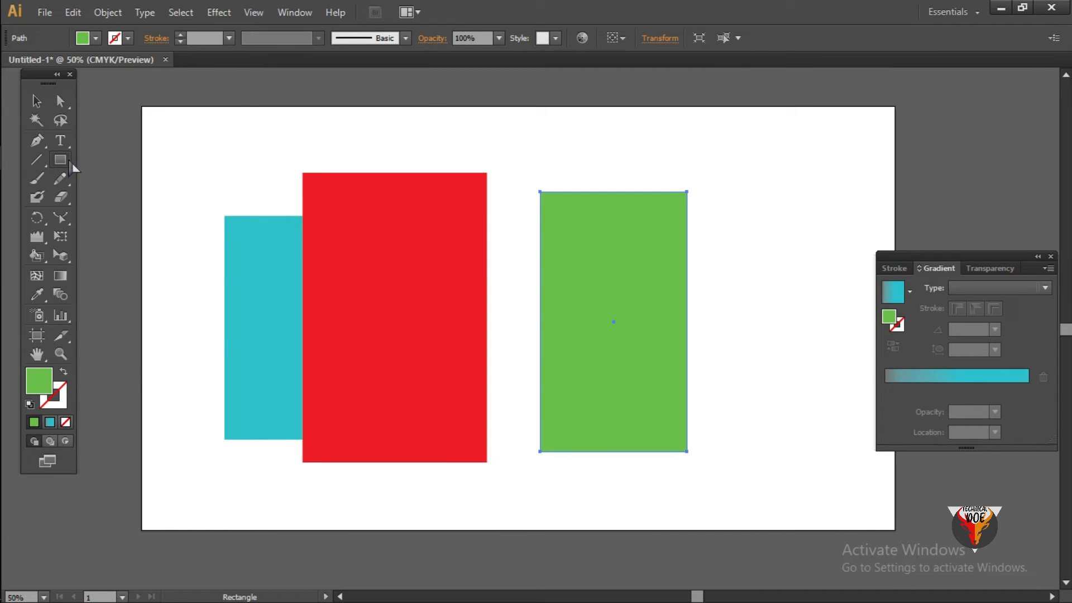
- Draw a narrow fourth rectangle to the right of the green one and fill it with blue 2B00FF
{"action": "left_click_drag", "start_coordinate": [753, 221], "coordinate": [820, 403]}
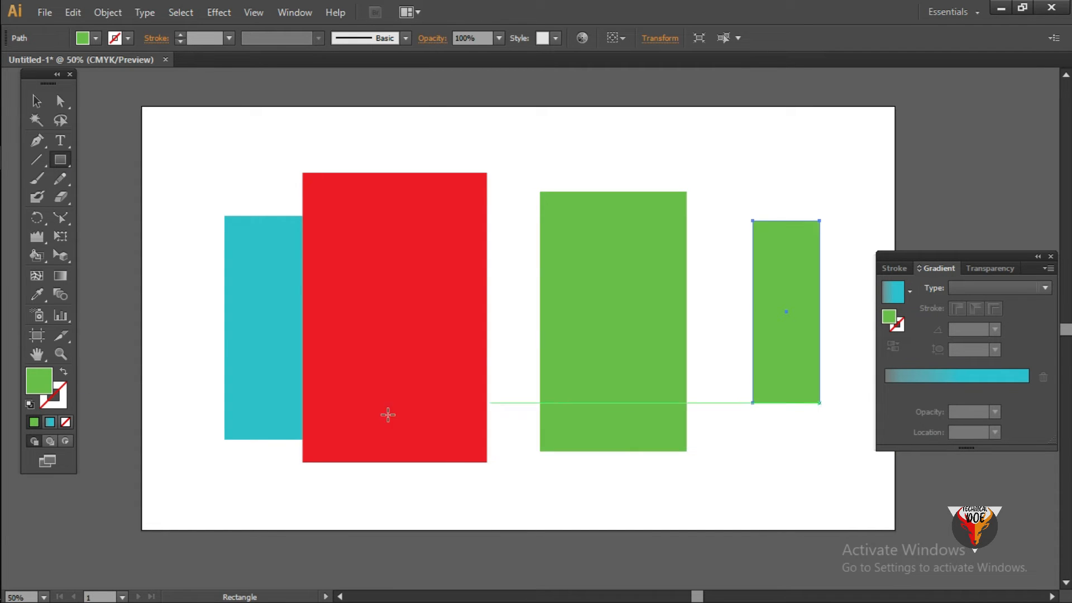
{"action": "double_click", "coordinate": [41, 380]}
{"action": "left_click_drag", "start_coordinate": [748, 389], "coordinate": [747, 343]}
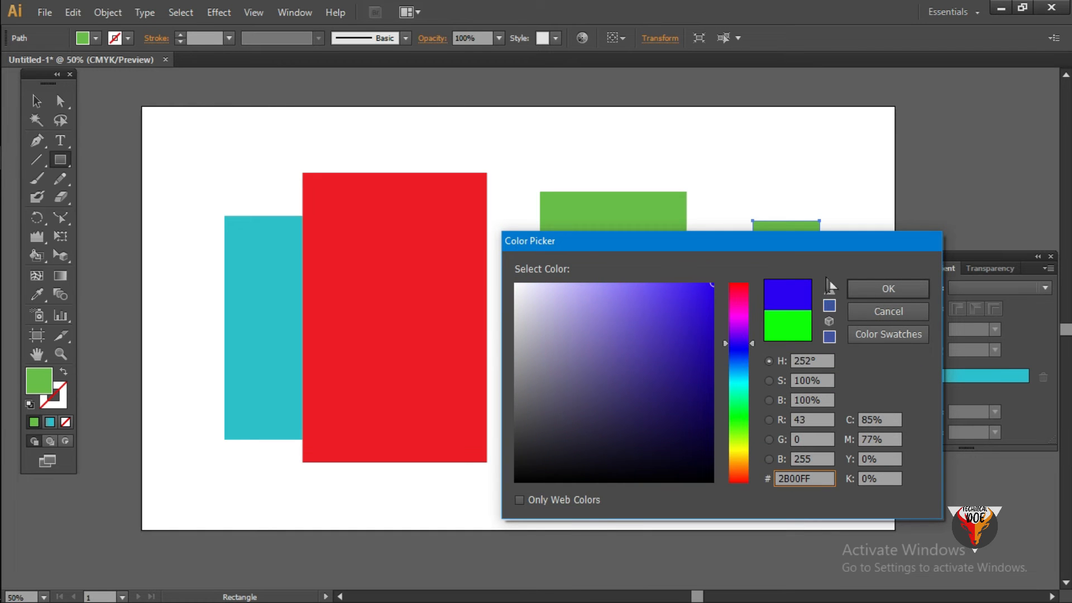
{"action": "left_click", "coordinate": [894, 292]}
{"action": "left_click", "coordinate": [36, 101]}
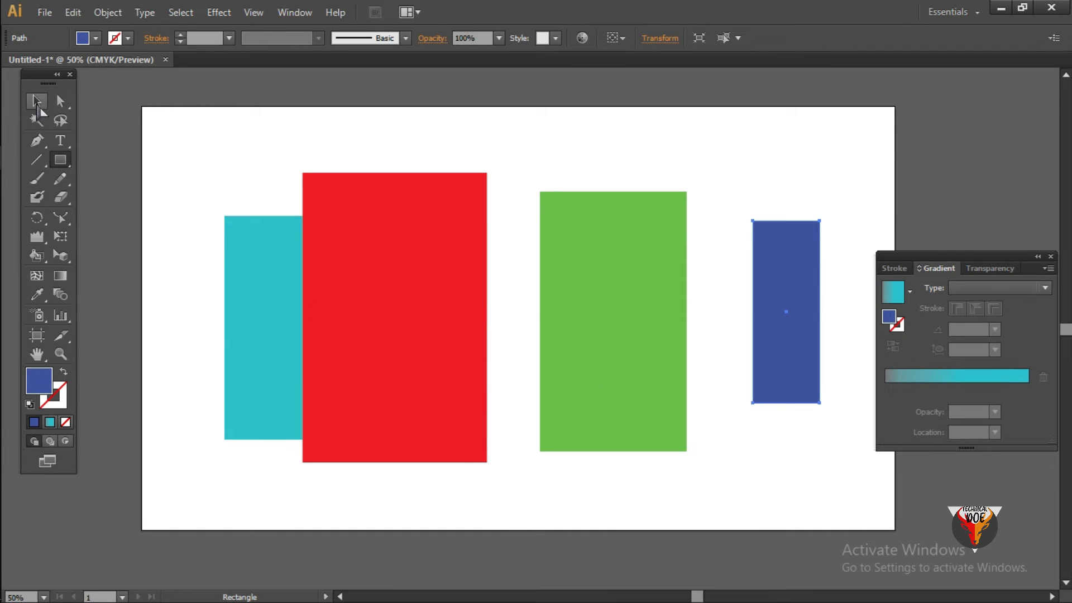
- Overlap the four rectangles by moving red behind green's left part, turquoise behind red, and blue over turquoise's left edge
{"action": "left_click", "coordinate": [394, 144]}
{"action": "left_click_drag", "start_coordinate": [426, 321], "coordinate": [574, 342]}
{"action": "left_click_drag", "start_coordinate": [290, 326], "coordinate": [472, 338]}
{"action": "left_click_drag", "start_coordinate": [796, 325], "coordinate": [387, 355]}
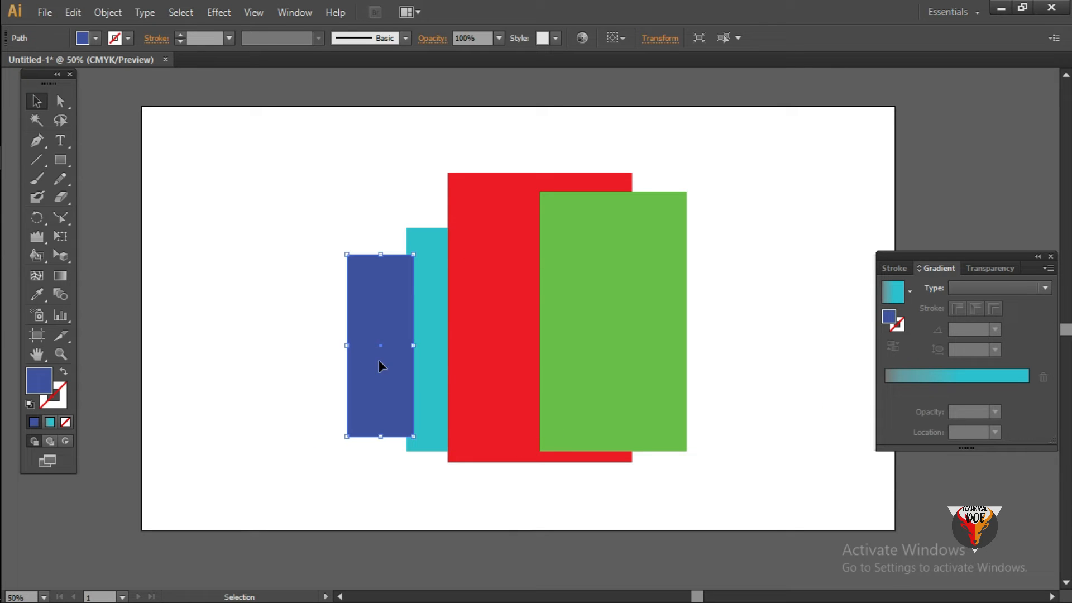
{"action": "left_click", "coordinate": [276, 359]}
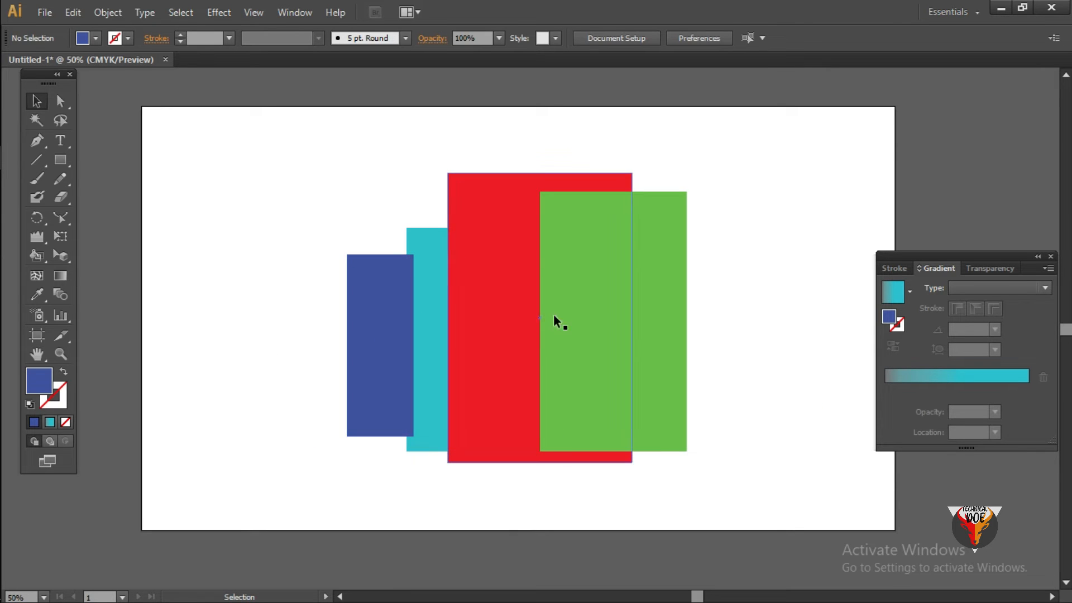
- Adjust the green rectangle's position over the red one's right part and send it to the back
{"action": "left_click_drag", "start_coordinate": [603, 323], "coordinate": [581, 321]}
{"action": "left_click", "coordinate": [717, 296]}
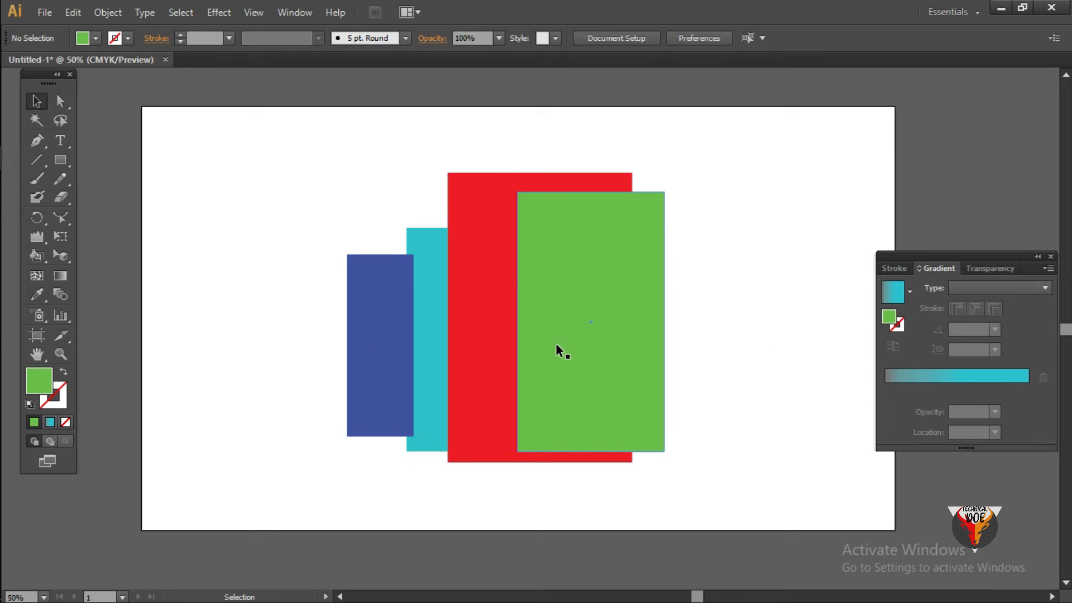
{"action": "left_click_drag", "start_coordinate": [588, 324], "coordinate": [612, 319]}
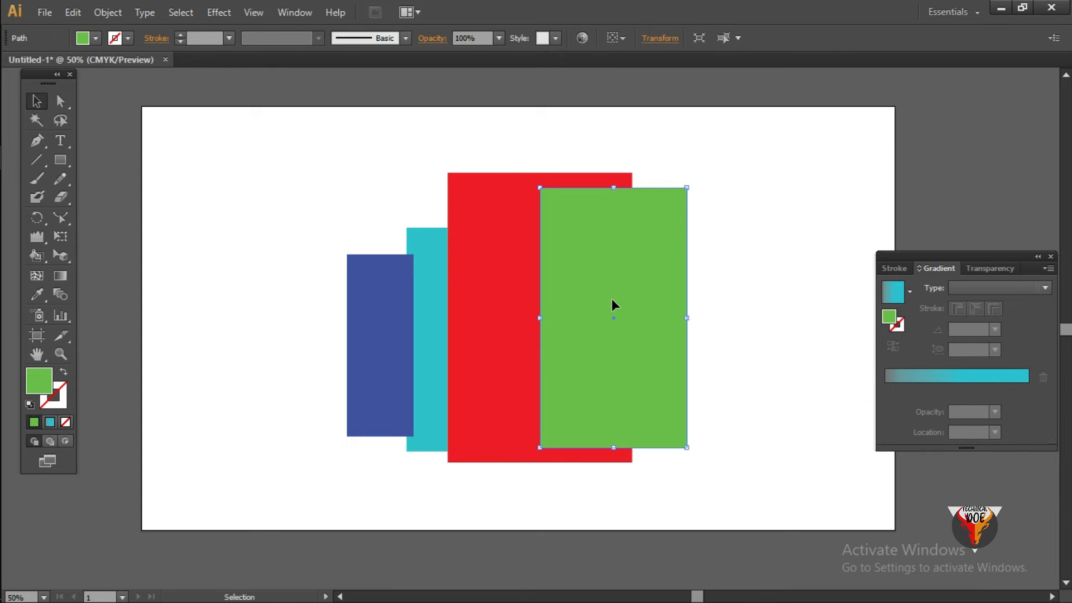
{"action": "right_click", "coordinate": [616, 301]}
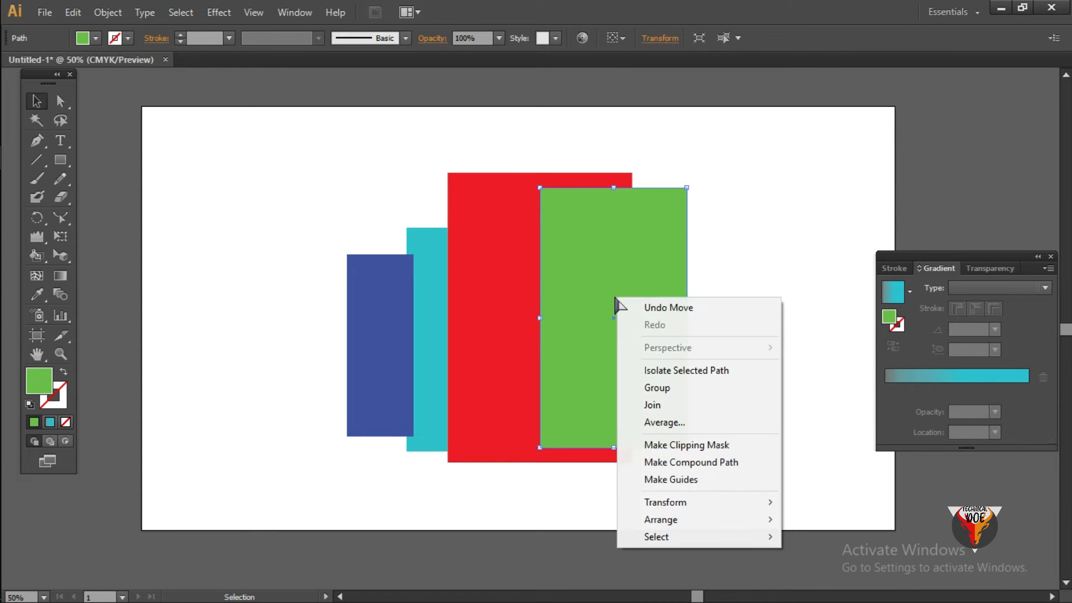
{"action": "mouse_move", "coordinate": [705, 525]}
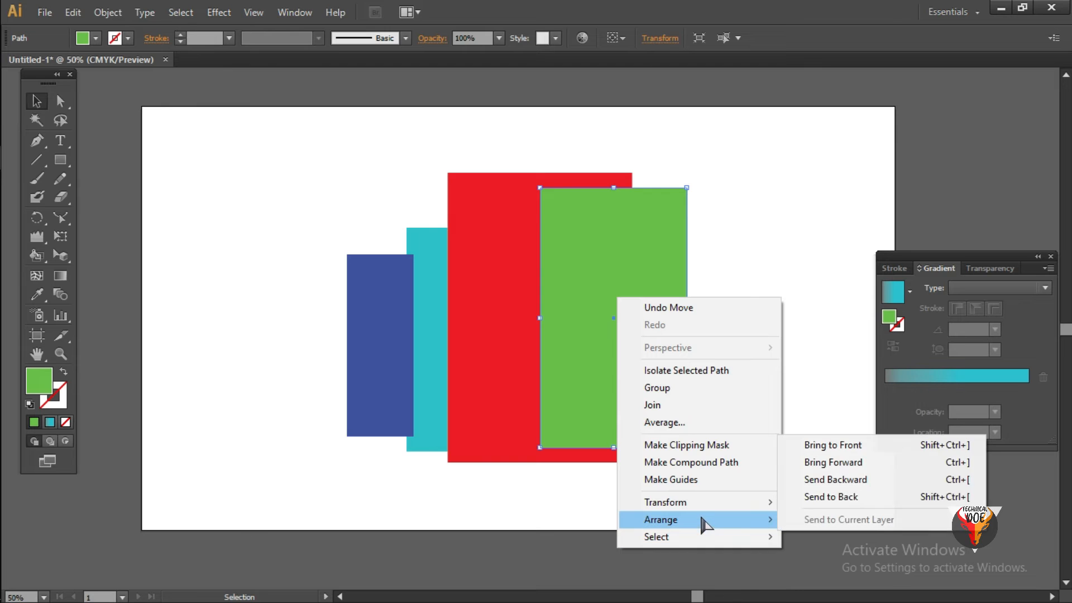
{"action": "left_click", "coordinate": [810, 497]}
{"action": "left_click", "coordinate": [779, 396]}
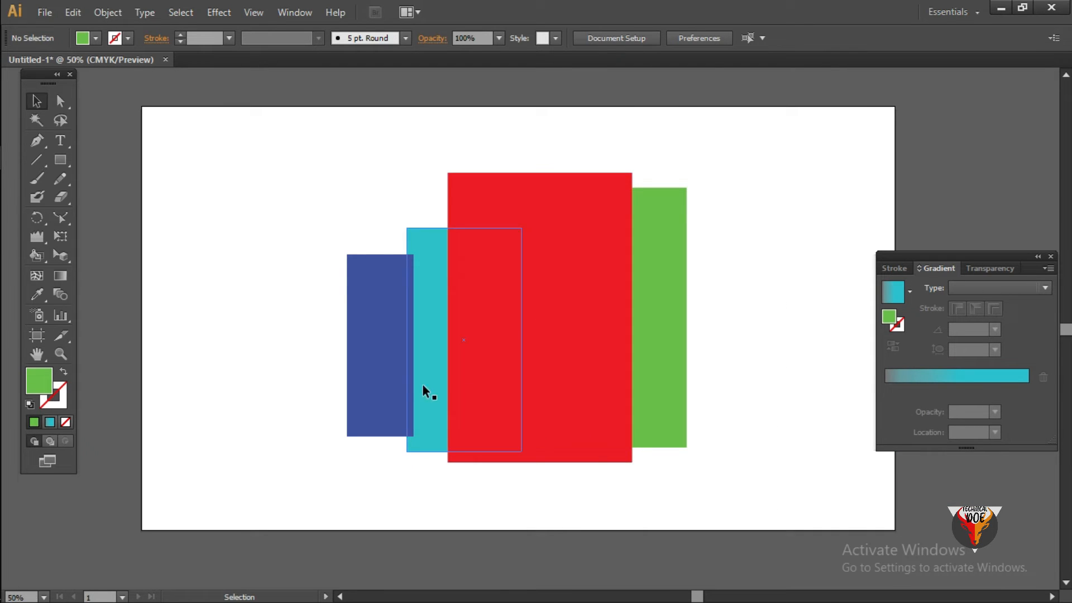
- Bring the blue rectangle to the front and move it over the boundary between the red and green rectangles
{"action": "left_click", "coordinate": [394, 363]}
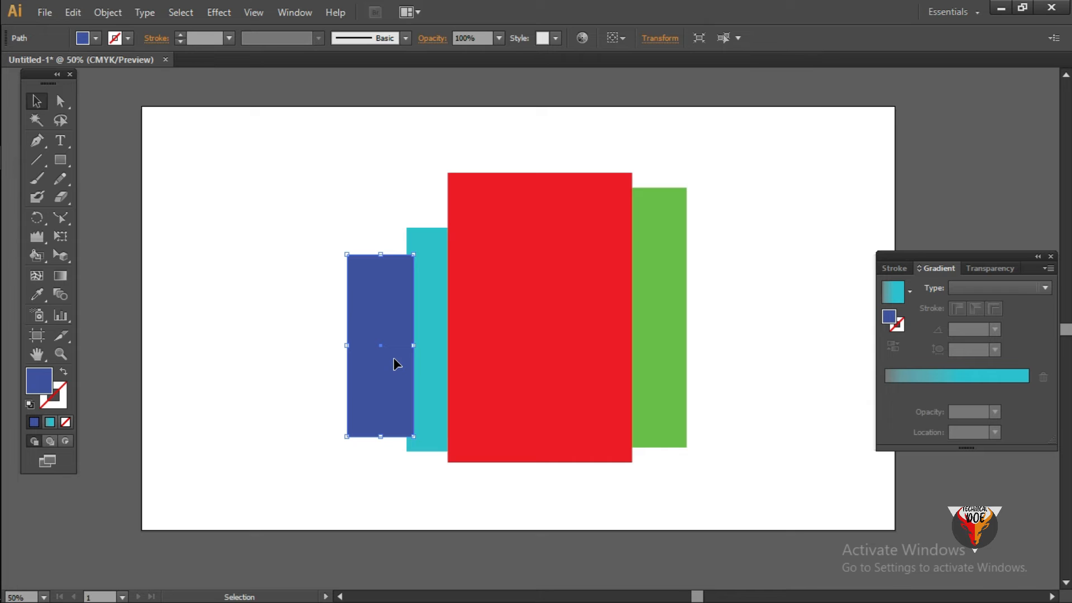
{"action": "right_click", "coordinate": [394, 360]}
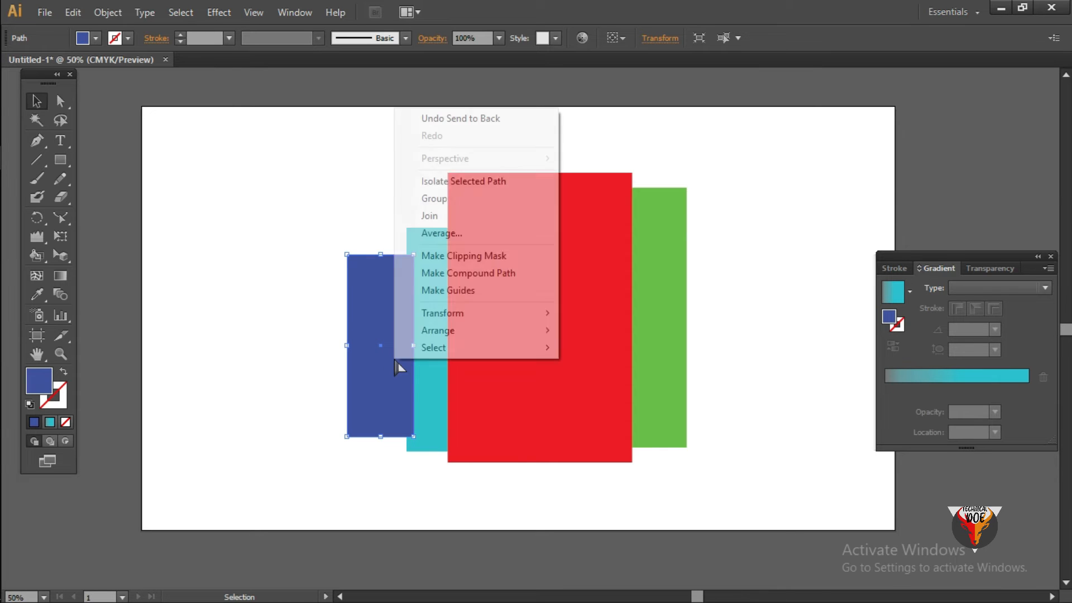
{"action": "mouse_move", "coordinate": [426, 335]}
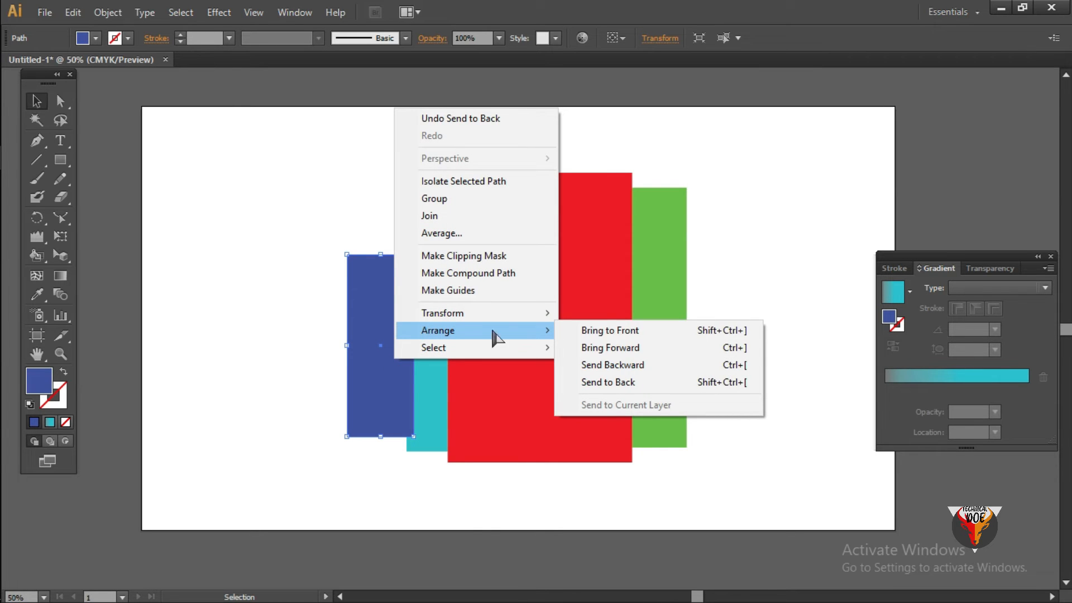
{"action": "left_click", "coordinate": [679, 330]}
{"action": "left_click", "coordinate": [748, 327]}
{"action": "left_click_drag", "start_coordinate": [380, 348], "coordinate": [643, 346]}
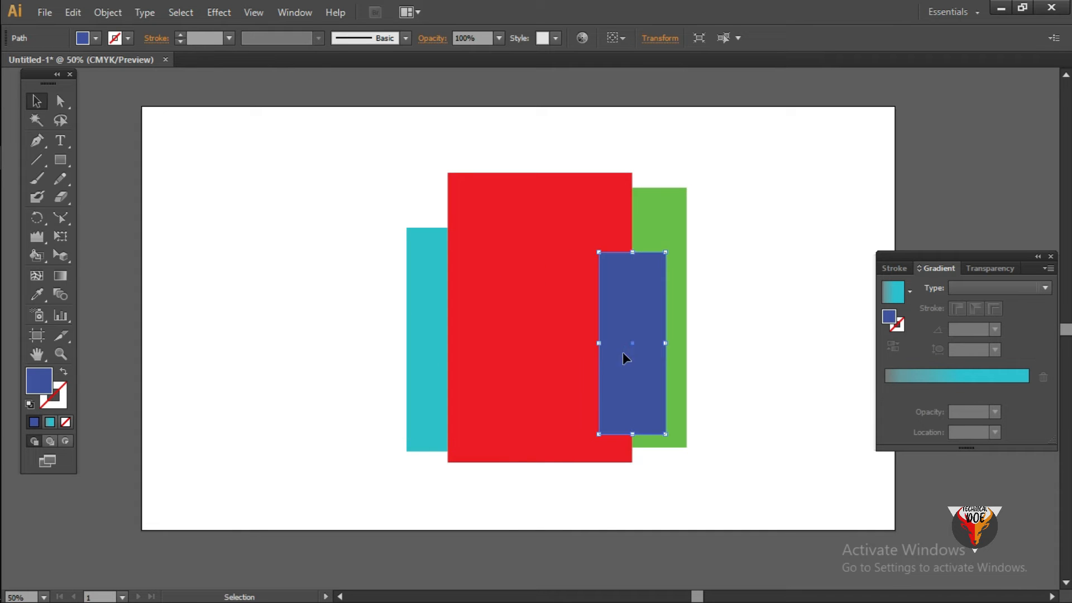
- Move the turquoise rectangle behind red's right edge so it overlaps green, and shift the blue rectangle onto red's right half
{"action": "left_click_drag", "start_coordinate": [423, 341], "coordinate": [558, 307]}
{"action": "left_click", "coordinate": [791, 331]}
{"action": "left_click_drag", "start_coordinate": [627, 323], "coordinate": [558, 330]}
{"action": "left_click", "coordinate": [691, 319]}
{"action": "left_click", "coordinate": [724, 337]}
{"action": "left_click_drag", "start_coordinate": [642, 307], "coordinate": [654, 317]}
{"action": "left_click", "coordinate": [744, 277]}
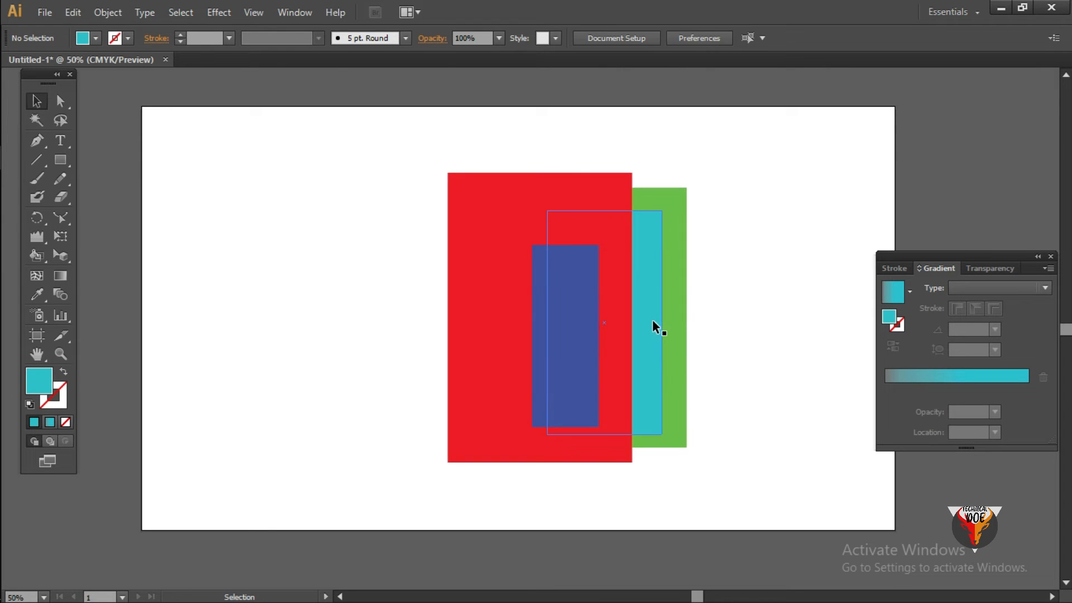
- Bring the green rectangle forward one level with Arrange so it covers the turquoise one
{"action": "left_click", "coordinate": [681, 310]}
{"action": "right_click", "coordinate": [681, 309]}
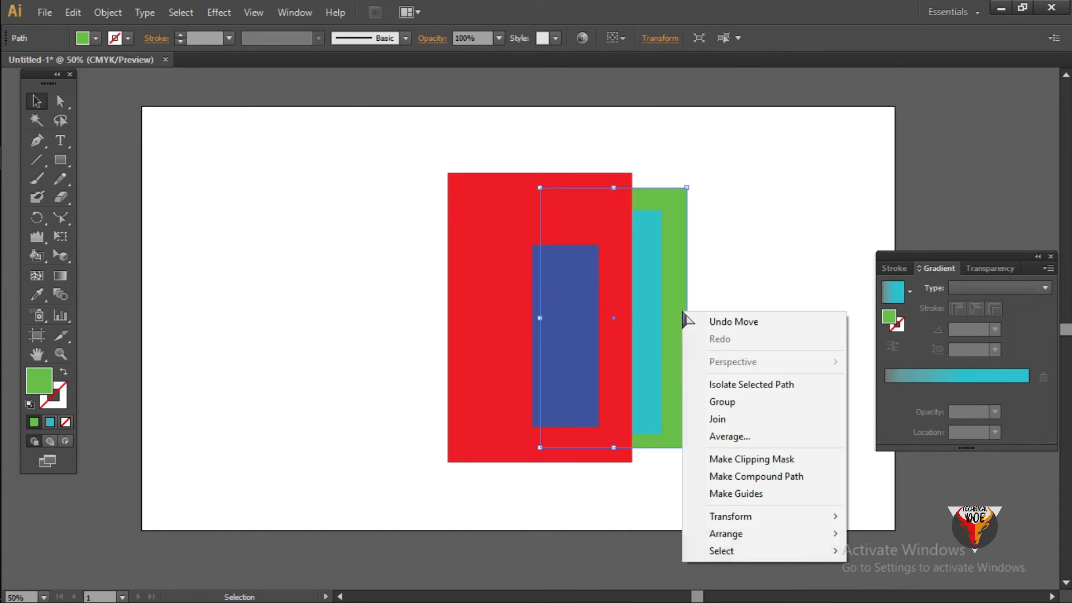
{"action": "mouse_move", "coordinate": [800, 536]}
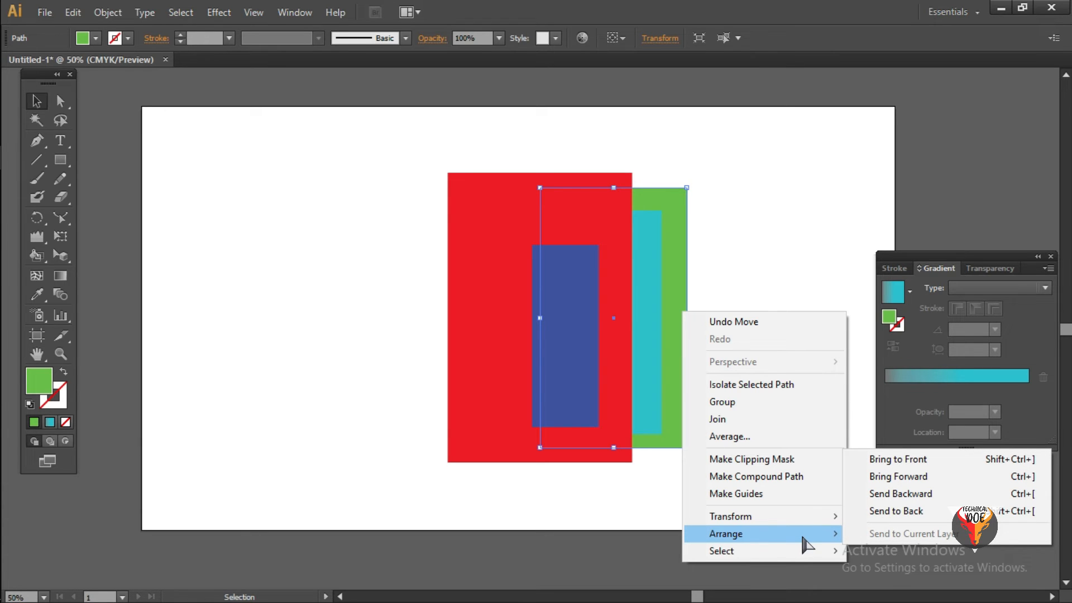
{"action": "left_click", "coordinate": [910, 478]}
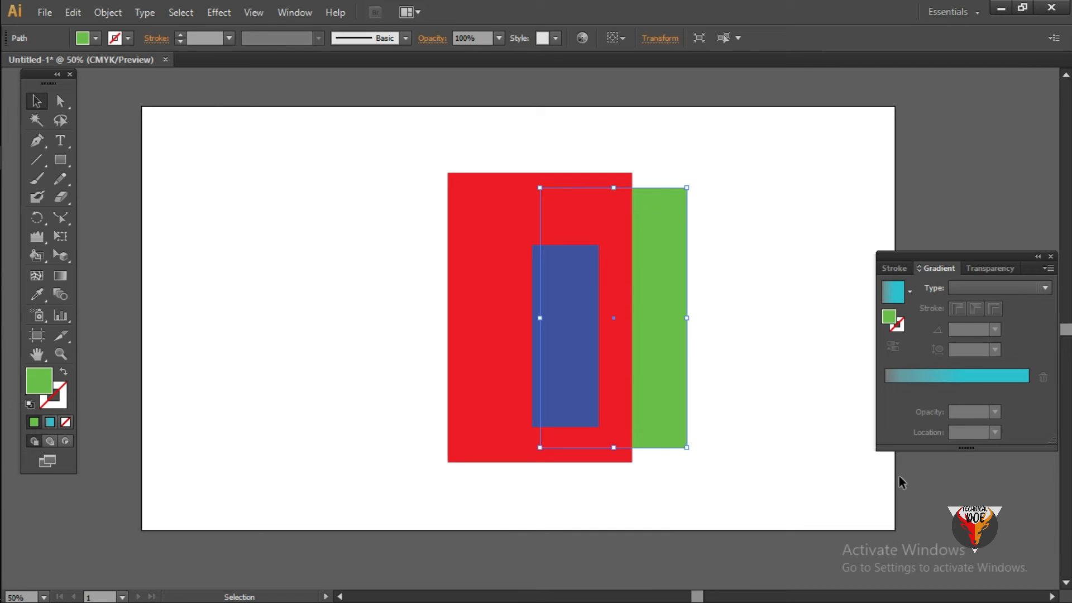
{"action": "left_click", "coordinate": [722, 316]}
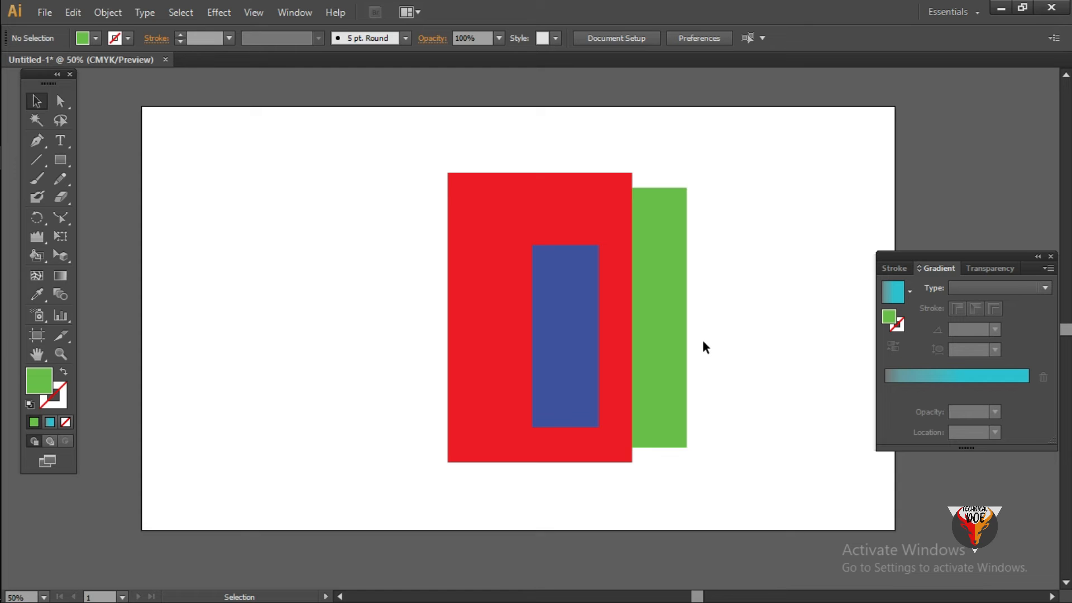
- Send the green rectangle to the back of the stack
{"action": "right_click", "coordinate": [667, 352]}
{"action": "mouse_move", "coordinate": [726, 326]}
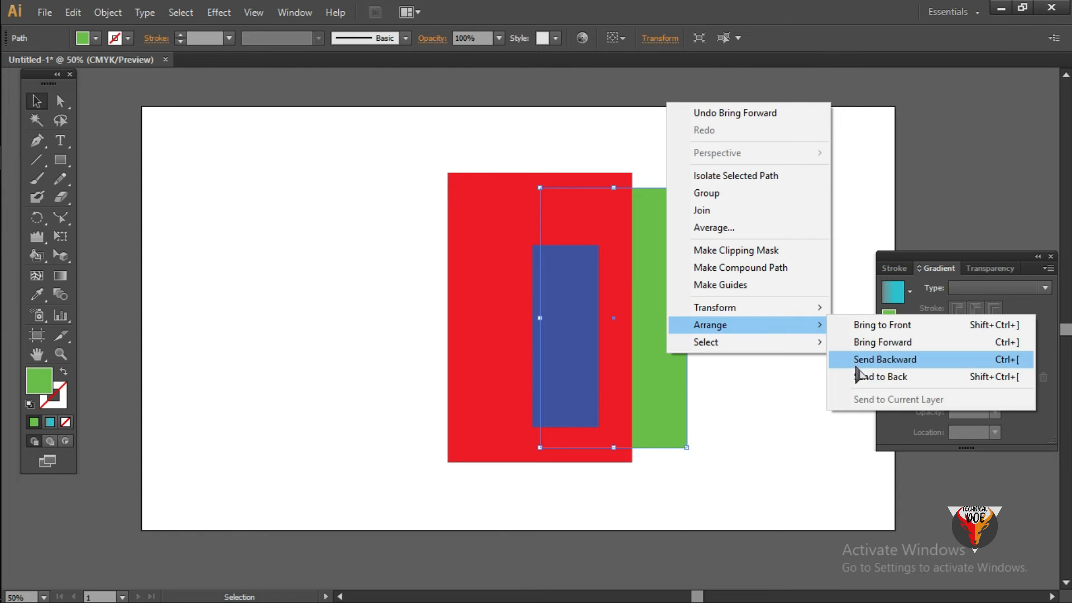
{"action": "left_click", "coordinate": [860, 376]}
{"action": "left_click", "coordinate": [775, 372]}
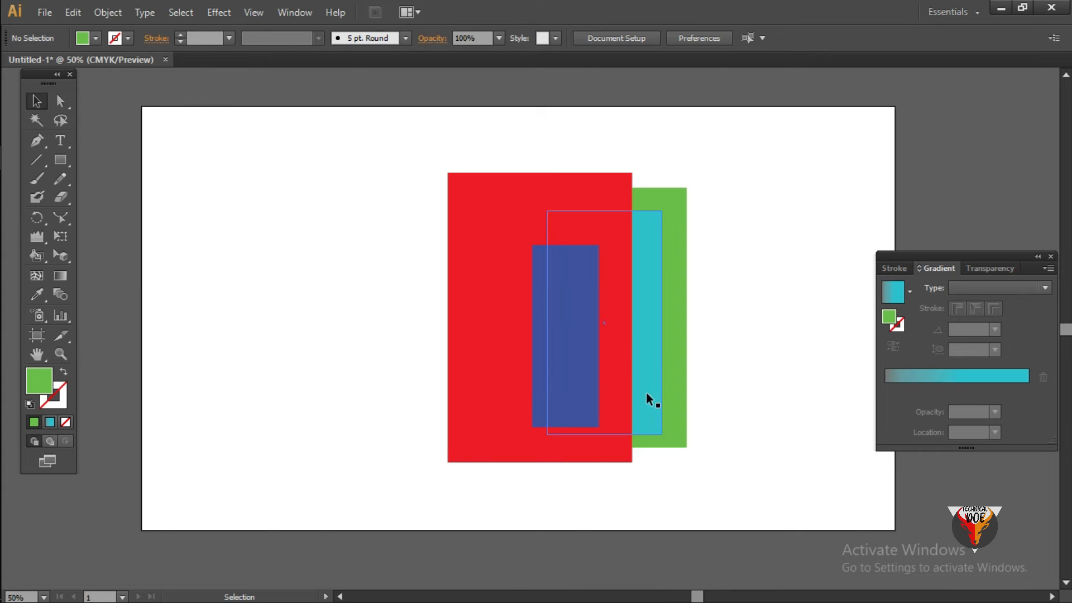
- Send the red rectangle backward one level, behind the turquoise one
{"action": "left_click", "coordinate": [617, 338]}
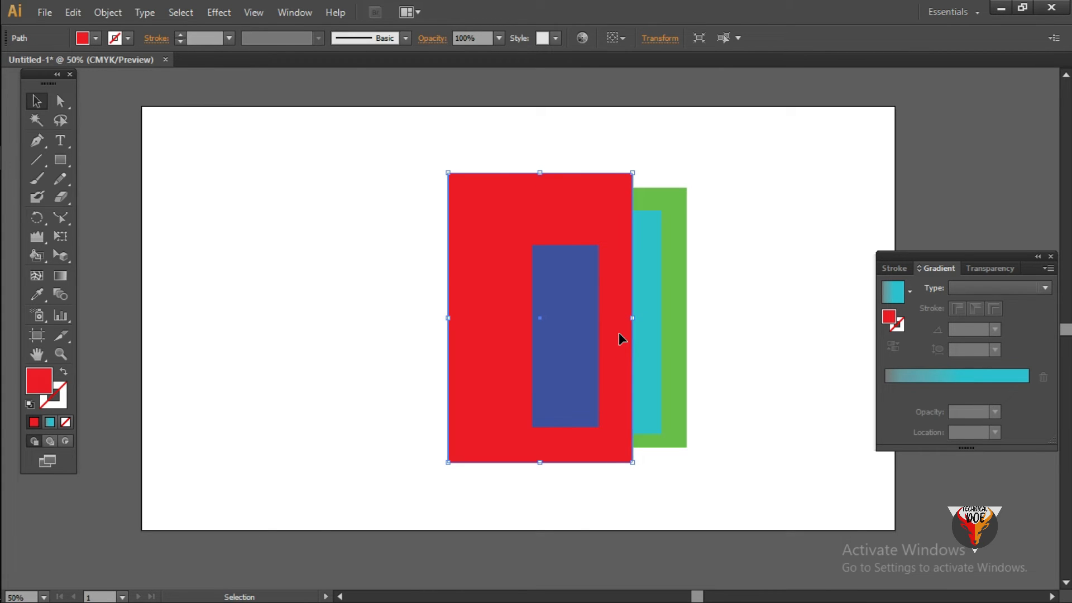
{"action": "right_click", "coordinate": [625, 344]}
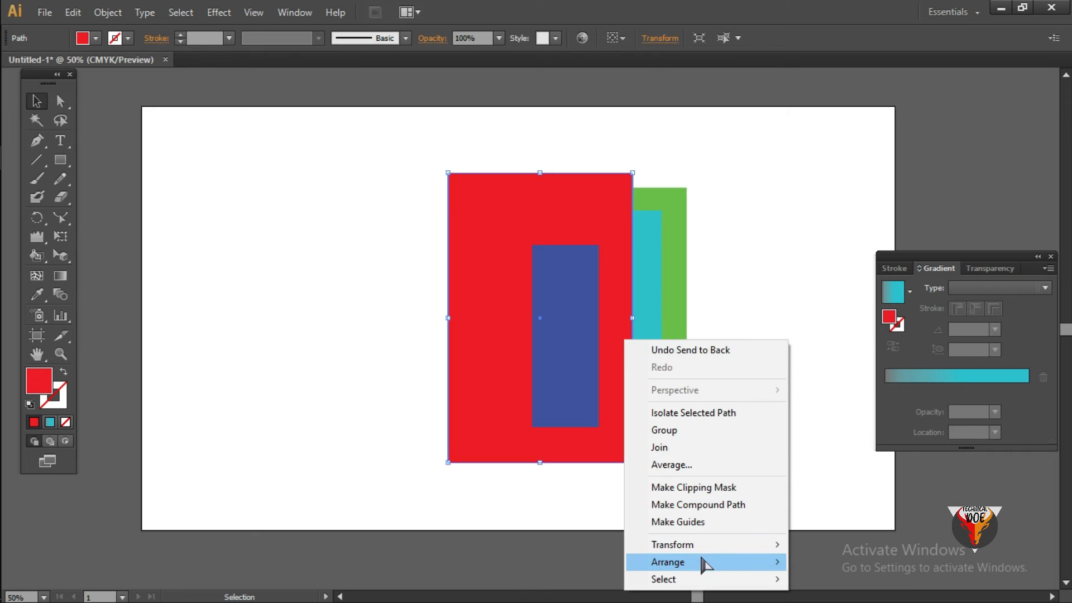
{"action": "mouse_move", "coordinate": [702, 564]}
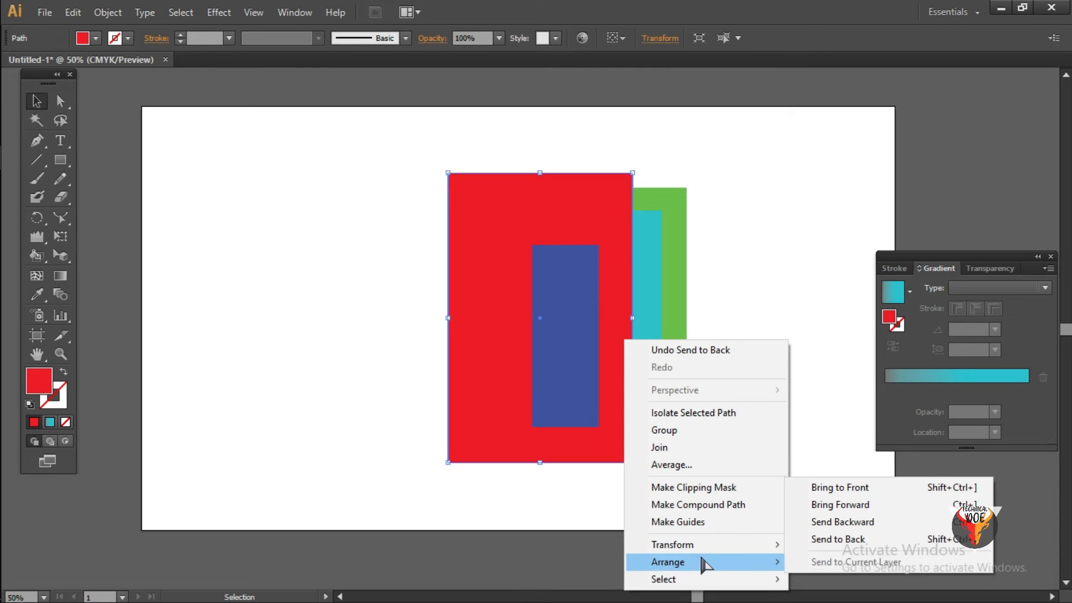
{"action": "left_click", "coordinate": [841, 522]}
{"action": "left_click", "coordinate": [790, 395]}
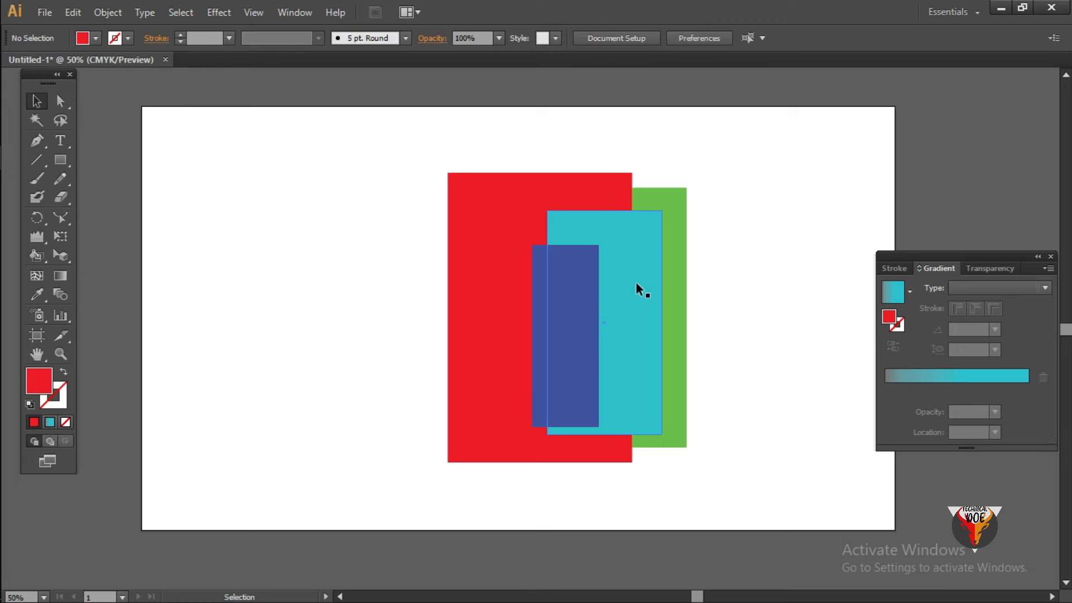
- Delete the four overlapping rectangles and draw a small red near-square with a larger red rectangle to its right
{"action": "left_click_drag", "start_coordinate": [335, 239], "coordinate": [798, 385]}
{"action": "key", "text": "Delete"}
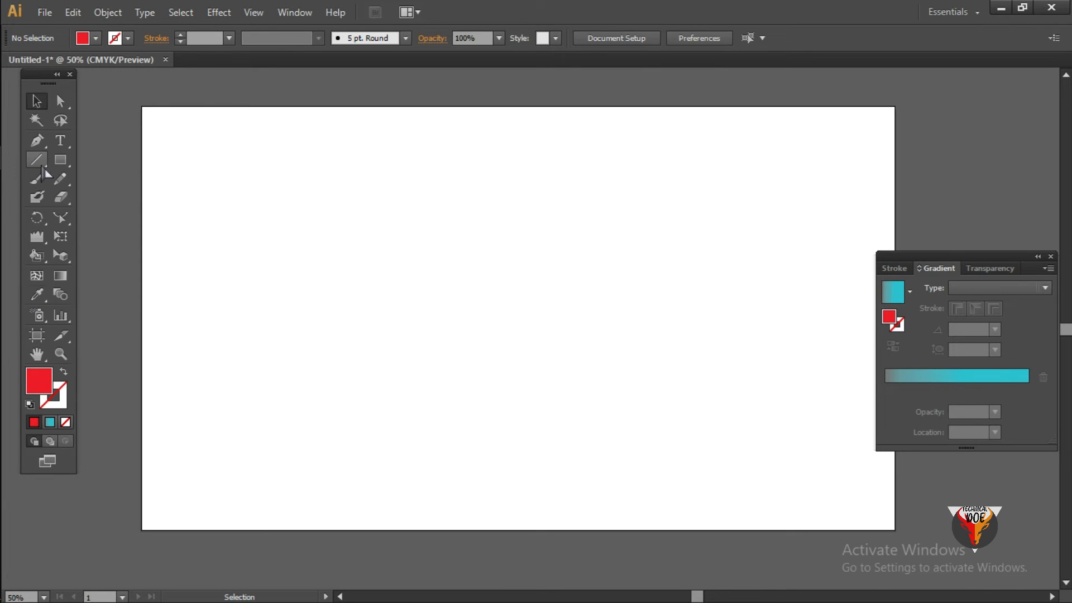
{"action": "left_click", "coordinate": [60, 160]}
{"action": "left_click_drag", "start_coordinate": [251, 179], "coordinate": [374, 298]}
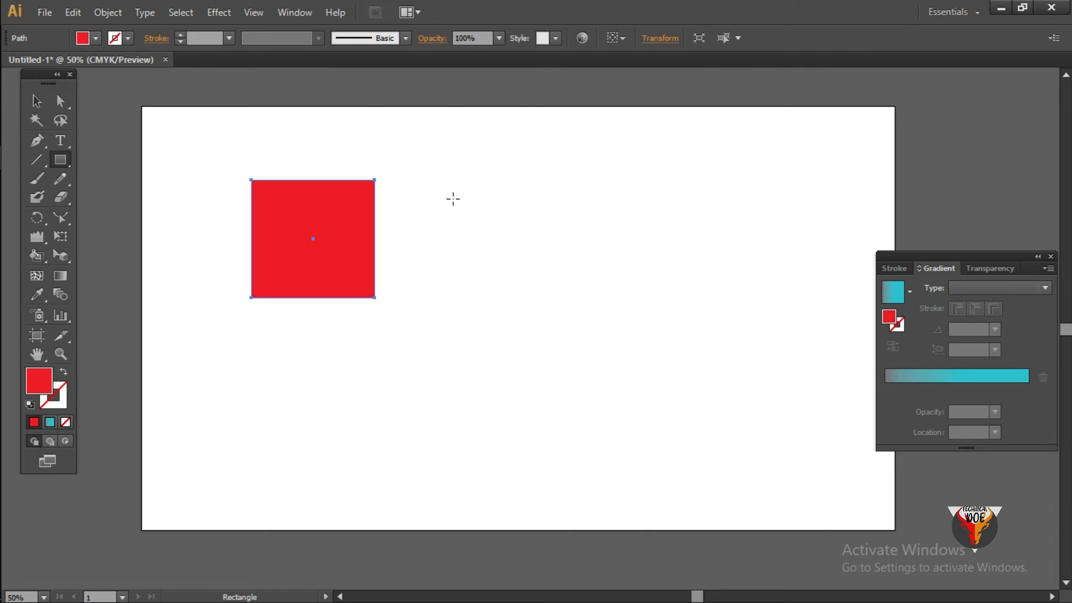
{"action": "left_click_drag", "start_coordinate": [454, 199], "coordinate": [646, 353]}
{"action": "left_click", "coordinate": [36, 101]}
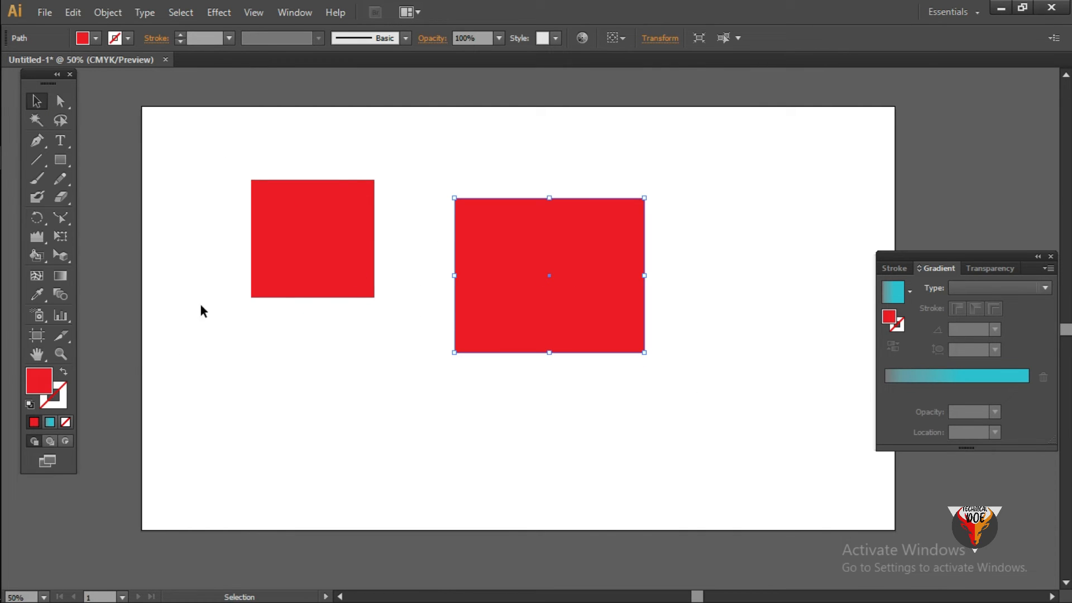
{"action": "left_click", "coordinate": [34, 296]}
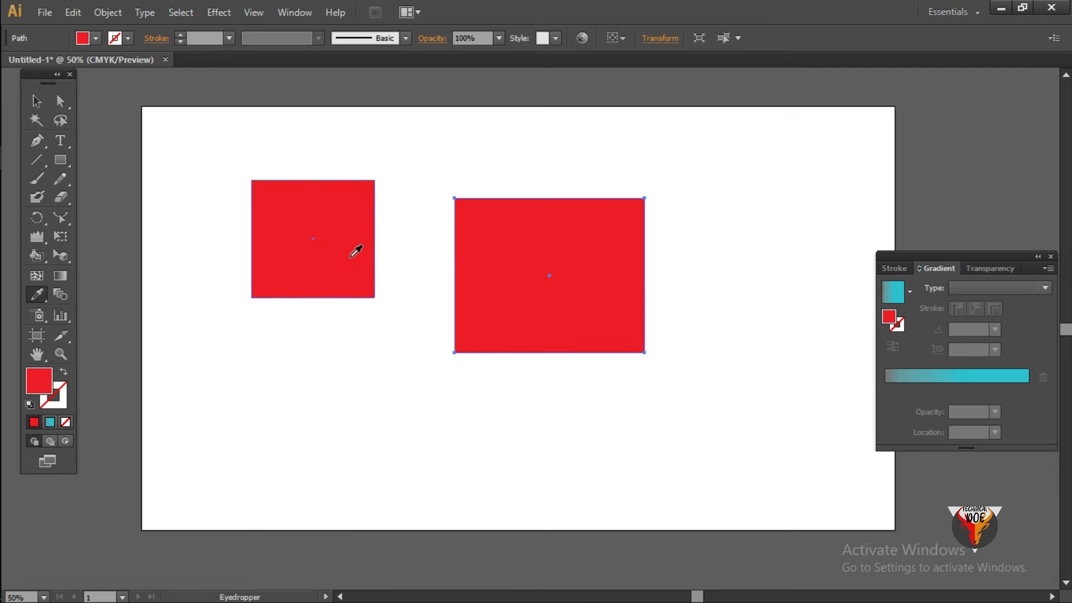
{"action": "left_click", "coordinate": [34, 104]}
{"action": "left_click", "coordinate": [381, 116]}
- Fill the larger rectangle with dark grey 3F3D3D
{"action": "left_click", "coordinate": [488, 215]}
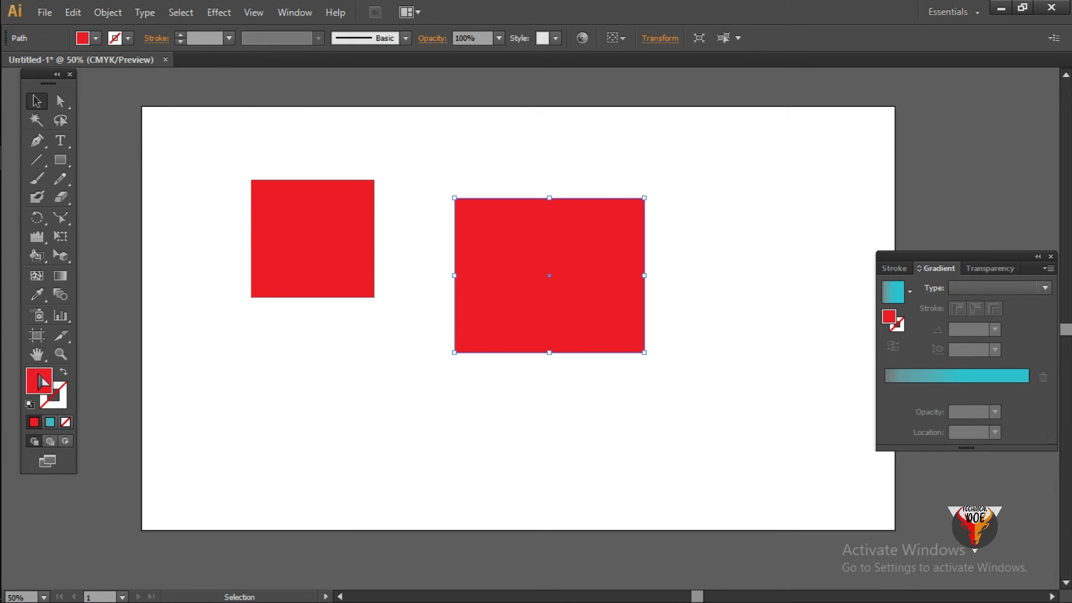
{"action": "double_click", "coordinate": [40, 381]}
{"action": "left_click", "coordinate": [639, 315]}
{"action": "left_click", "coordinate": [555, 434]}
{"action": "left_click", "coordinate": [522, 434]}
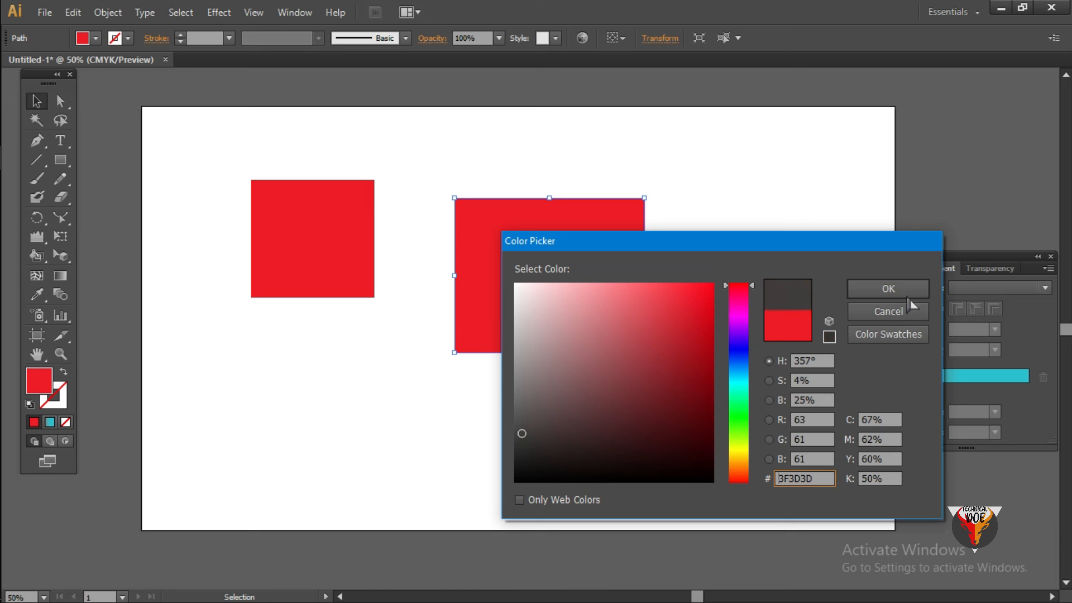
{"action": "left_click", "coordinate": [889, 289]}
{"action": "left_click", "coordinate": [738, 228]}
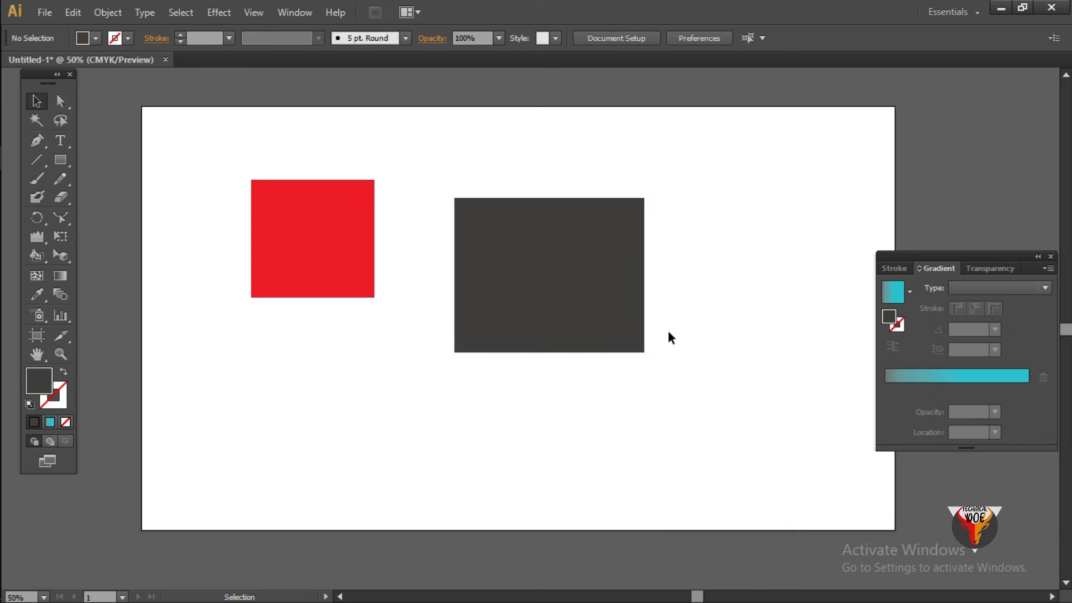
- Copy the small square's red fill onto the dark grey rectangle with the Eyedropper, and delete both shapes
{"action": "left_click", "coordinate": [549, 278]}
{"action": "left_click", "coordinate": [48, 292]}
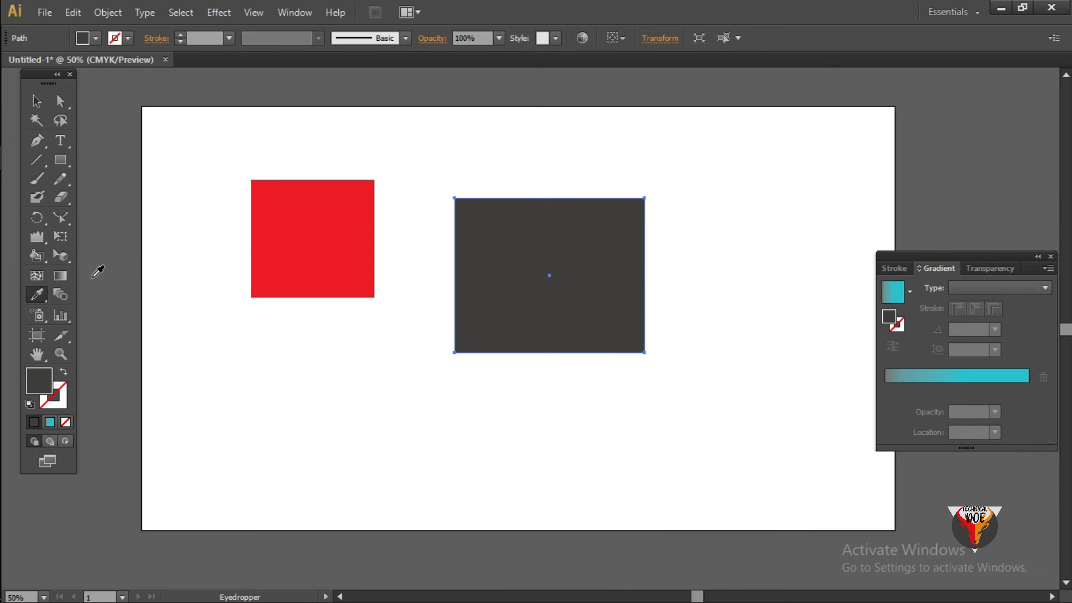
{"action": "left_click", "coordinate": [330, 219]}
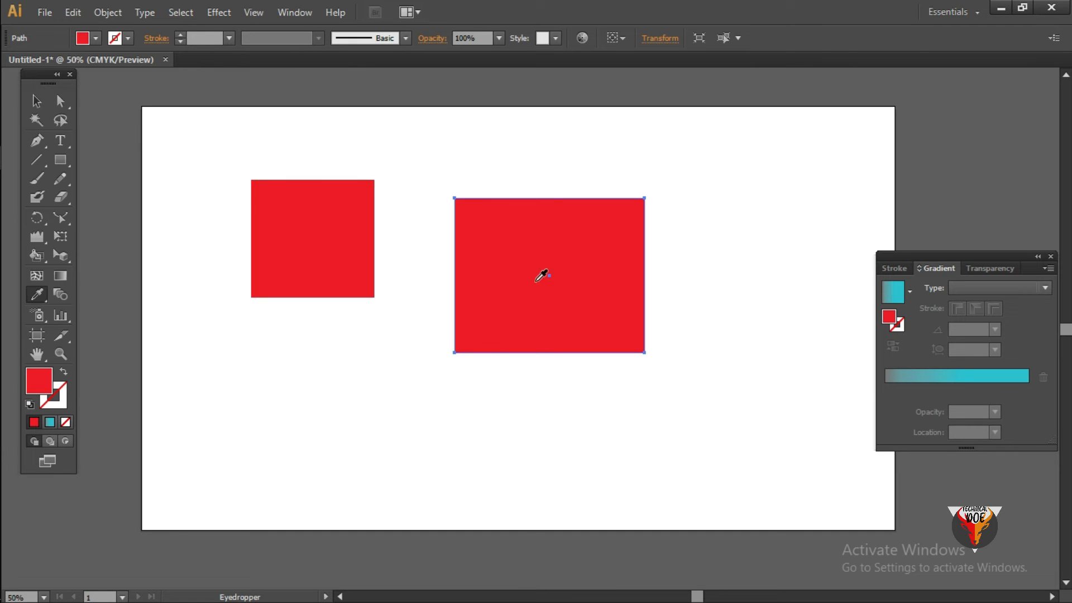
{"action": "left_click", "coordinate": [36, 101]}
{"action": "left_click", "coordinate": [213, 142]}
{"action": "left_click_drag", "start_coordinate": [251, 170], "coordinate": [683, 368]}
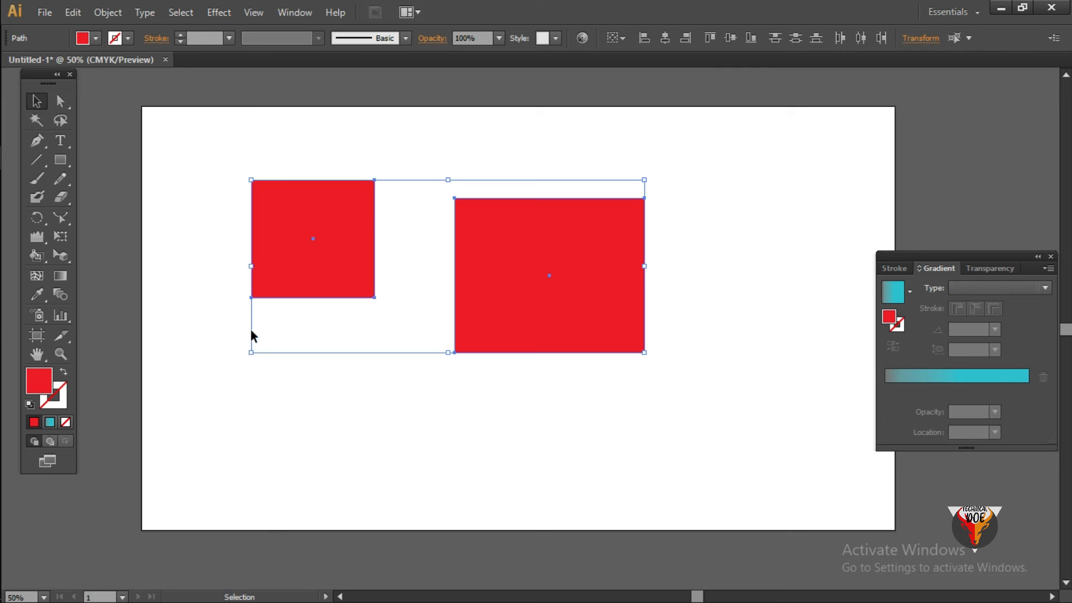
{"action": "key", "text": "Delete"}
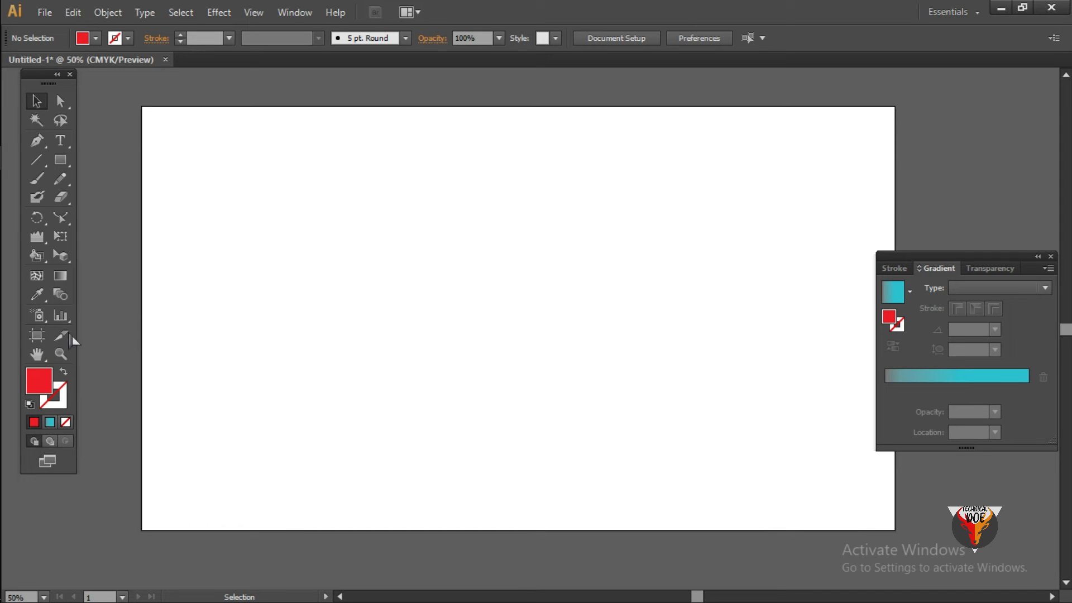
- Try to spray a symbol onto the empty artboard with the Symbol Sprayer
{"action": "left_click", "coordinate": [44, 324]}
{"action": "left_click", "coordinate": [296, 250]}
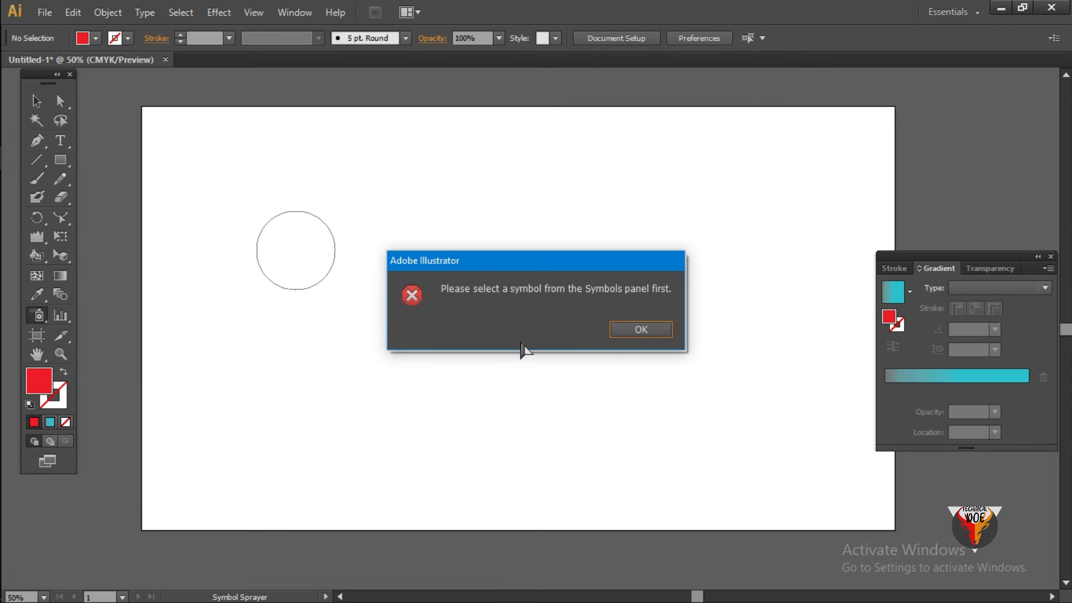
{"action": "left_click", "coordinate": [632, 335]}
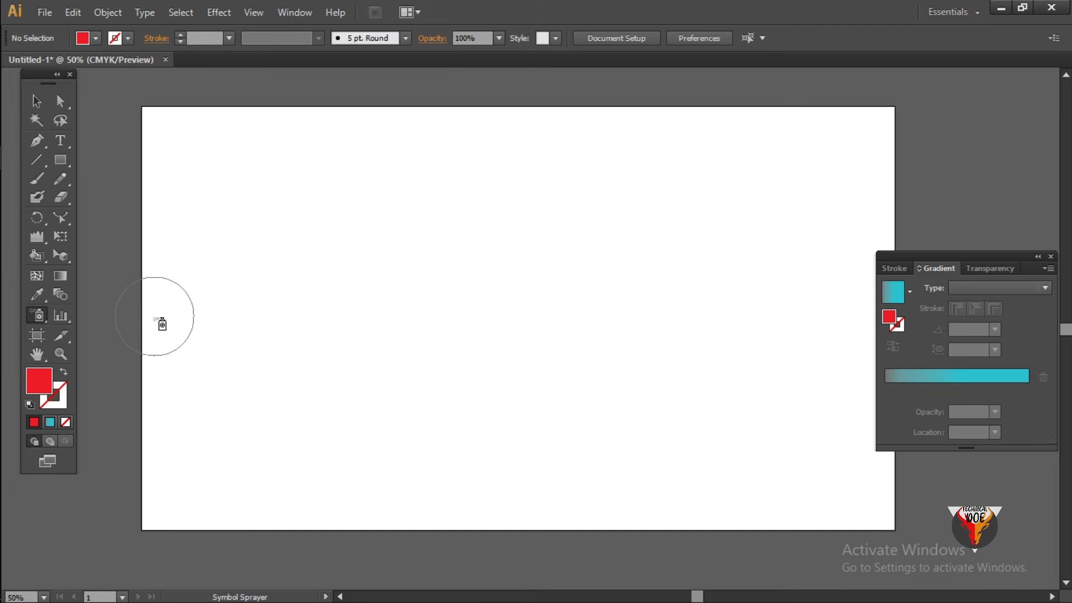
- Draw a column graph in the lower middle of the artboard and move its data window clear of the graph
{"action": "left_click", "coordinate": [54, 320]}
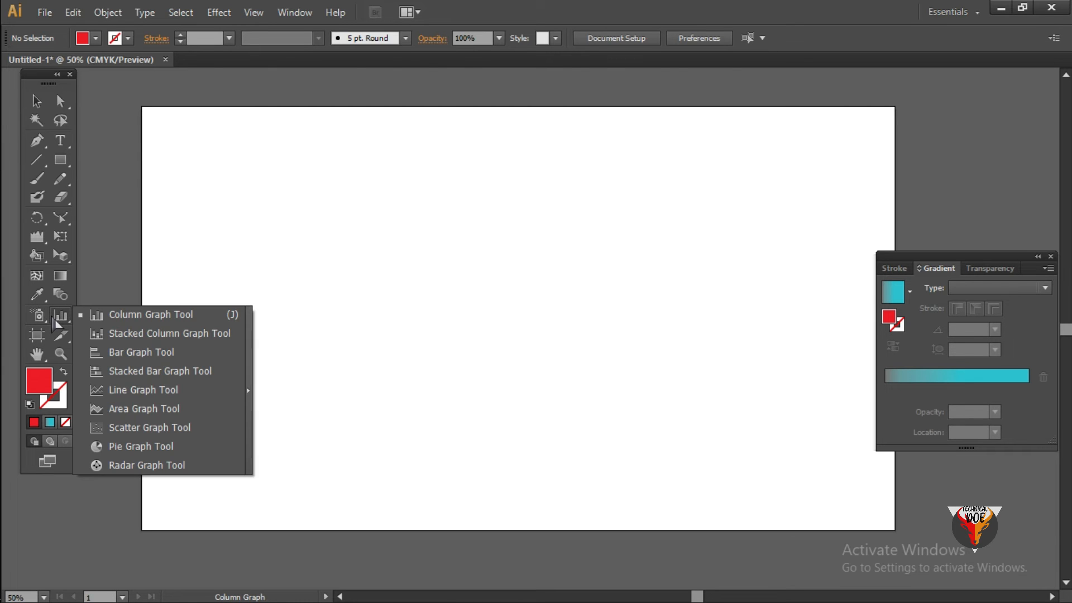
{"action": "left_click", "coordinate": [99, 314]}
{"action": "left_click_drag", "start_coordinate": [399, 236], "coordinate": [663, 471]}
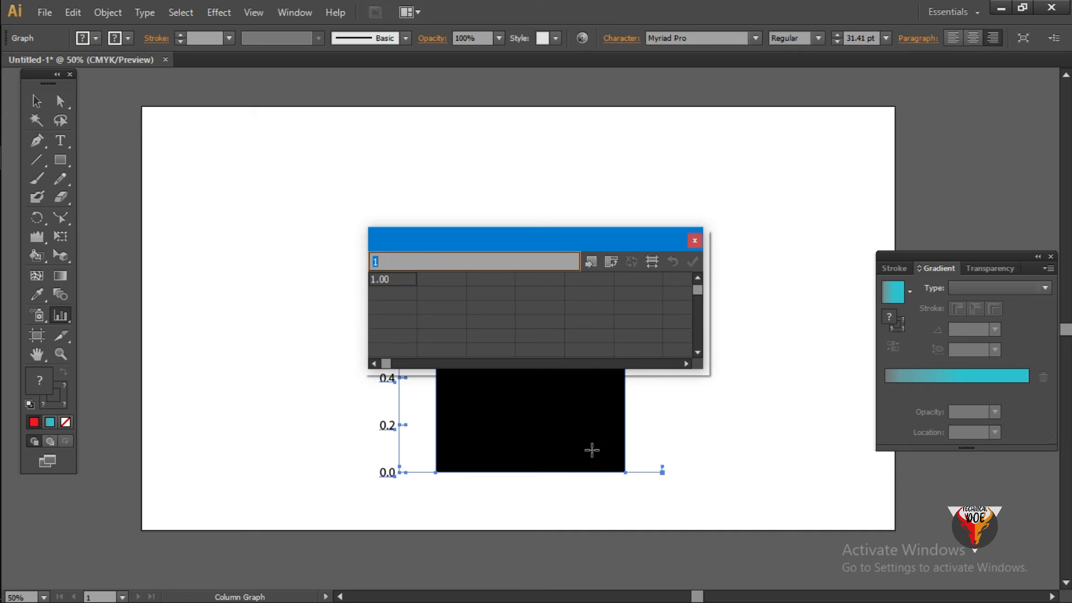
{"action": "left_click_drag", "start_coordinate": [552, 240], "coordinate": [292, 175]}
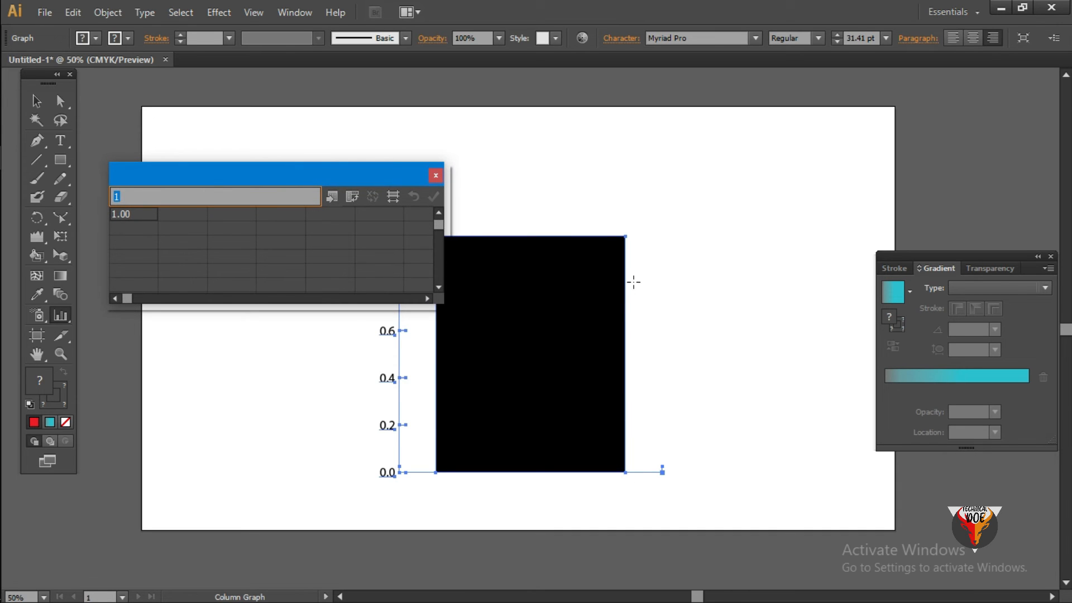
{"action": "left_click_drag", "start_coordinate": [343, 175], "coordinate": [233, 167]}
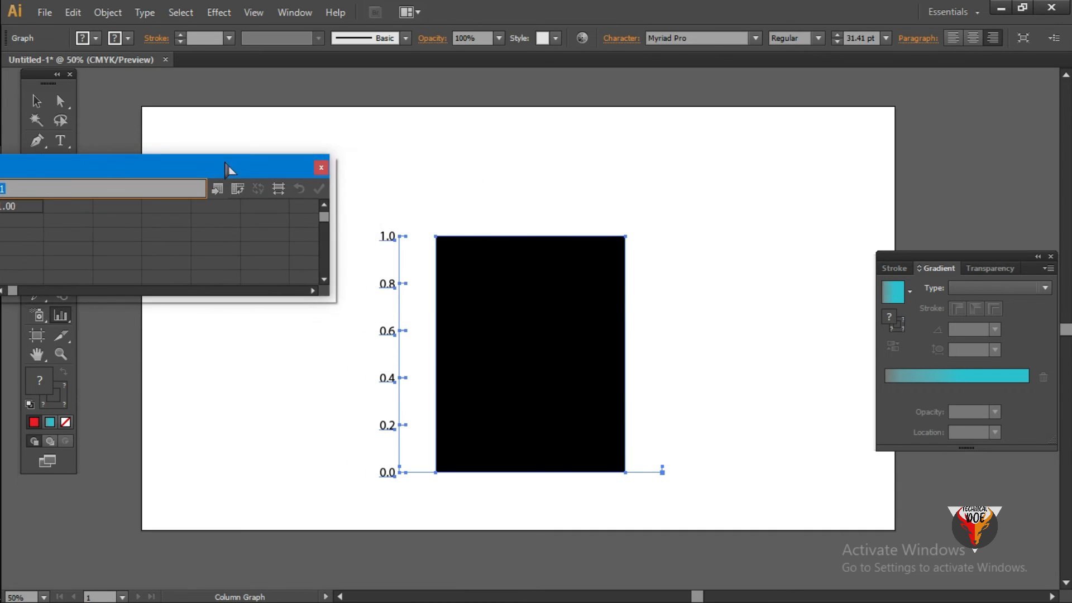
- Move the column graph slightly left and down on the artboard
{"action": "left_click", "coordinate": [36, 101]}
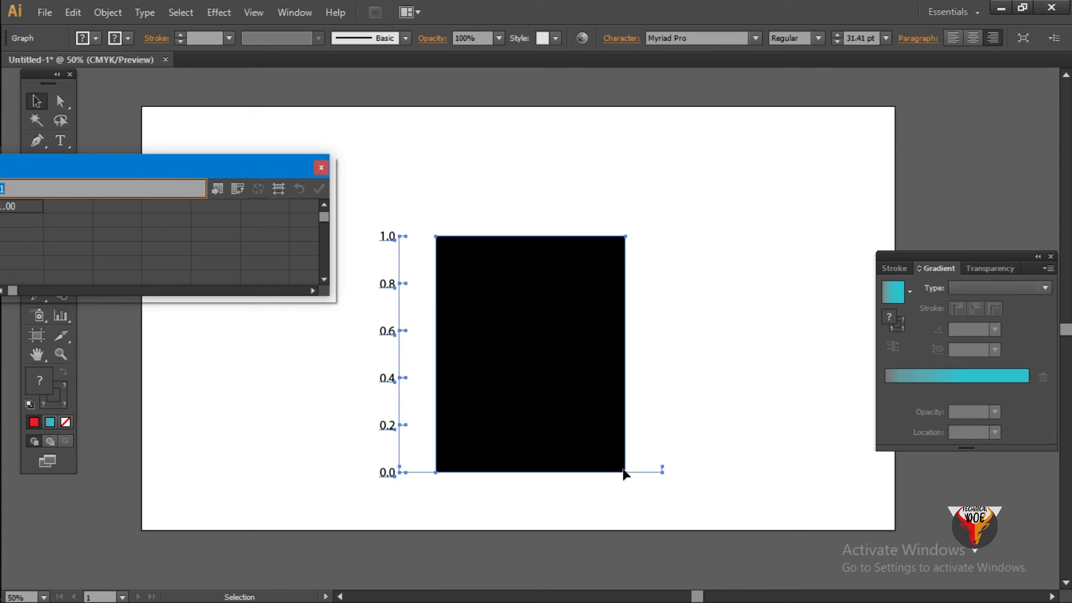
{"action": "left_click_drag", "start_coordinate": [623, 473], "coordinate": [596, 474]}
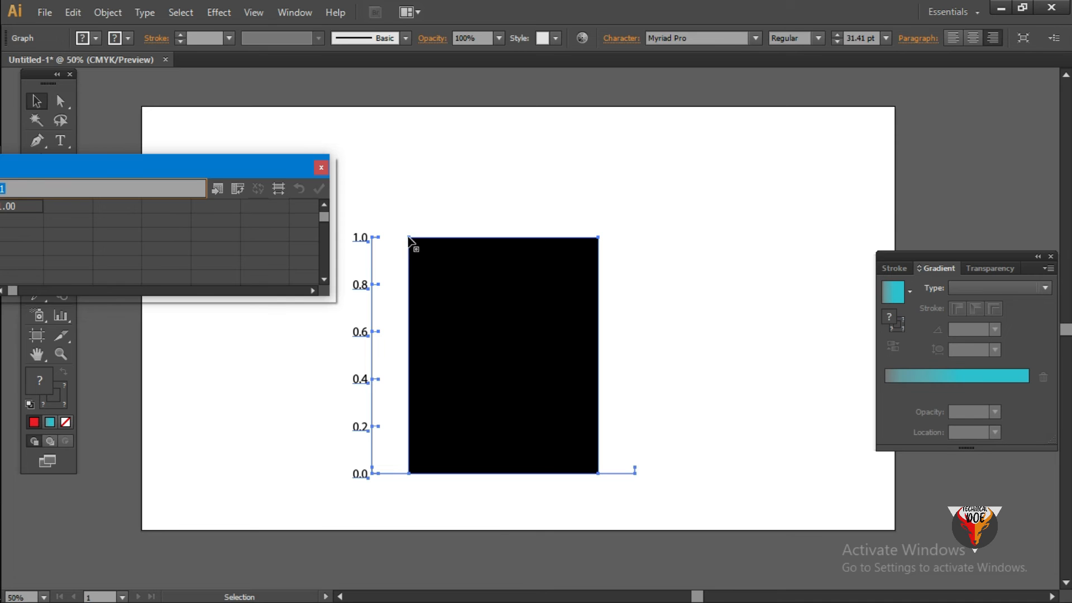
{"action": "left_click_drag", "start_coordinate": [411, 241], "coordinate": [420, 245]}
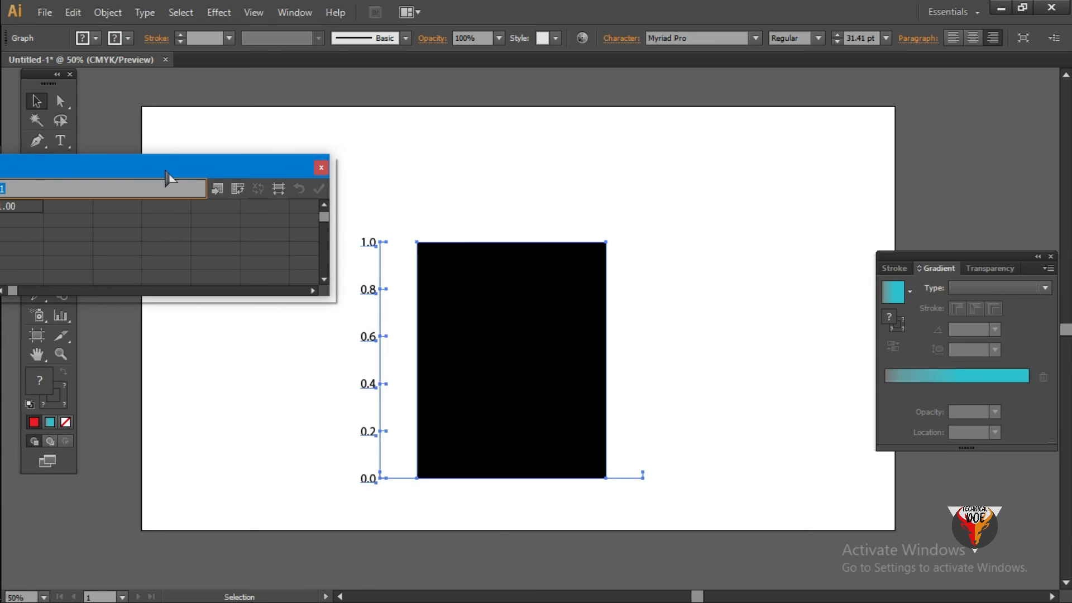
- Set the first cell of the graph data to 2 and apply it to the column graph
{"action": "left_click_drag", "start_coordinate": [164, 170], "coordinate": [261, 162]}
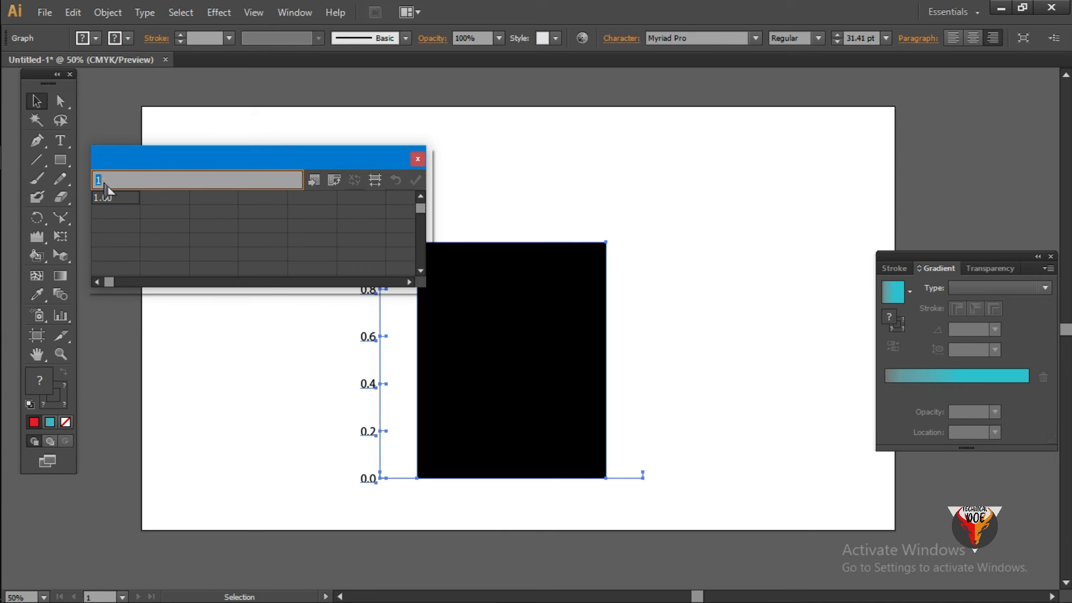
{"action": "key", "text": "BackSpace"}
{"action": "left_click", "coordinate": [164, 202]}
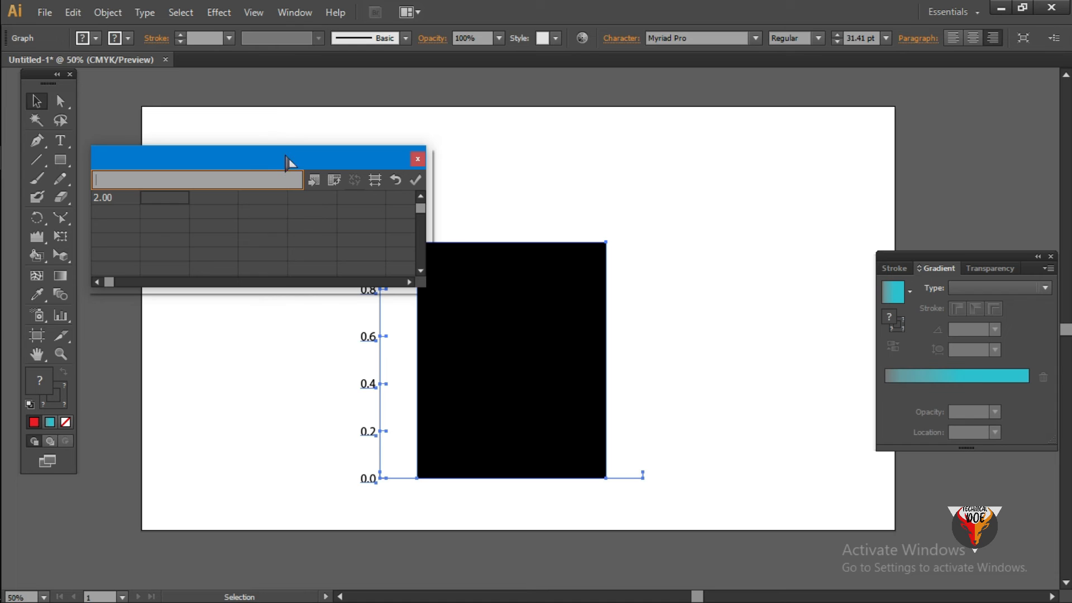
{"action": "left_click_drag", "start_coordinate": [287, 165], "coordinate": [315, 197]}
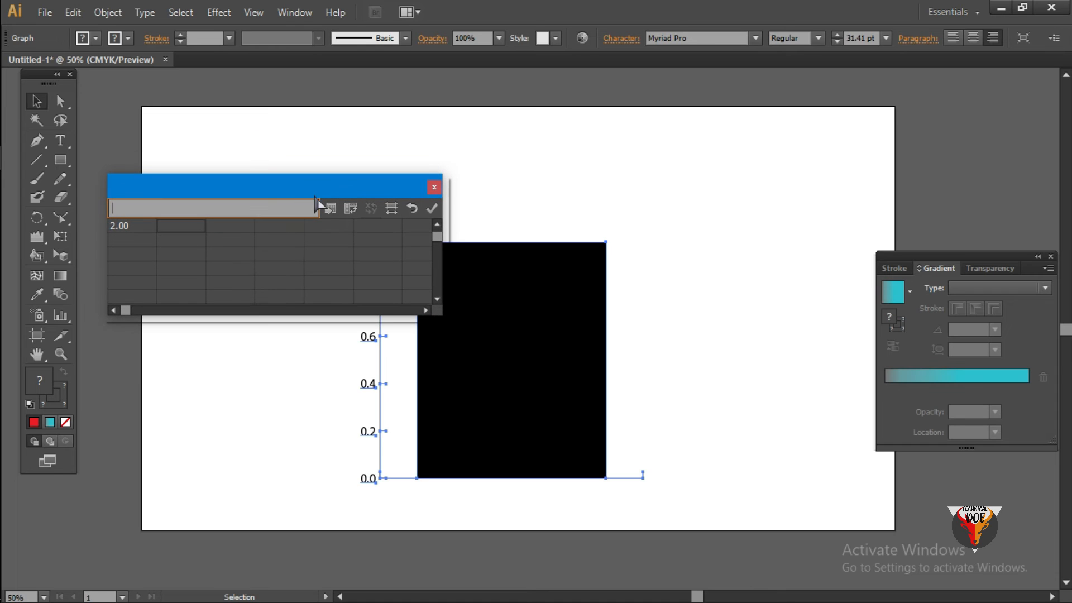
{"action": "left_click", "coordinate": [434, 217]}
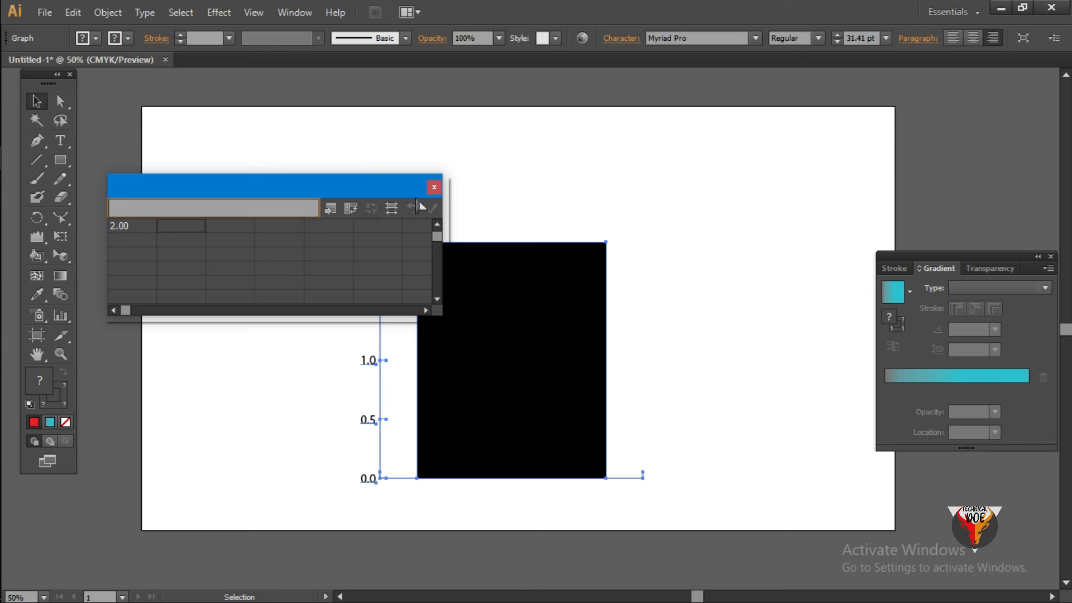
- Set the second cell of the graph data to 3, apply it, and move the data window clear of the columns
{"action": "left_click_drag", "start_coordinate": [366, 193], "coordinate": [259, 200]}
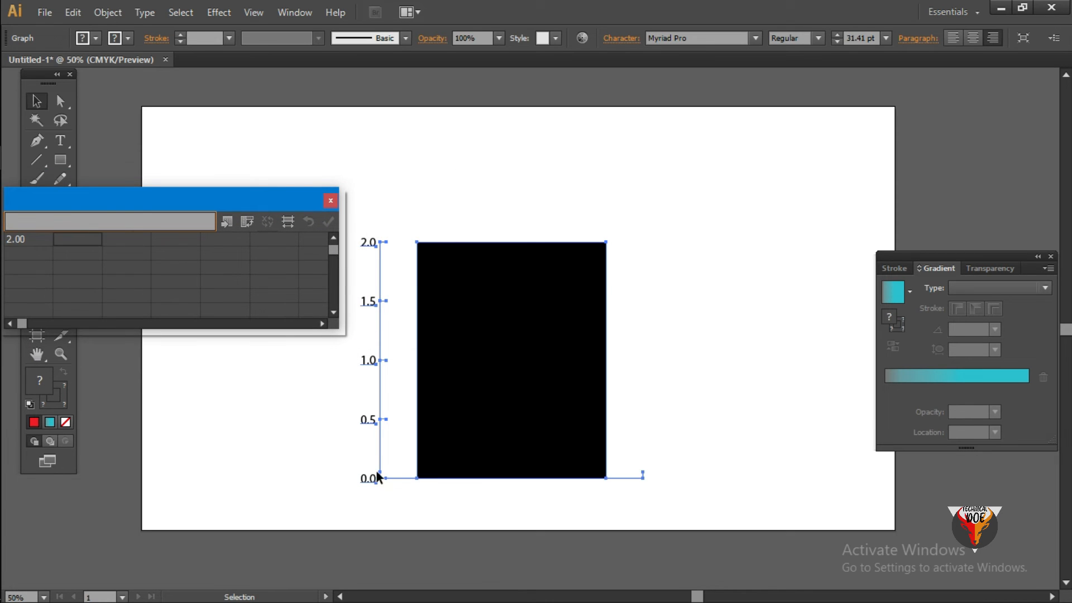
{"action": "left_click_drag", "start_coordinate": [153, 208], "coordinate": [229, 187]}
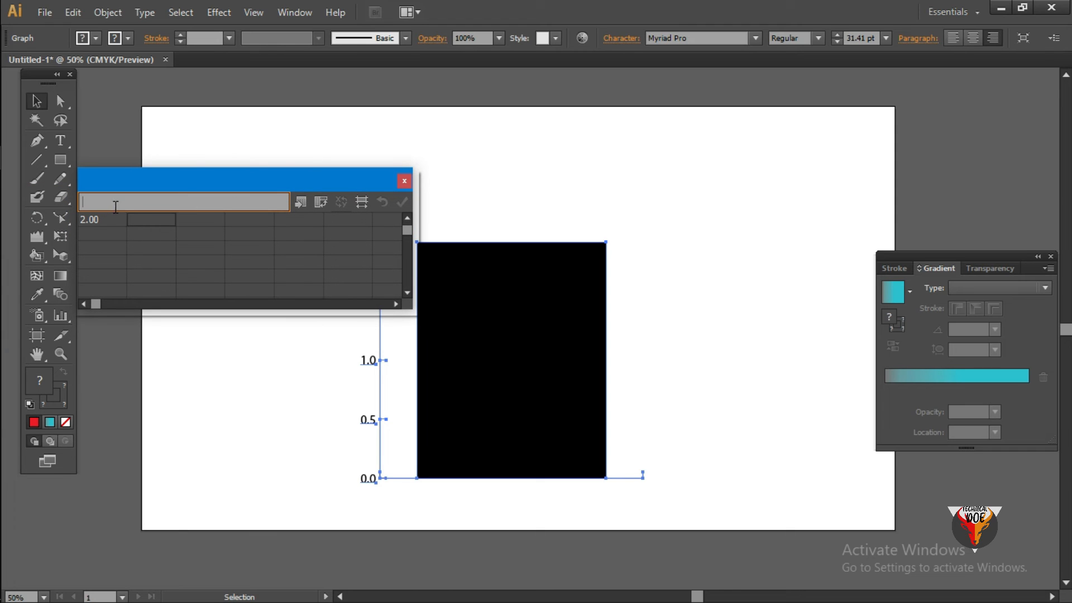
{"action": "type", "text": "3"}
{"action": "left_click", "coordinate": [402, 201]}
{"action": "left_click_drag", "start_coordinate": [348, 188], "coordinate": [272, 328]}
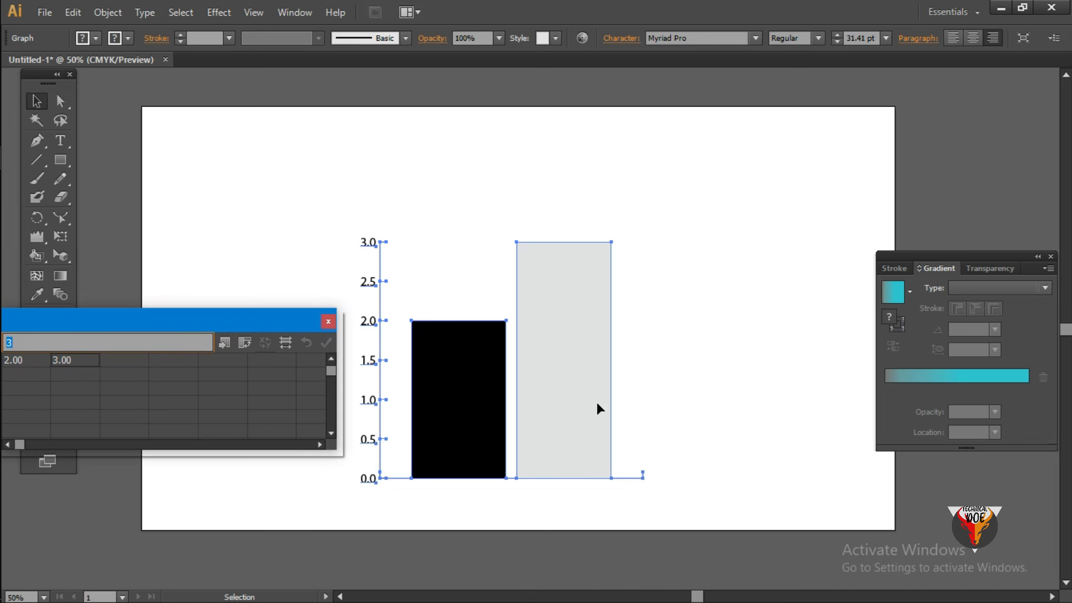
- Isolate the column graph and narrow its black column to about a third of its width with Direct Selection
{"action": "double_click", "coordinate": [481, 457]}
{"action": "left_click", "coordinate": [497, 397]}
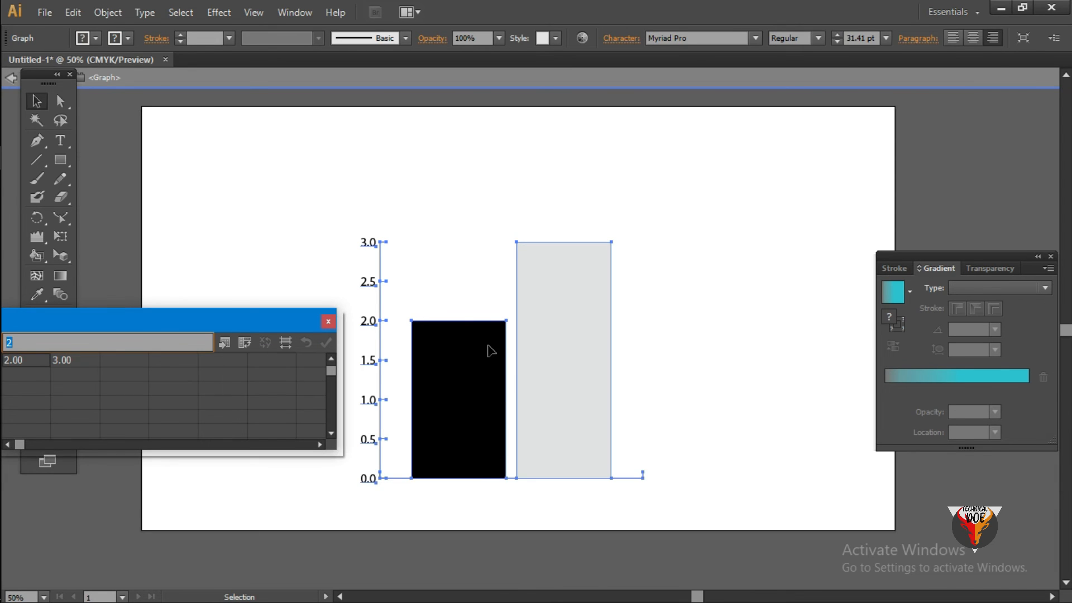
{"action": "left_click", "coordinate": [60, 101]}
{"action": "left_click", "coordinate": [511, 329]}
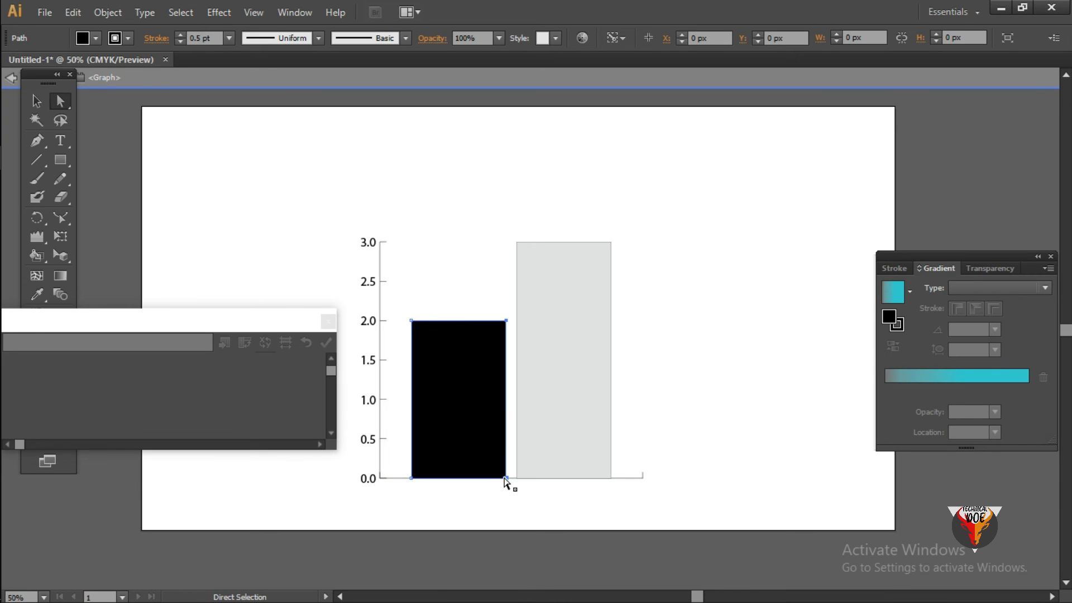
{"action": "left_click", "coordinate": [494, 338]}
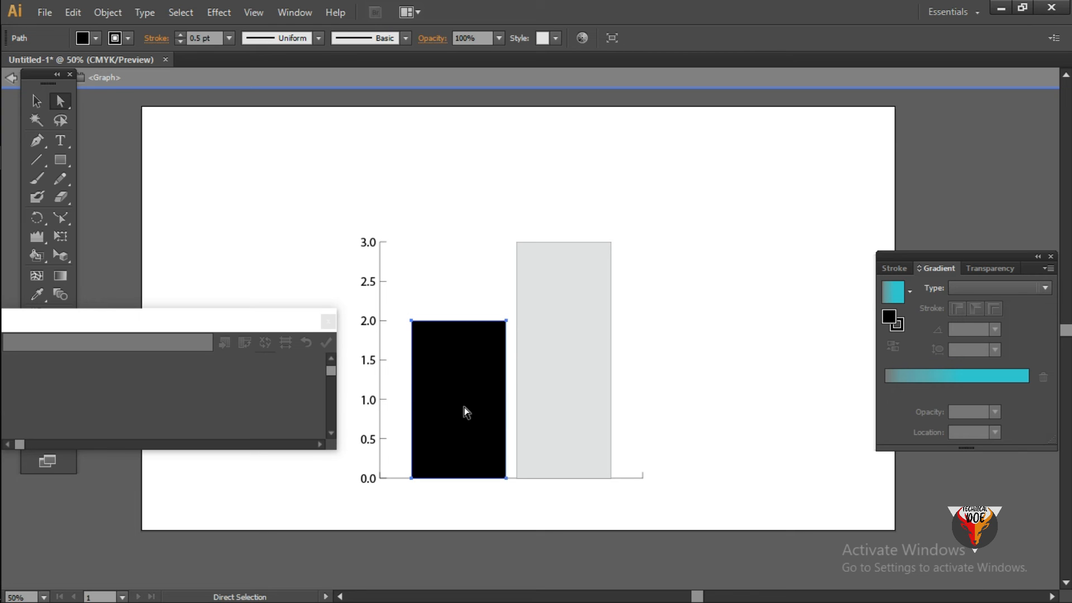
{"action": "left_click", "coordinate": [506, 321]}
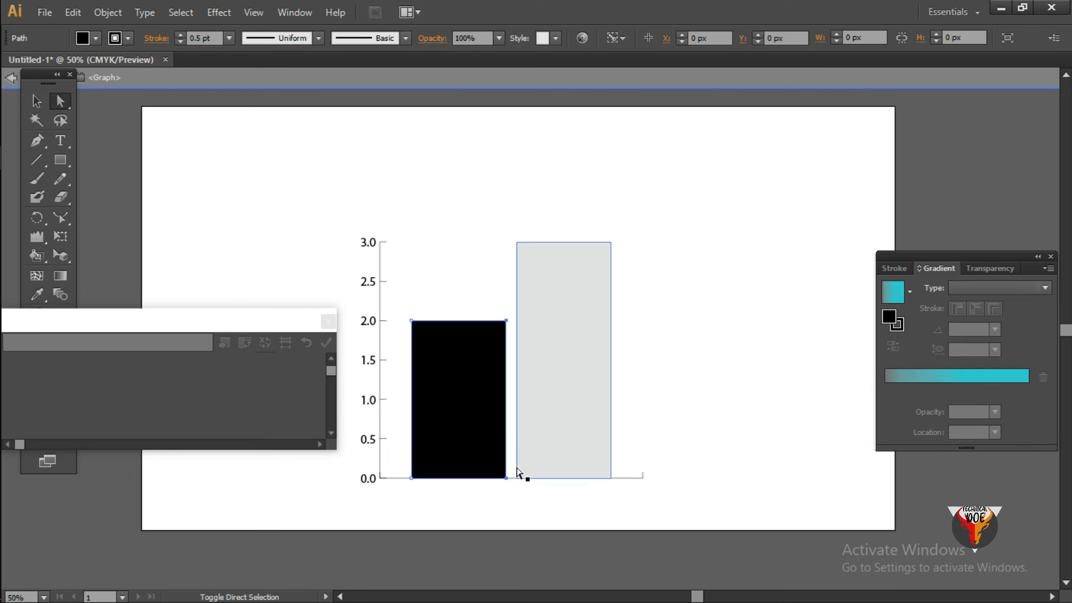
{"action": "left_click_drag", "start_coordinate": [505, 478], "coordinate": [445, 478]}
- Change the fill of the light grey second column to a darker grey
{"action": "left_click", "coordinate": [580, 393]}
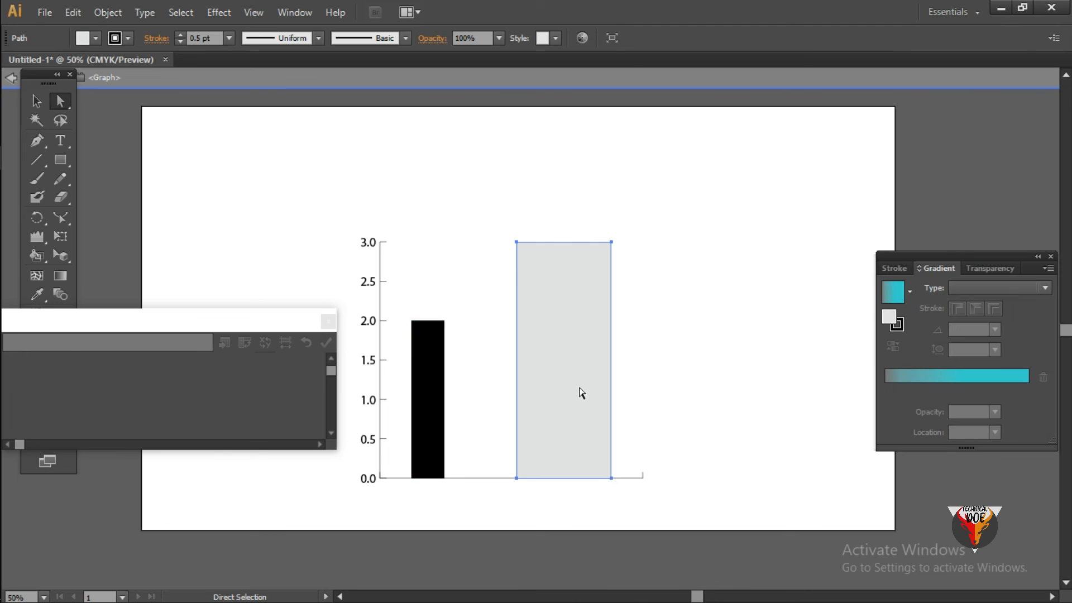
{"action": "left_click_drag", "start_coordinate": [203, 328], "coordinate": [381, 197]}
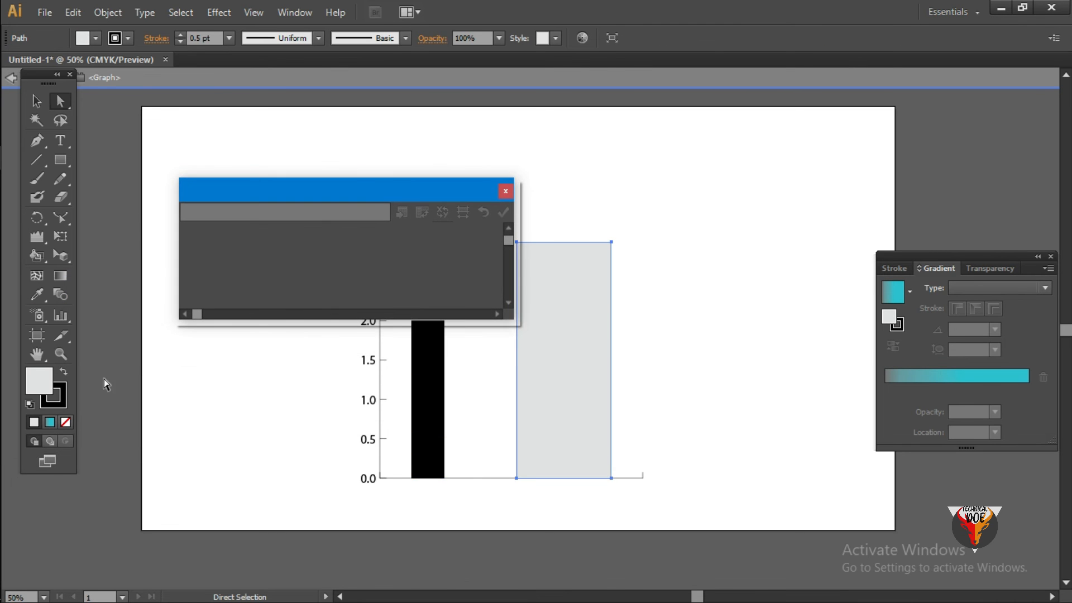
{"action": "double_click", "coordinate": [40, 387]}
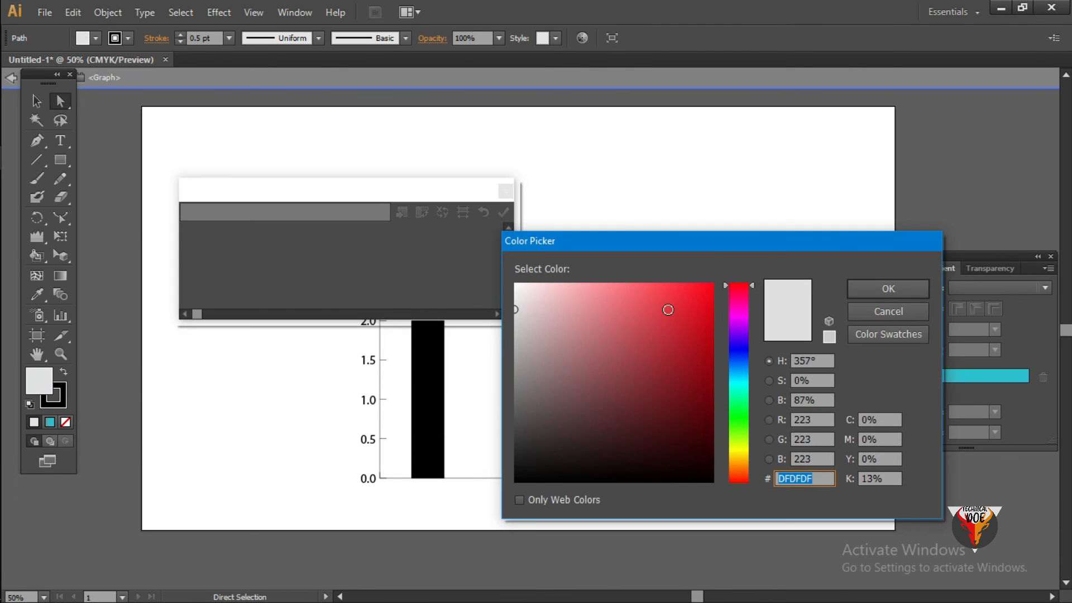
{"action": "left_click_drag", "start_coordinate": [698, 287], "coordinate": [727, 283]}
{"action": "left_click", "coordinate": [888, 311]}
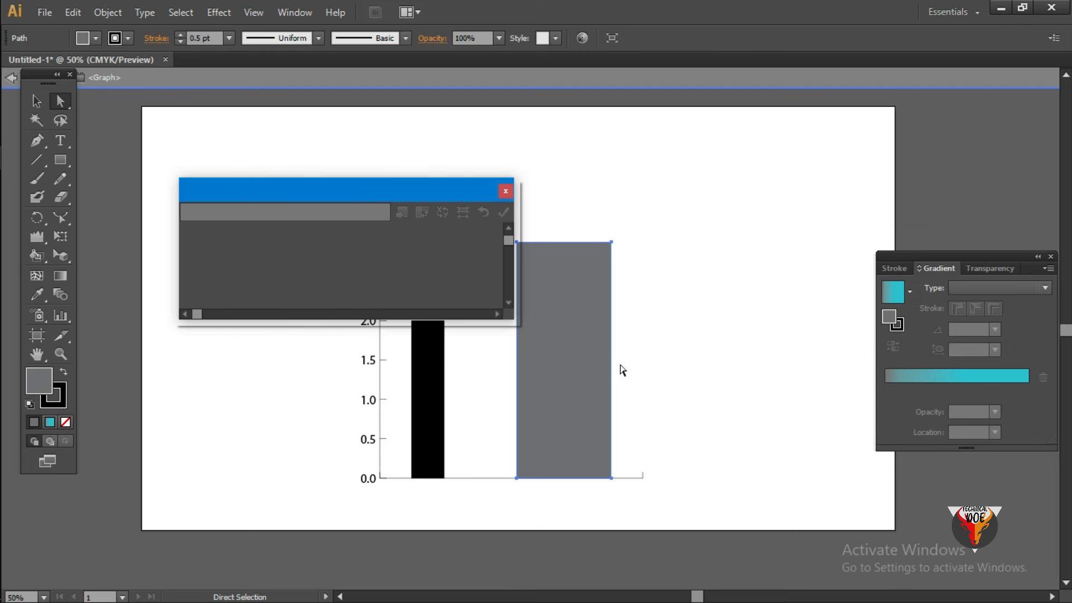
- Change the outline colour of the second column from black to grey
{"action": "left_click", "coordinate": [570, 363]}
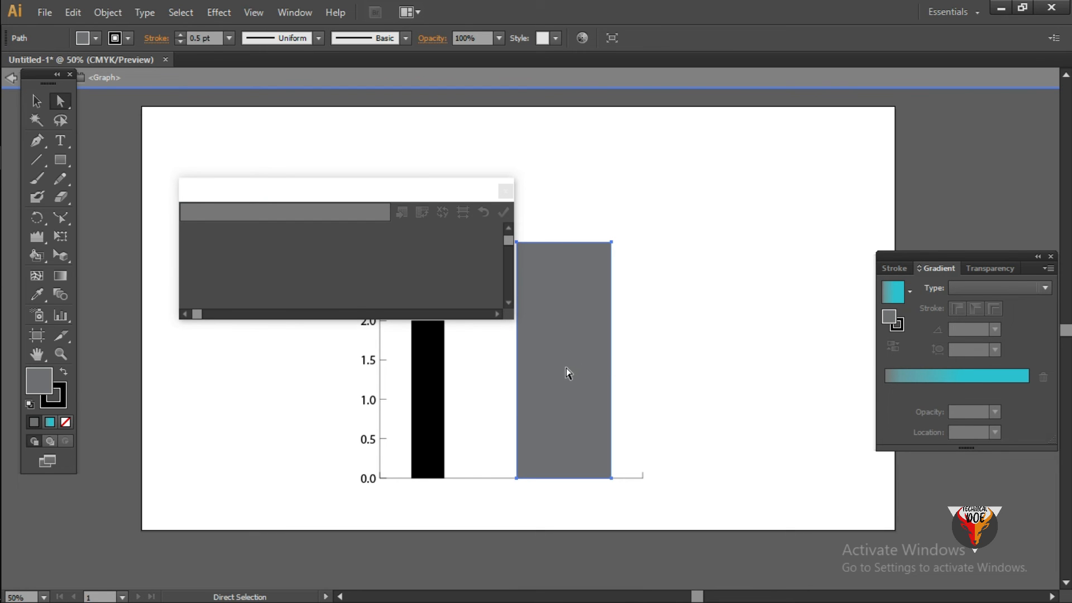
{"action": "double_click", "coordinate": [63, 404]}
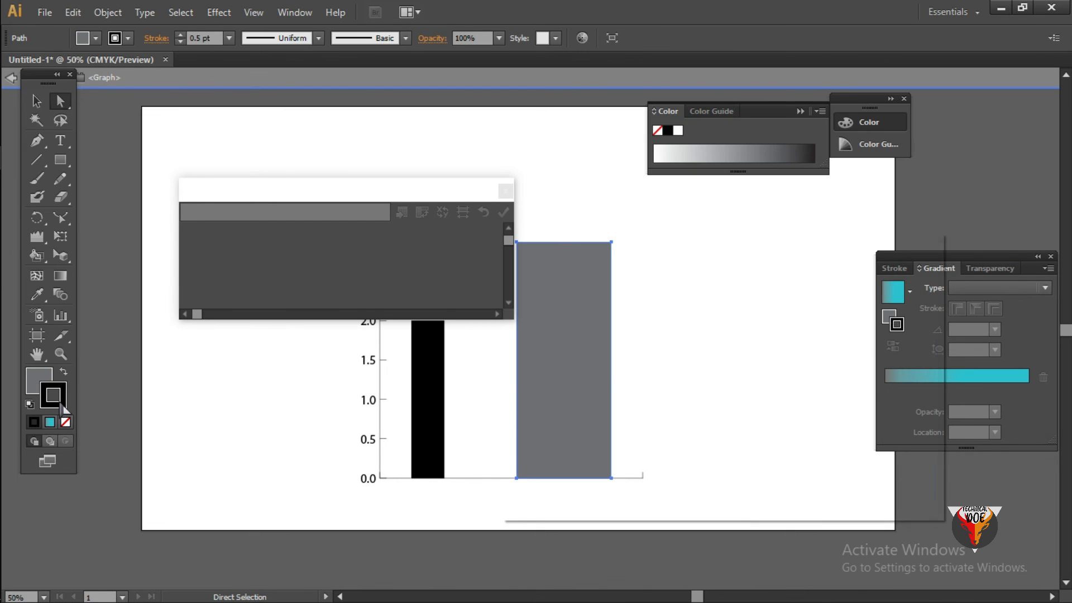
{"action": "left_click", "coordinate": [664, 328]}
{"action": "left_click", "coordinate": [889, 288]}
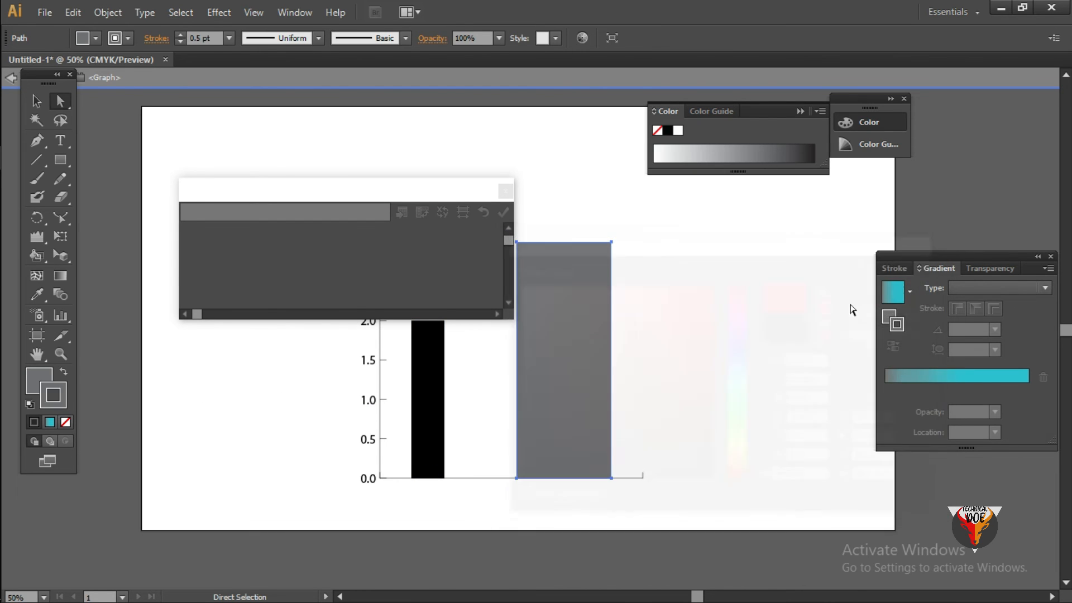
- Select the whole column graph to show its data, and reposition the data window away from the columns
{"action": "left_click_drag", "start_coordinate": [421, 192], "coordinate": [287, 179]}
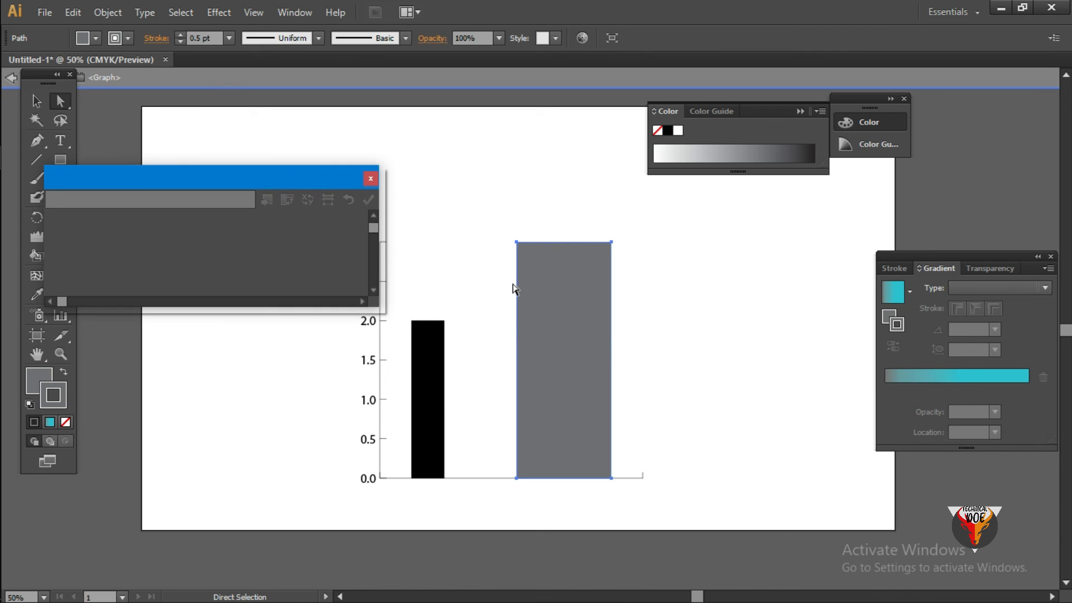
{"action": "left_click", "coordinate": [598, 339]}
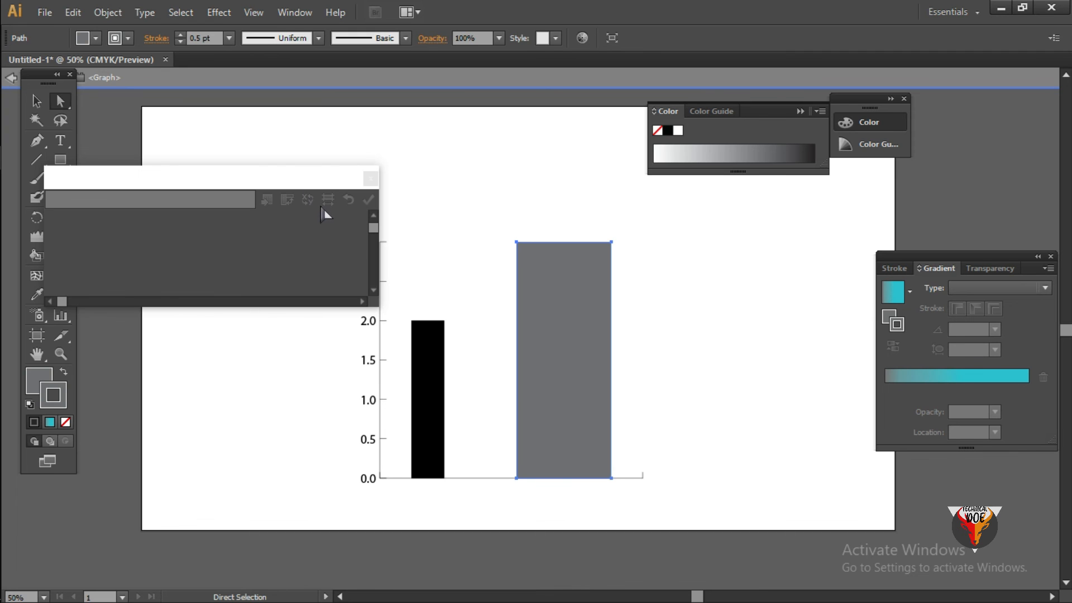
{"action": "left_click_drag", "start_coordinate": [326, 185], "coordinate": [303, 210]}
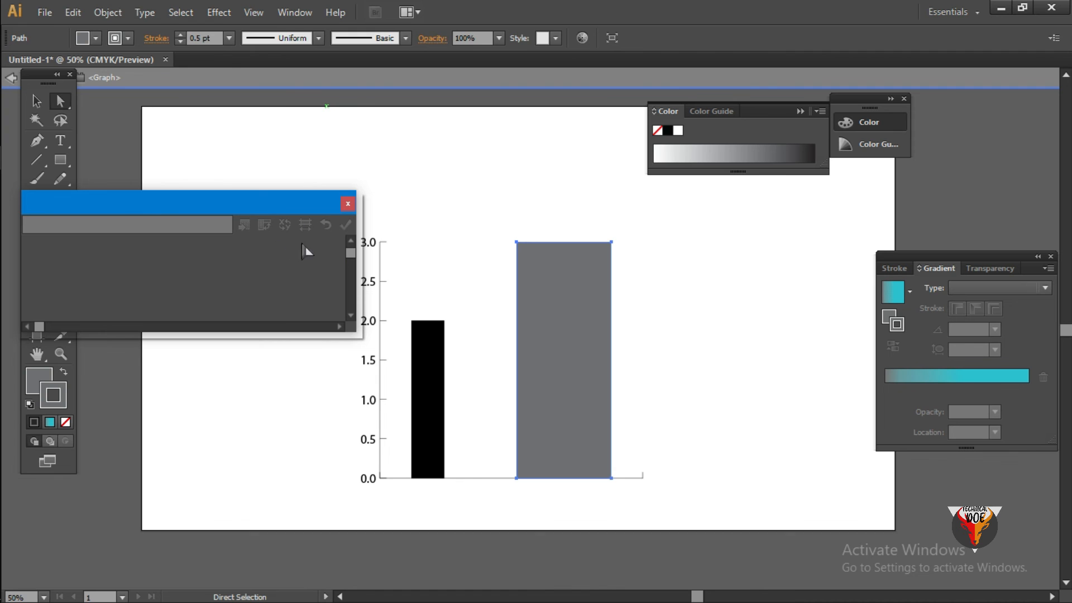
{"action": "left_click", "coordinate": [577, 292]}
{"action": "left_click_drag", "start_coordinate": [358, 348], "coordinate": [503, 391]}
{"action": "left_click", "coordinate": [36, 101]}
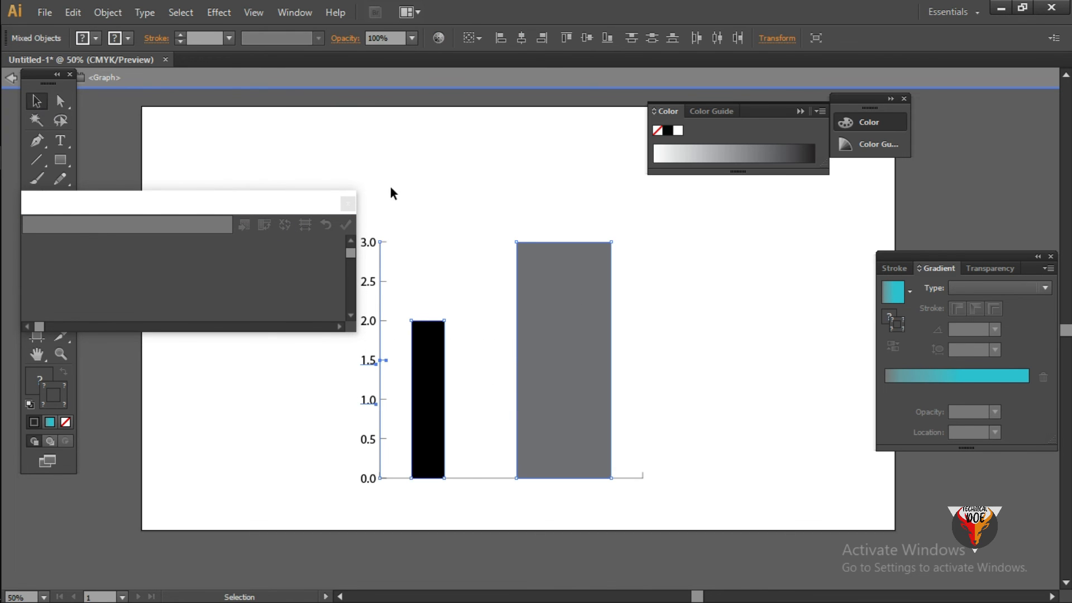
{"action": "left_click_drag", "start_coordinate": [391, 186], "coordinate": [690, 475]}
{"action": "left_click_drag", "start_coordinate": [257, 208], "coordinate": [327, 159]}
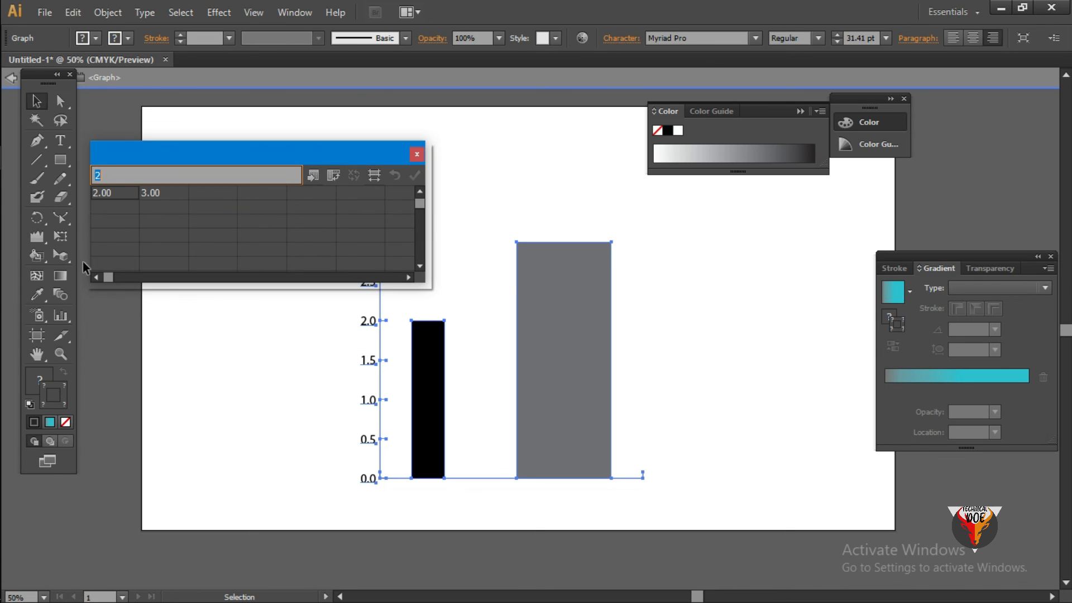
- Narrow the grey column so it stands close beside the black one, and close the graph data window
{"action": "left_click", "coordinate": [60, 101]}
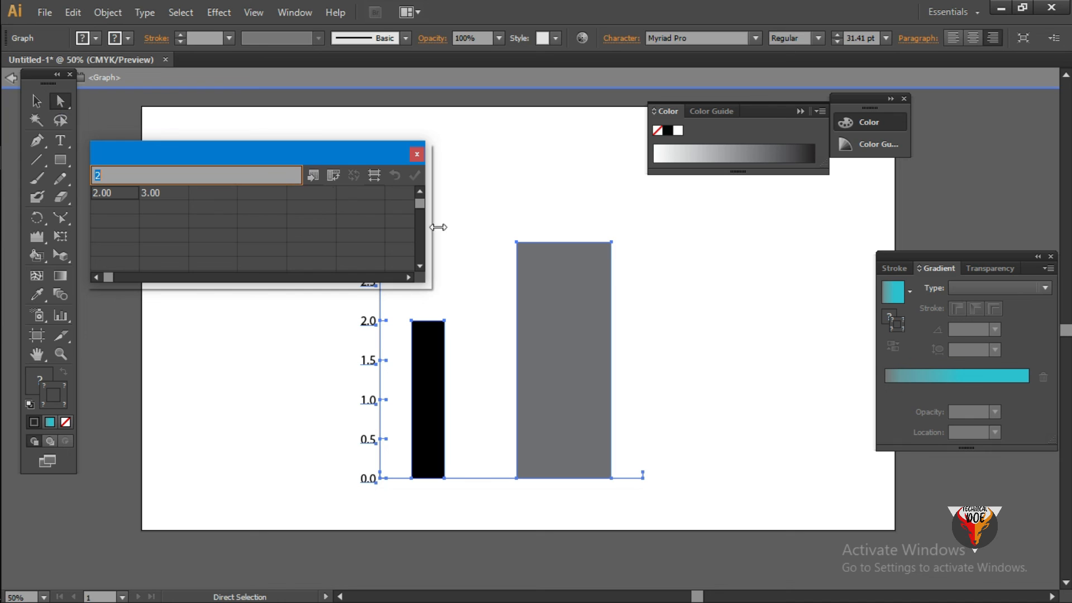
{"action": "left_click", "coordinate": [613, 245]}
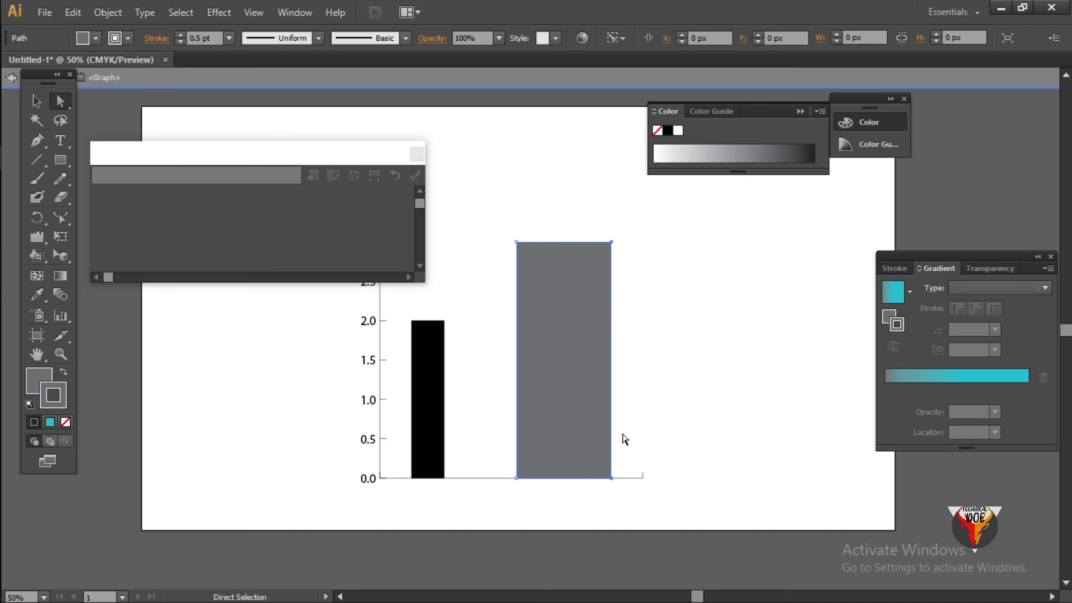
{"action": "left_click_drag", "start_coordinate": [611, 478], "coordinate": [458, 479]}
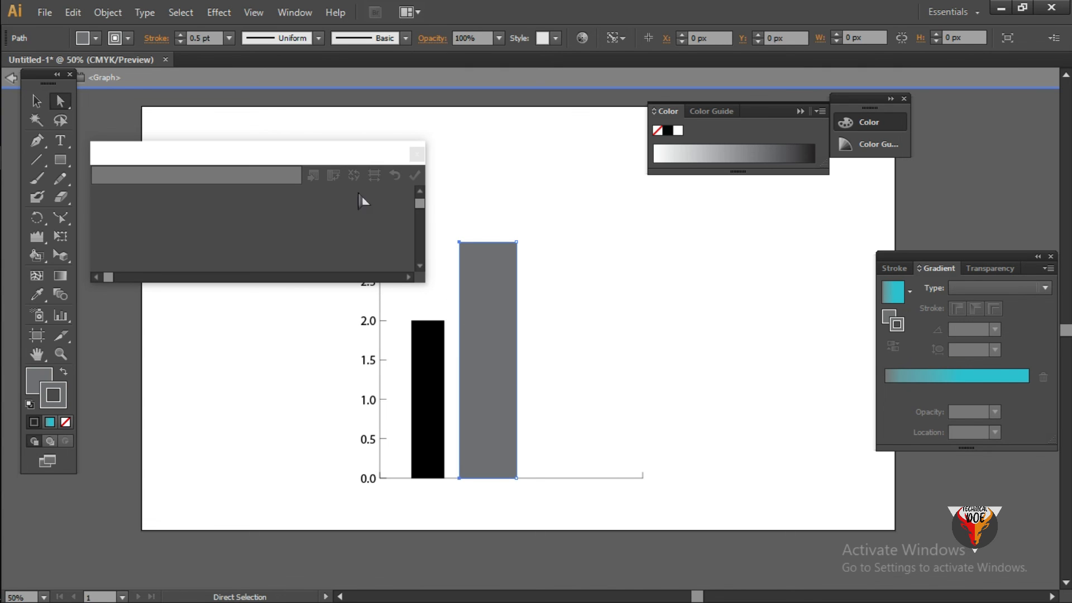
{"action": "left_click", "coordinate": [417, 154]}
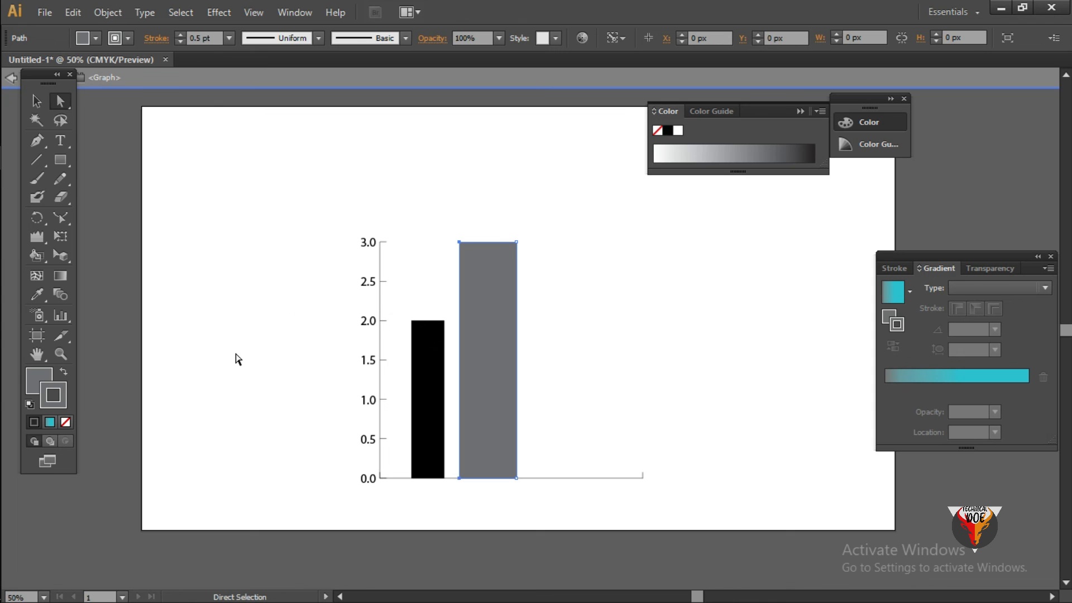
- Select the entire column graph and delete it from the artboard
{"action": "left_click", "coordinate": [35, 101]}
{"action": "left_click_drag", "start_coordinate": [315, 166], "coordinate": [580, 473]}
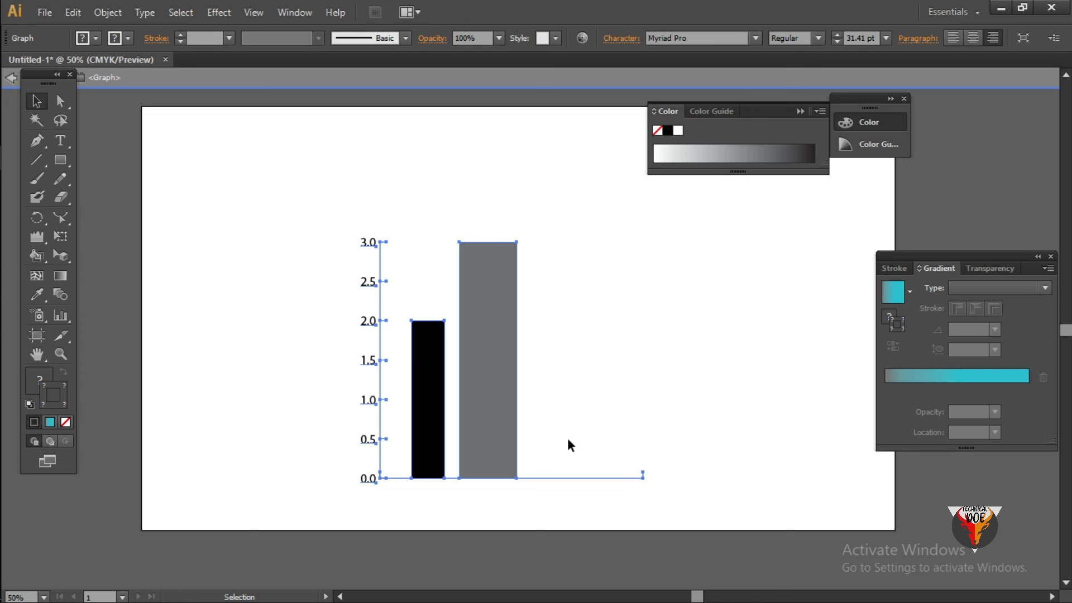
{"action": "key", "text": "Delete"}
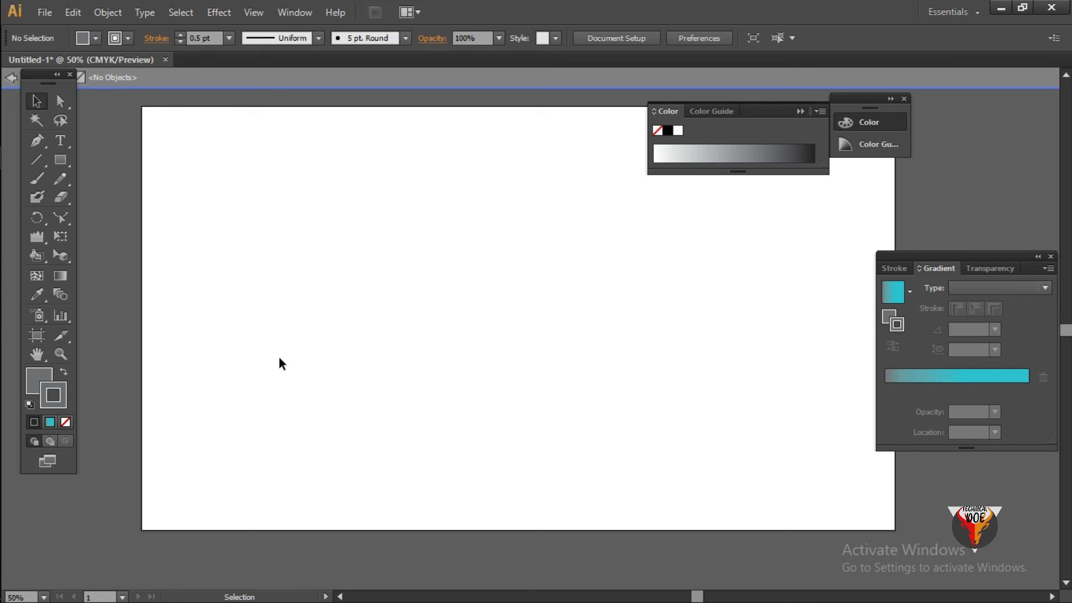
- Narrow the artboard from its left edge to about 1641 px wide with the Artboard tool
{"action": "left_click", "coordinate": [37, 336]}
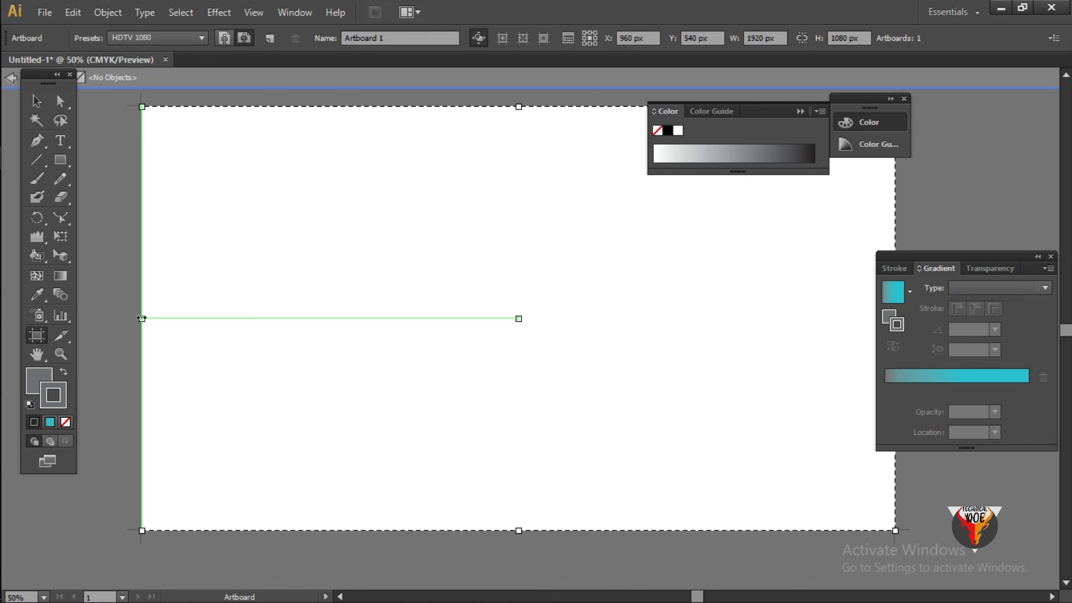
{"action": "left_click_drag", "start_coordinate": [142, 319], "coordinate": [251, 319]}
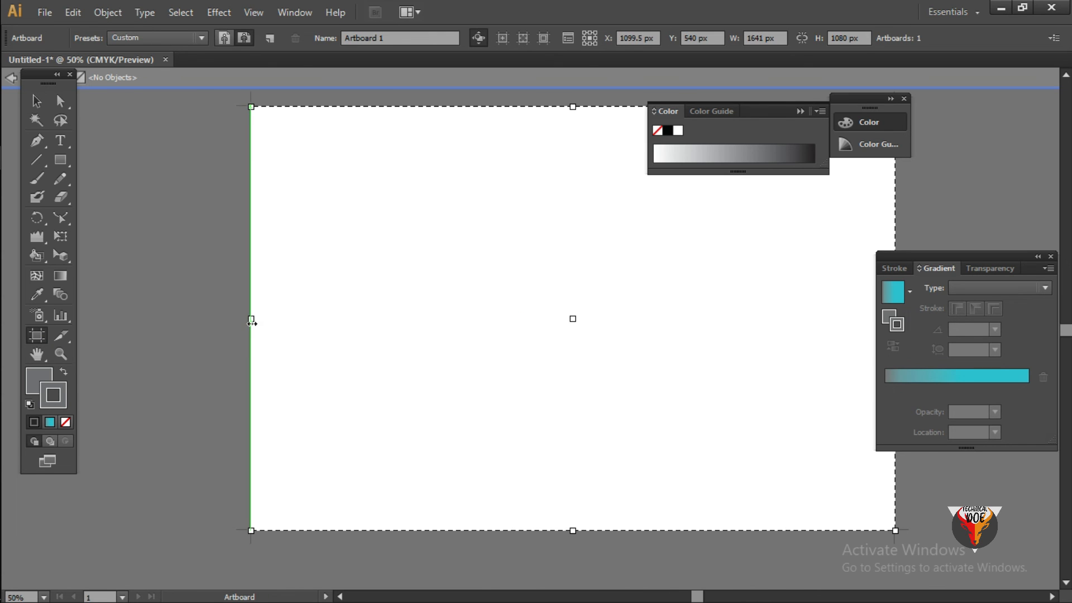
- Close the floating Gradient and Color panels that cover the artboard's right edge
{"action": "mouse_move", "coordinate": [1008, 265]}
{"action": "left_mouse_down"}
{"action": "mouse_move", "coordinate": [1043, 239]}
{"action": "mouse_move", "coordinate": [994, 241]}
{"action": "left_mouse_up"}
{"action": "left_click", "coordinate": [1026, 231]}
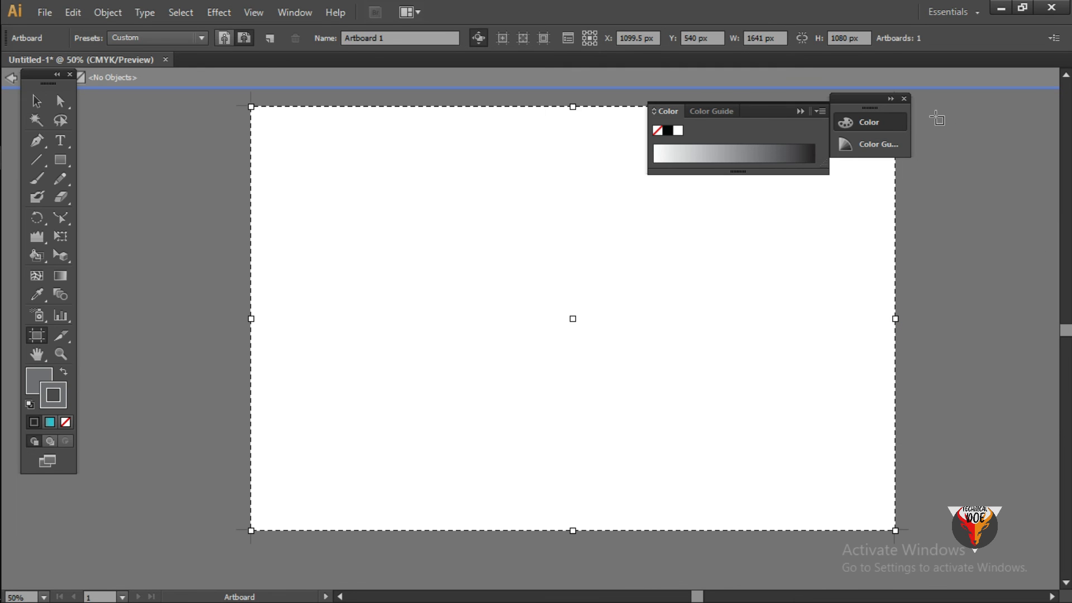
{"action": "left_click", "coordinate": [904, 99]}
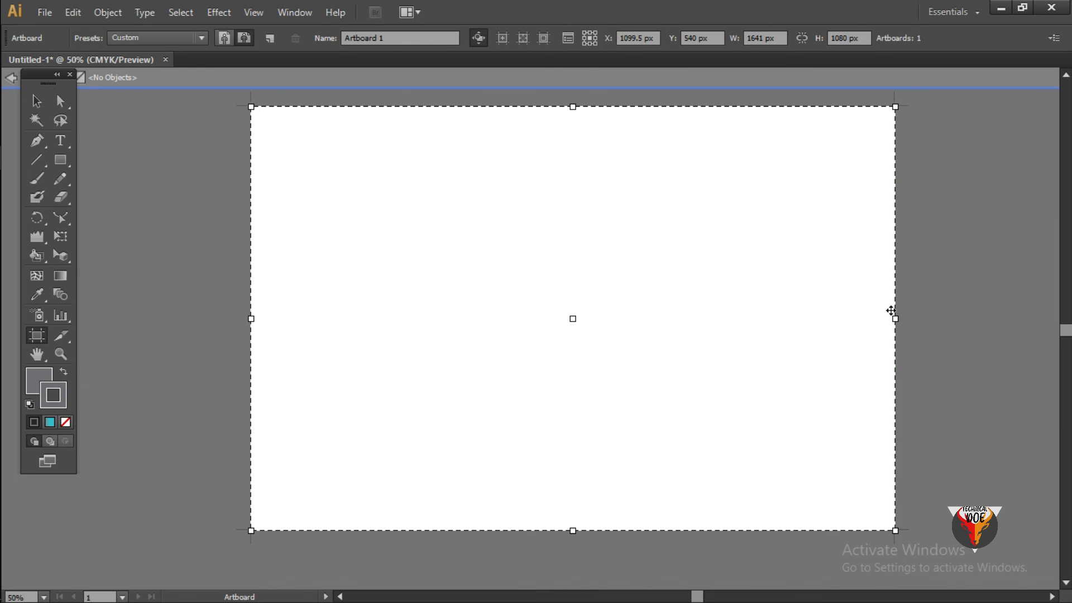
- Try narrowing the artboard from its right edge to about 860 px wide, and undo both artboard resizes
{"action": "left_click_drag", "start_coordinate": [878, 317], "coordinate": [588, 318]}
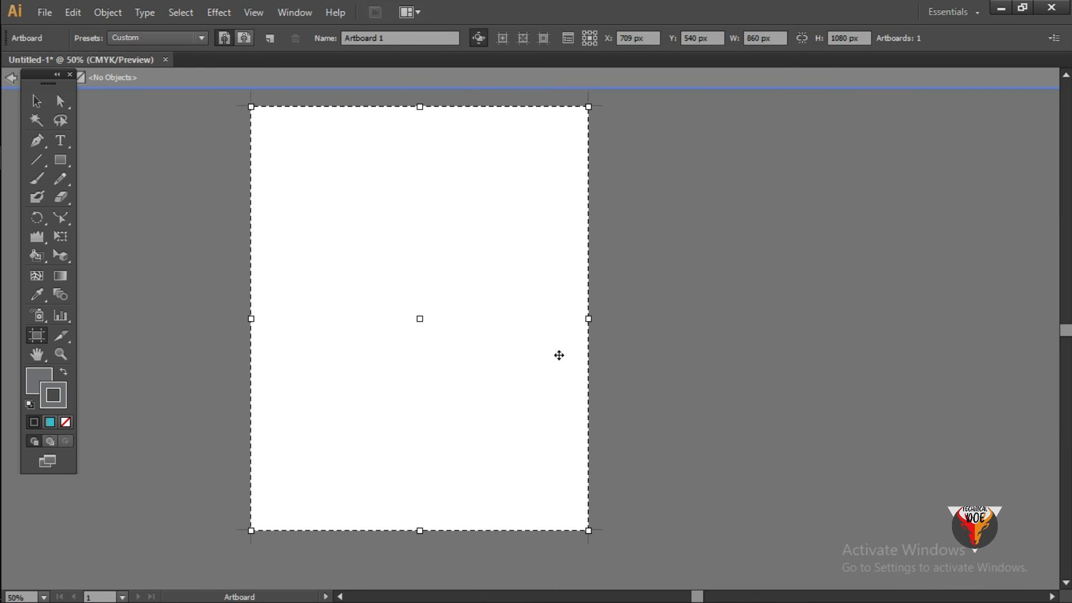
{"action": "key", "text": "ctrl+z"}
{"action": "key", "text": "ctrl+z"}
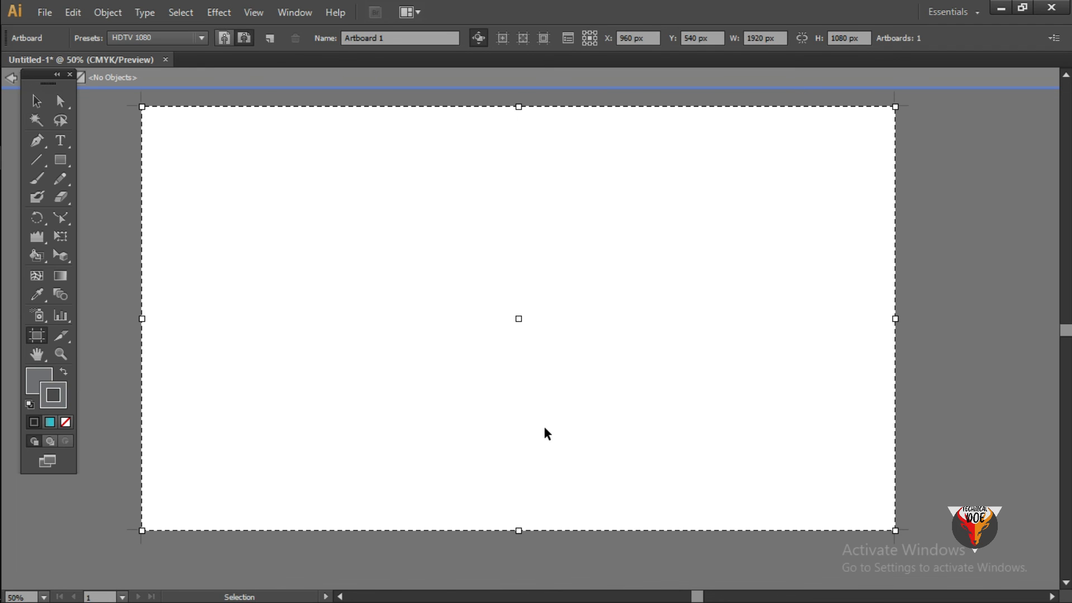
{"action": "left_click", "coordinate": [62, 336]}
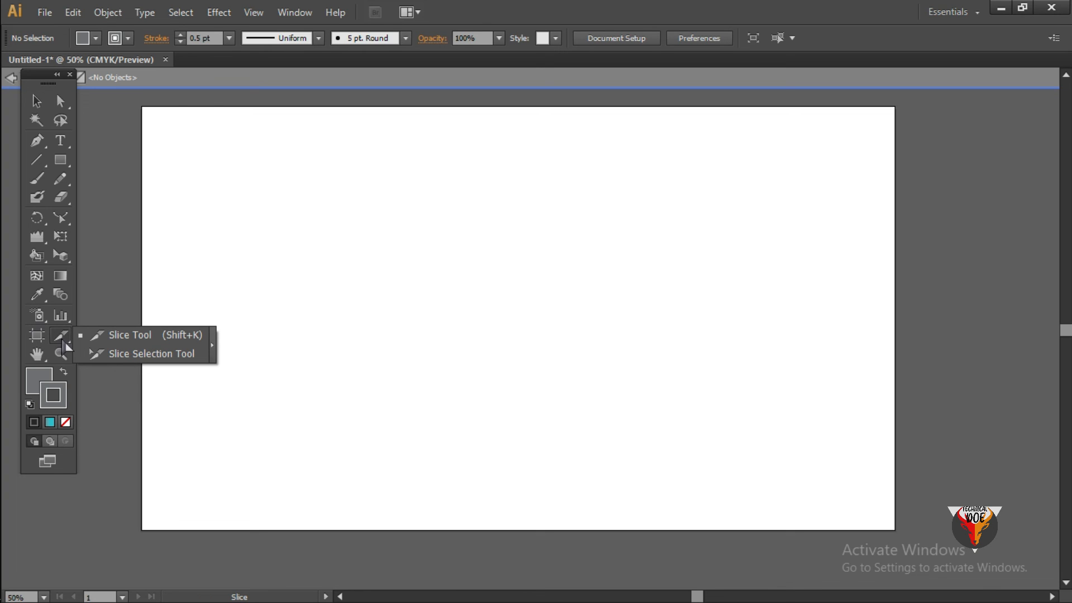
{"action": "left_click", "coordinate": [37, 101]}
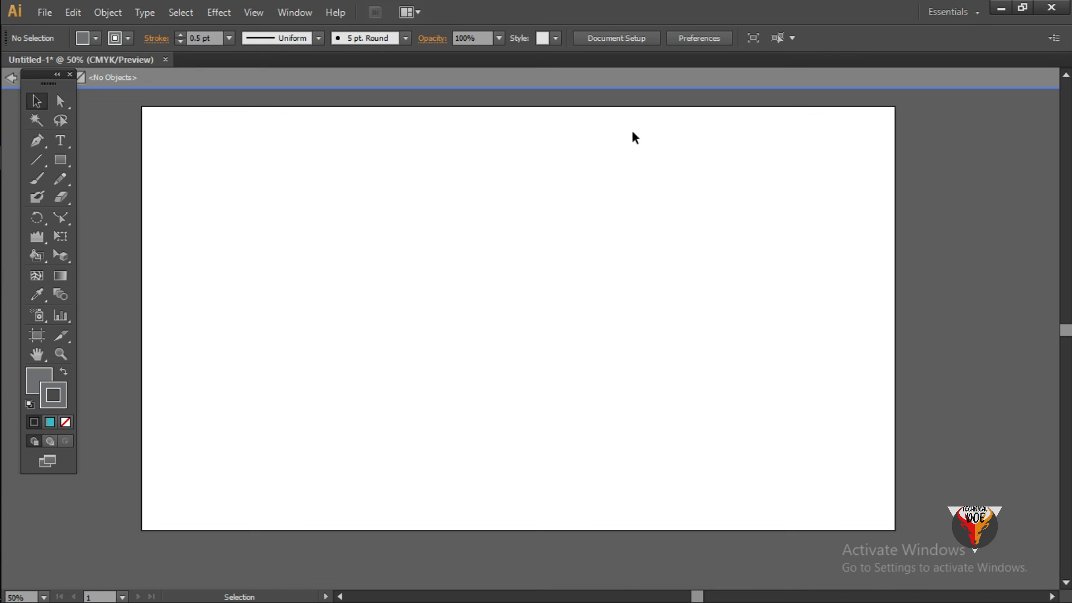
- Demonstrate the Hand tool by panning the artboard around the view
{"action": "key", "text": "space"}
{"action": "mouse_move", "coordinate": [613, 307]}
{"action": "left_mouse_down"}
{"action": "mouse_move", "coordinate": [579, 335]}
{"action": "mouse_move", "coordinate": [534, 285]}
{"action": "mouse_move", "coordinate": [559, 264]}
{"action": "mouse_move", "coordinate": [619, 303]}
{"action": "left_mouse_up"}
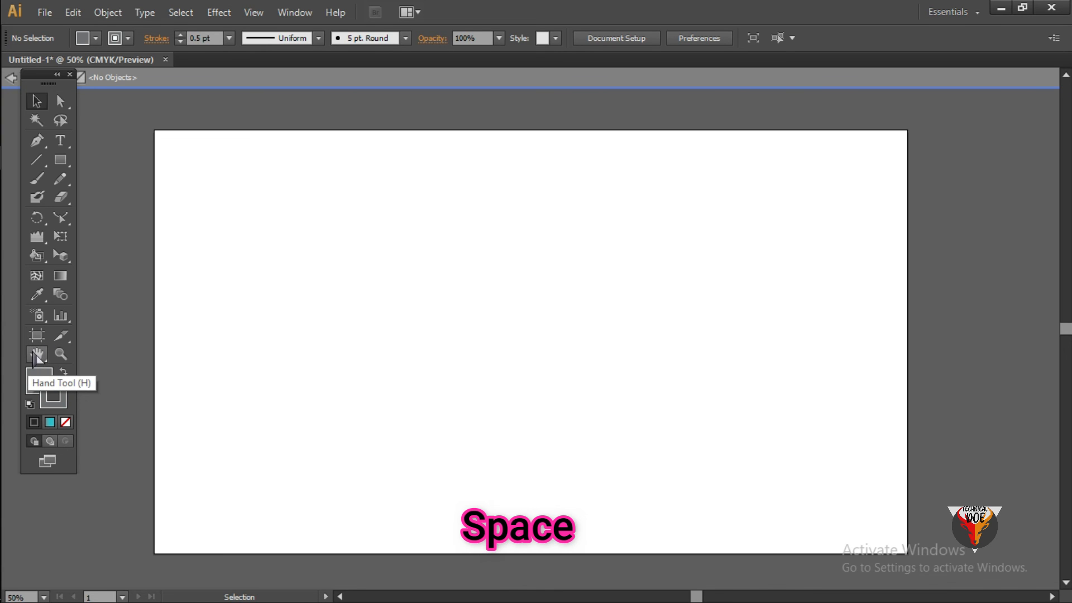
{"action": "left_click", "coordinate": [37, 354]}
{"action": "left_click_drag", "start_coordinate": [316, 325], "coordinate": [283, 330]}
- Demonstrate the Zoom tool by zooming in on the artboard to 150% and back out to 50%
{"action": "left_click", "coordinate": [60, 354]}
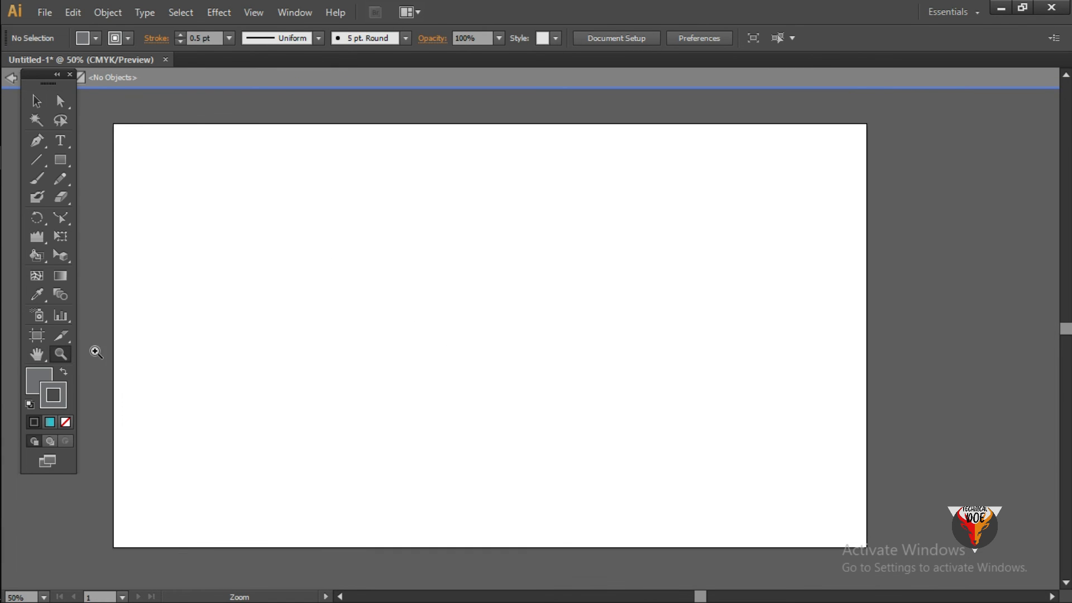
{"action": "left_click", "coordinate": [465, 294]}
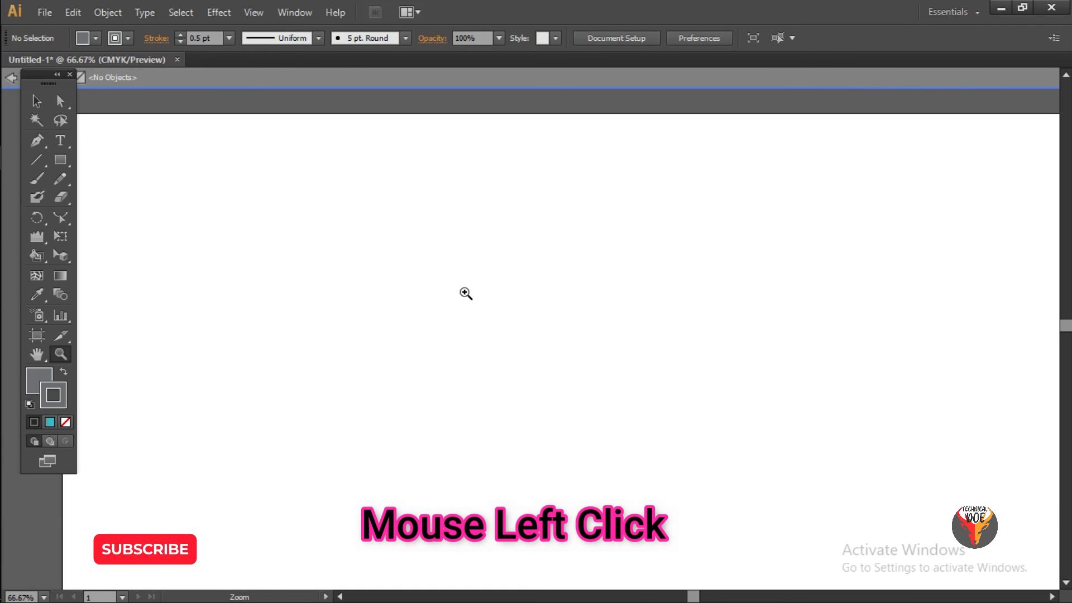
{"action": "left_click", "coordinate": [454, 249]}
{"action": "left_click", "coordinate": [452, 257]}
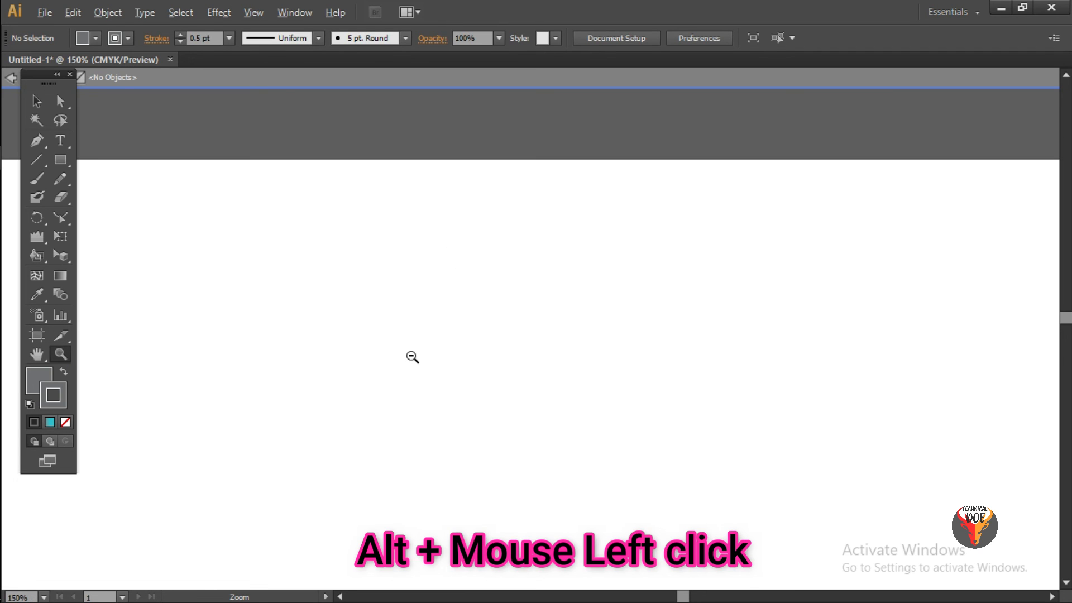
{"action": "left_click", "coordinate": [383, 279], "text": "alt"}
{"action": "left_click", "coordinate": [626, 446], "text": "alt"}
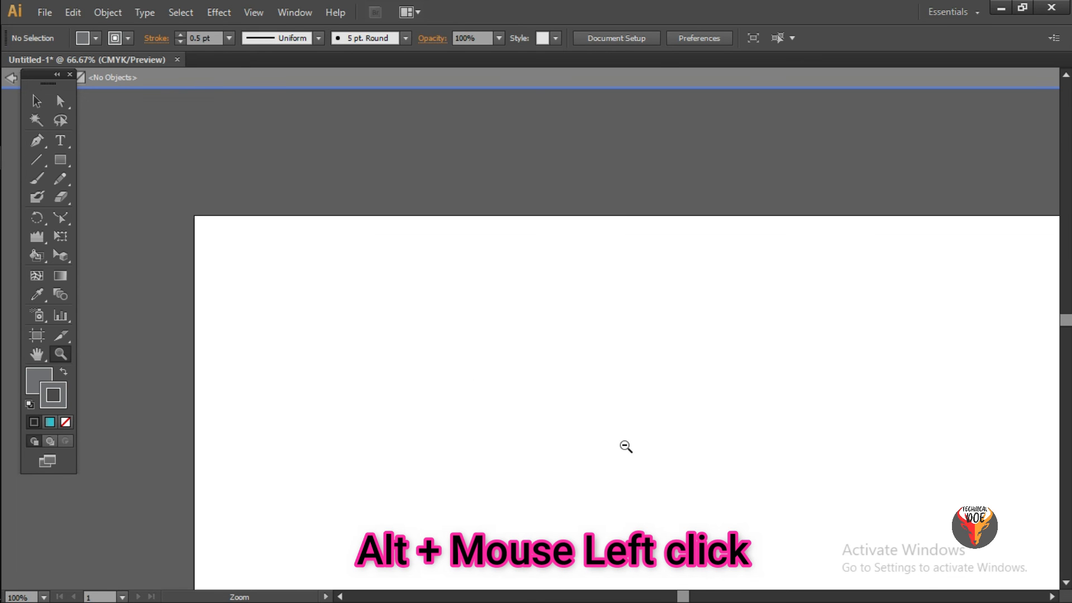
{"action": "left_click", "coordinate": [729, 510], "text": "alt"}
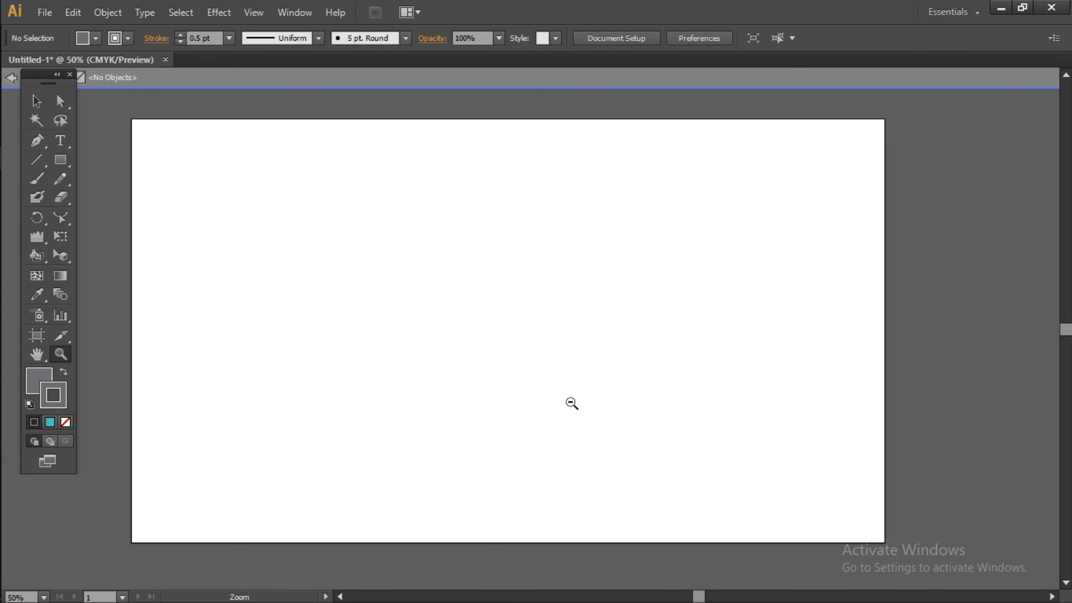